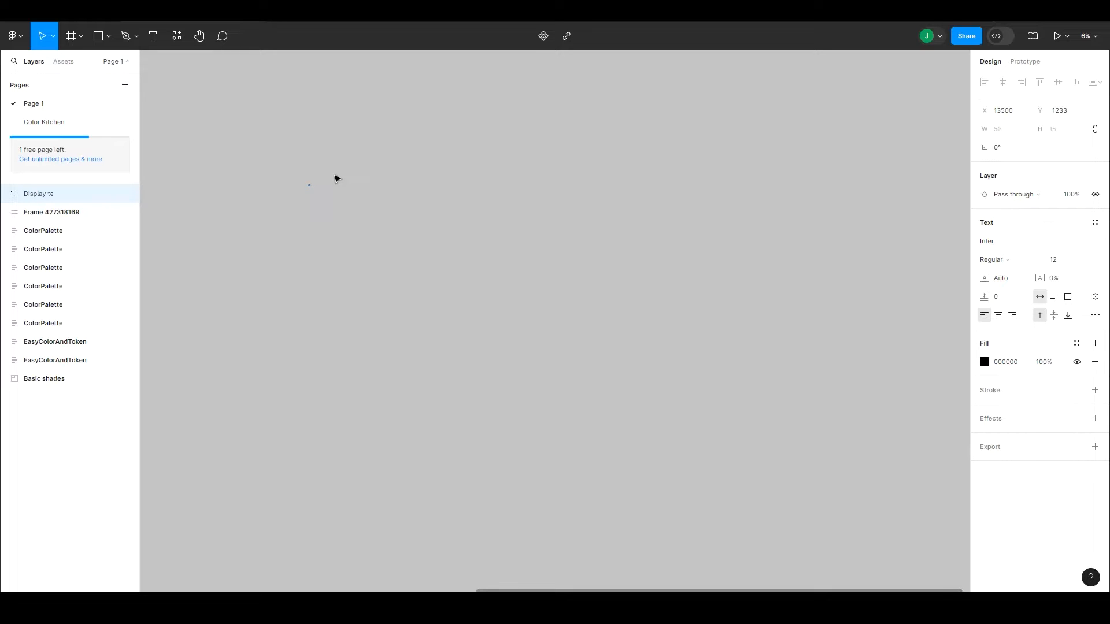
Step: Set the font size of the "Display text" label to 41
left_click(369, 188)
left_click_drag(338, 163, 310, 216)
left_click(1061, 261)
type("41")
key("Return")
left_click(575, 187)
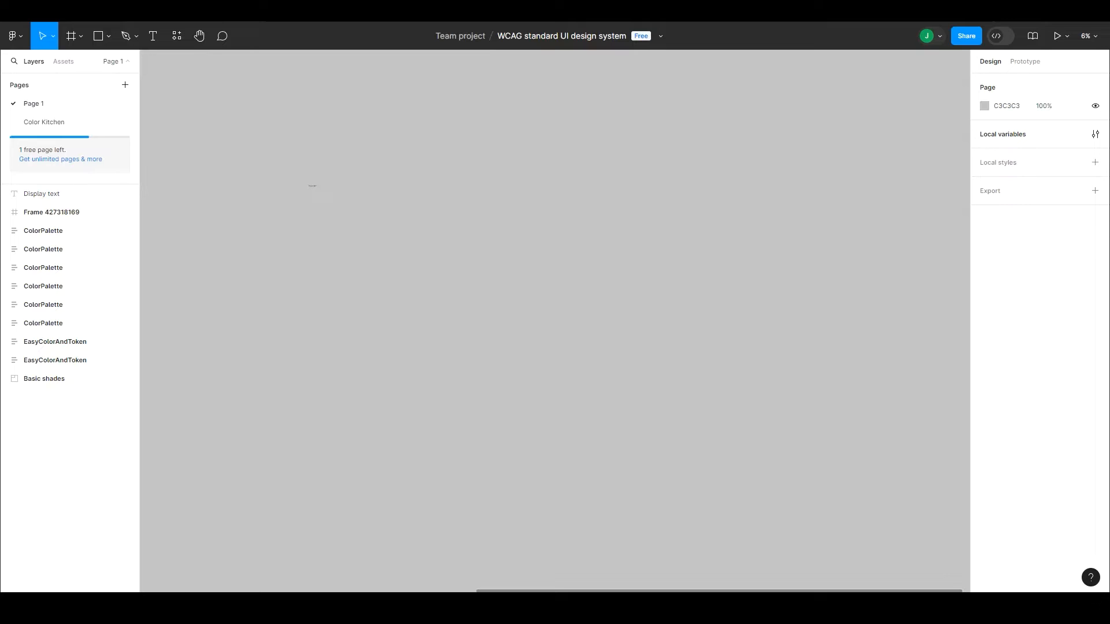
Step: Duplicate the "Display text" label further along the same row and change the copy's text to "Font Size"
key("z")
left_click_drag(266, 174, 648, 376)
key("z")
left_click_drag(198, 121, 343, 237)
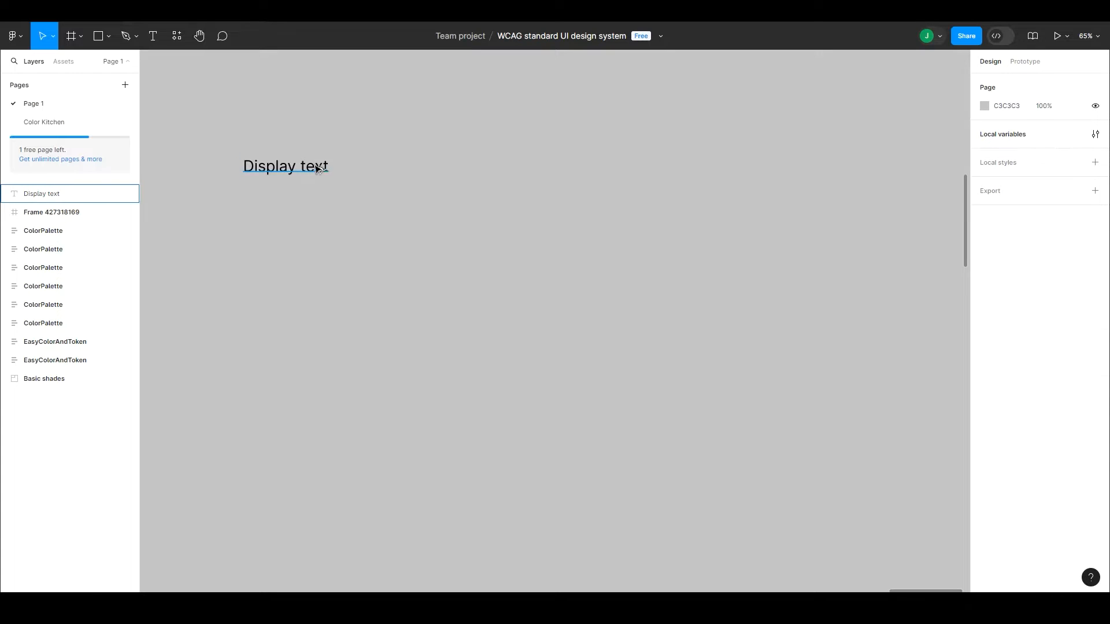
left_click_drag(317, 169, 801, 169)
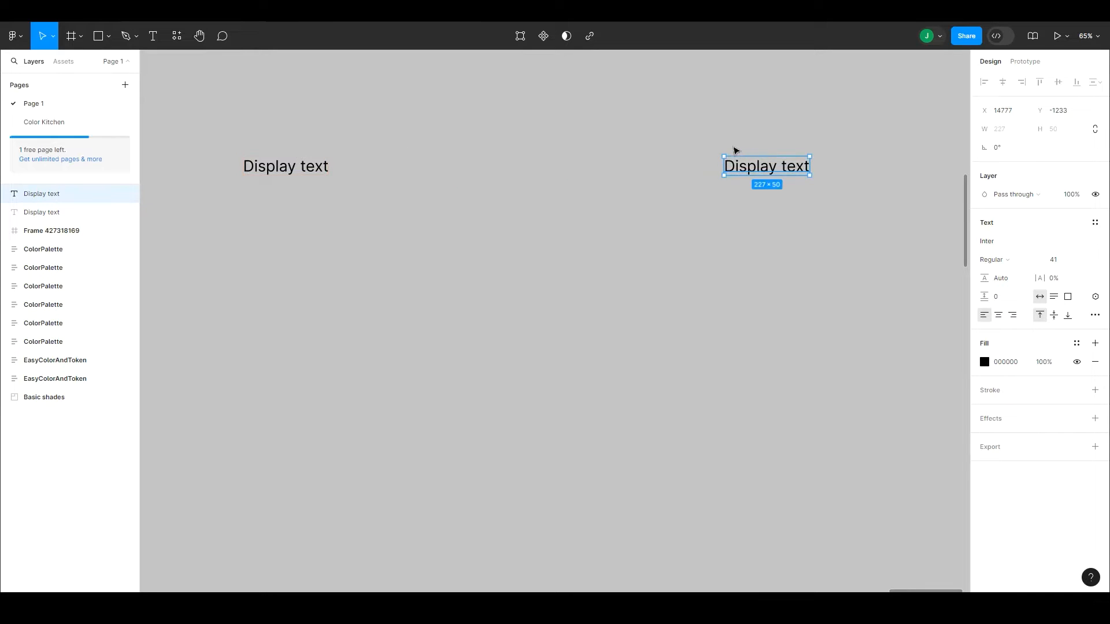
left_click_drag(724, 166, 742, 165)
key("ctrl+z")
double_click(757, 169)
type("Font Si")
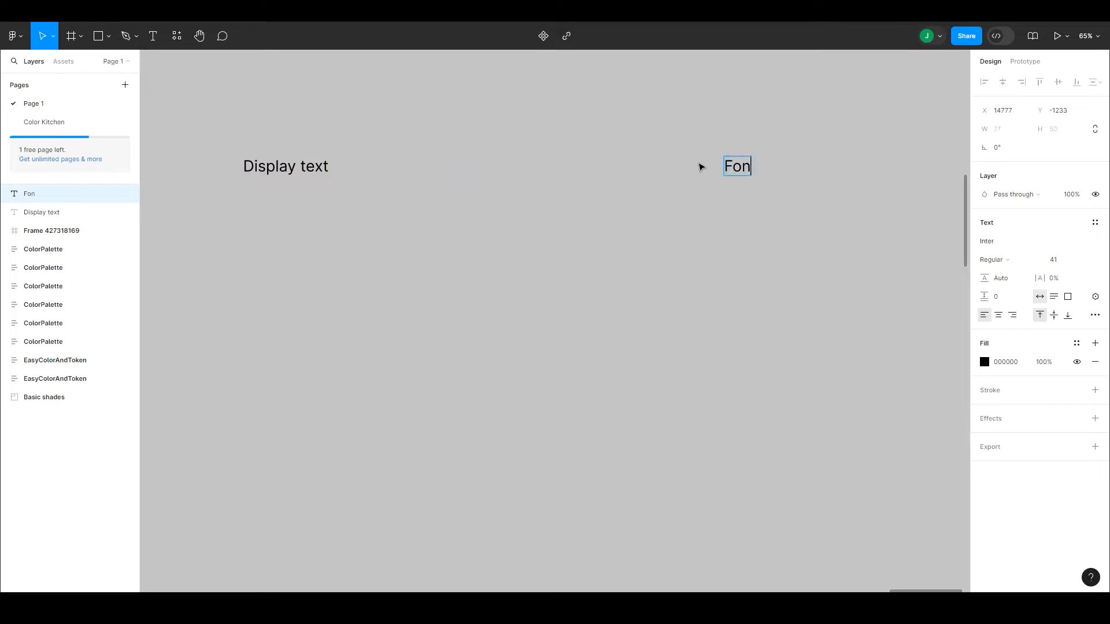
type("ze")
key("Escape")
key("Escape")
Step: Duplicate the "Font Size" label to its right in the row and change the original's text to "Font Family"
left_click_drag(669, 171, 463, 204)
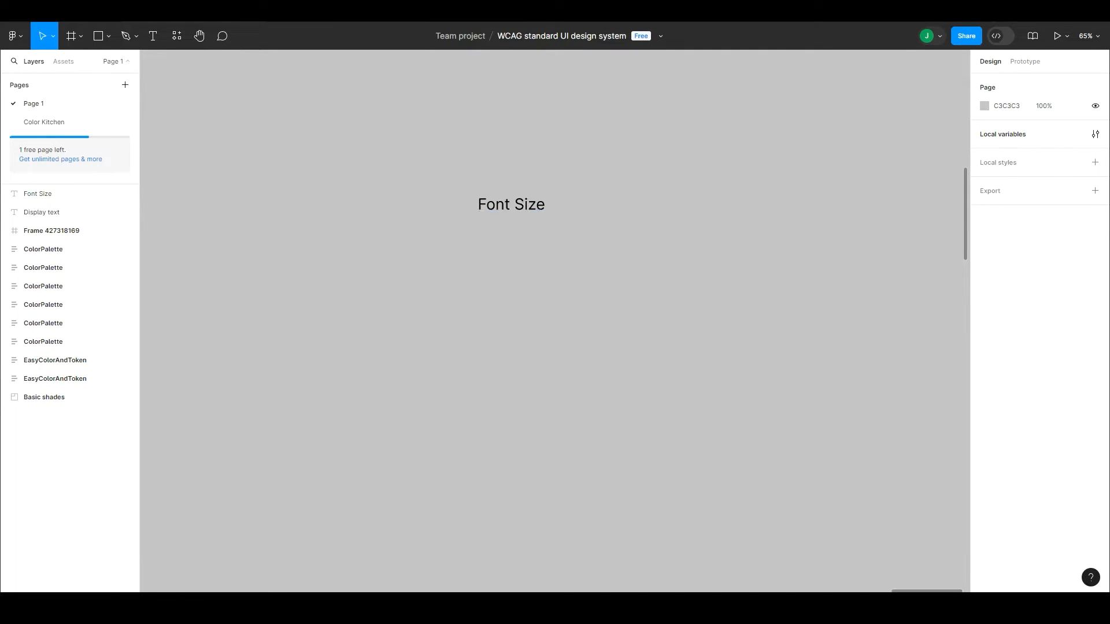
left_click_drag(518, 206, 709, 212)
left_click(514, 203)
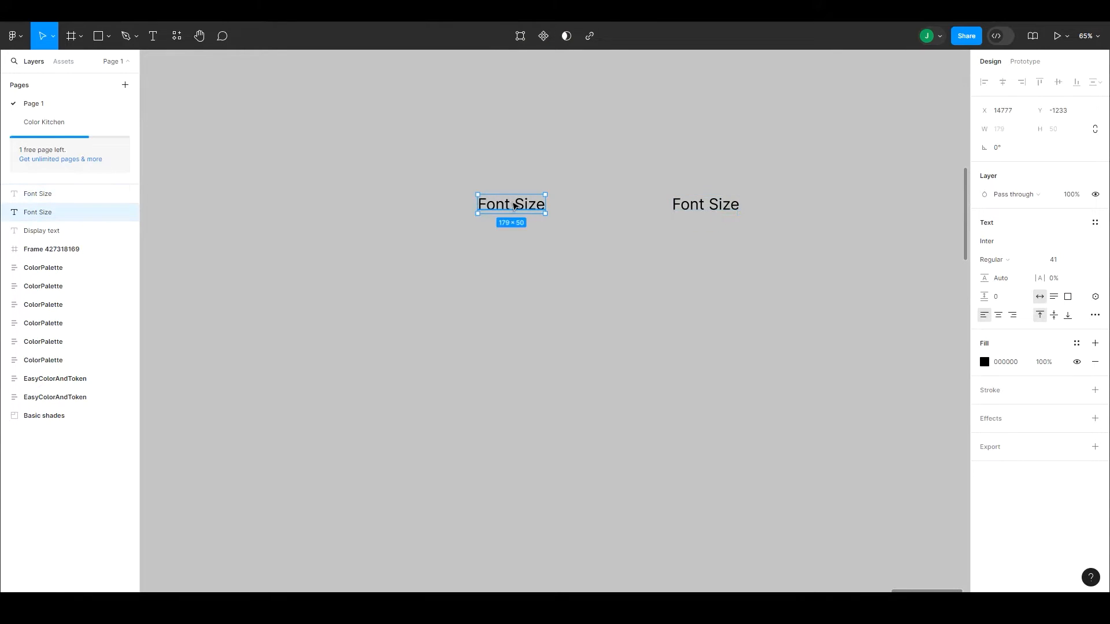
double_click(516, 203)
left_click_drag(517, 202, 557, 201)
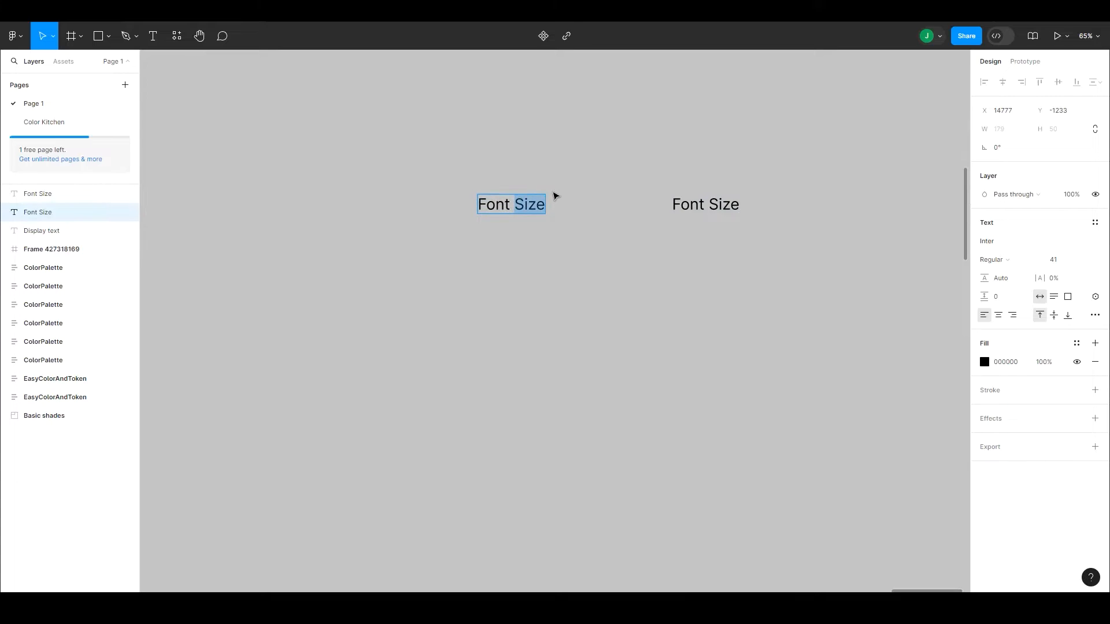
type("Family")
key("Escape")
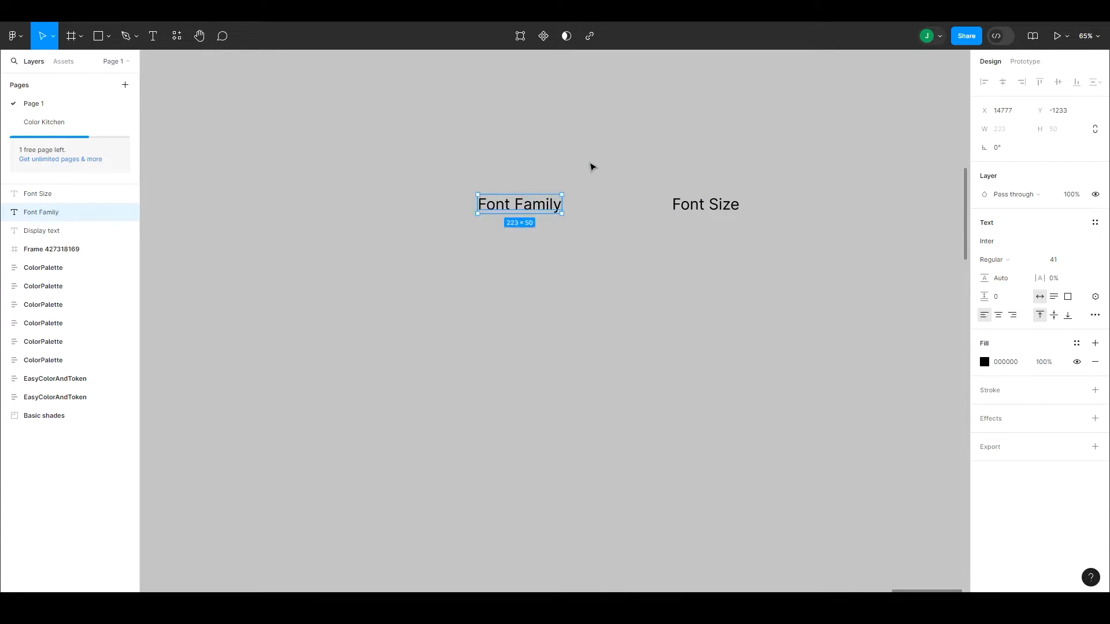
left_click(586, 163)
Step: Duplicate the "Font Size" label to its right in the same row and change the copy's text to "Font weight"
scroll(498, 181, "right", 5)
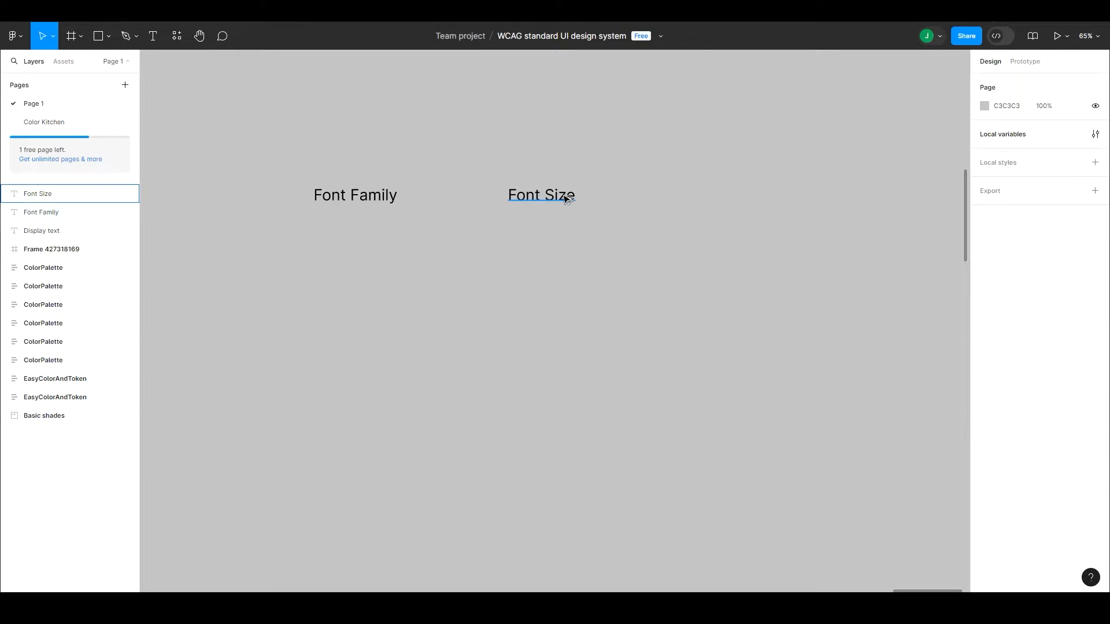
left_click_drag(565, 199, 706, 200)
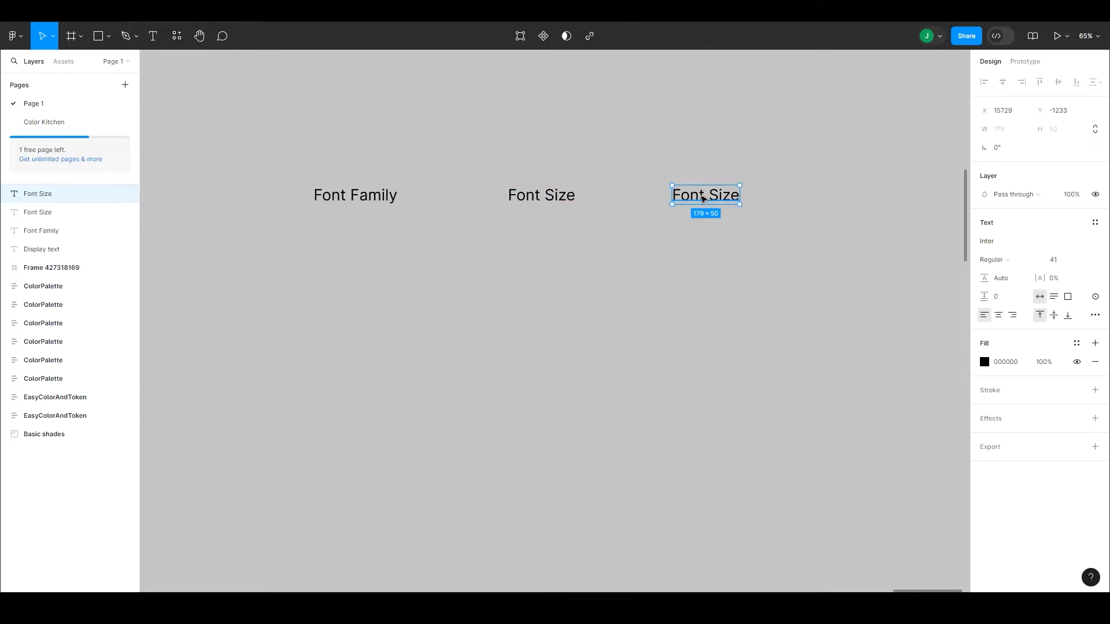
double_click(703, 199)
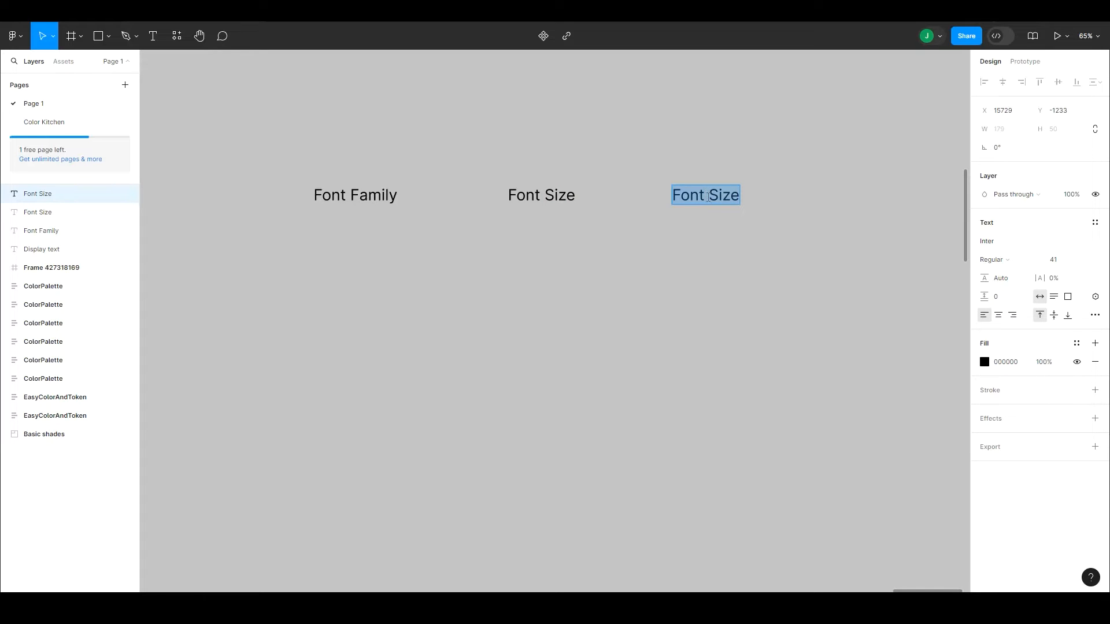
left_click_drag(711, 199, 774, 186)
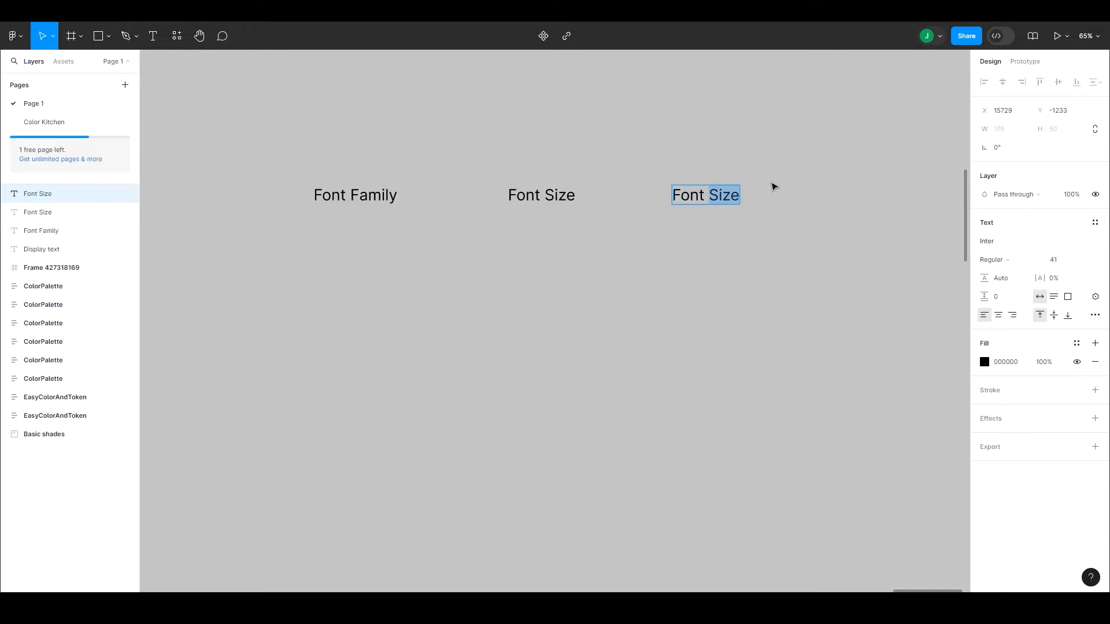
type("weight")
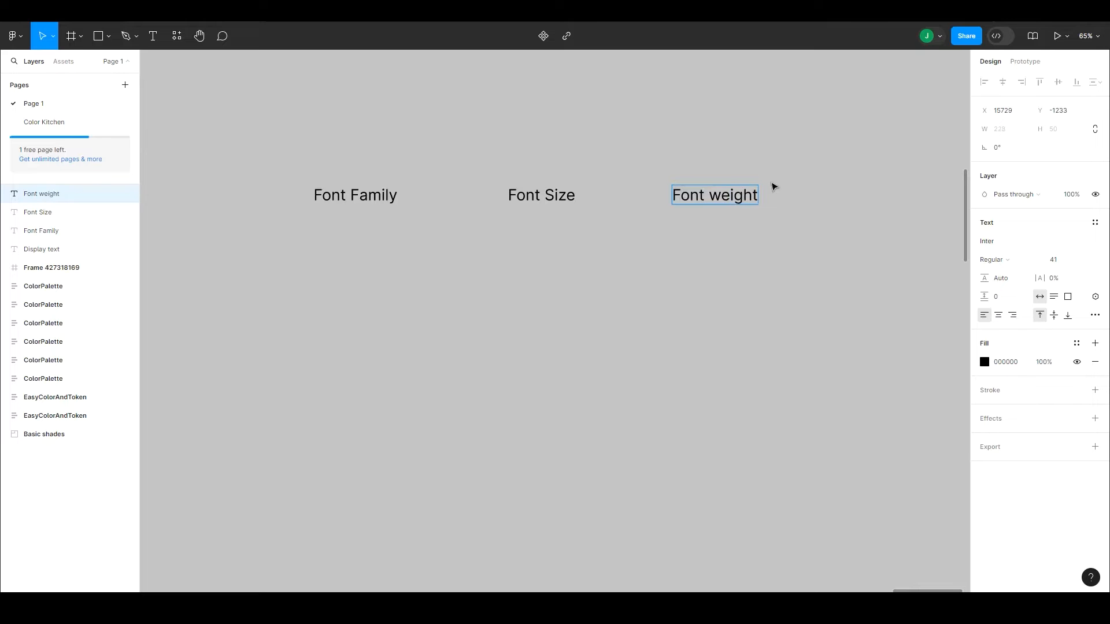
key("Escape")
key("Escape")
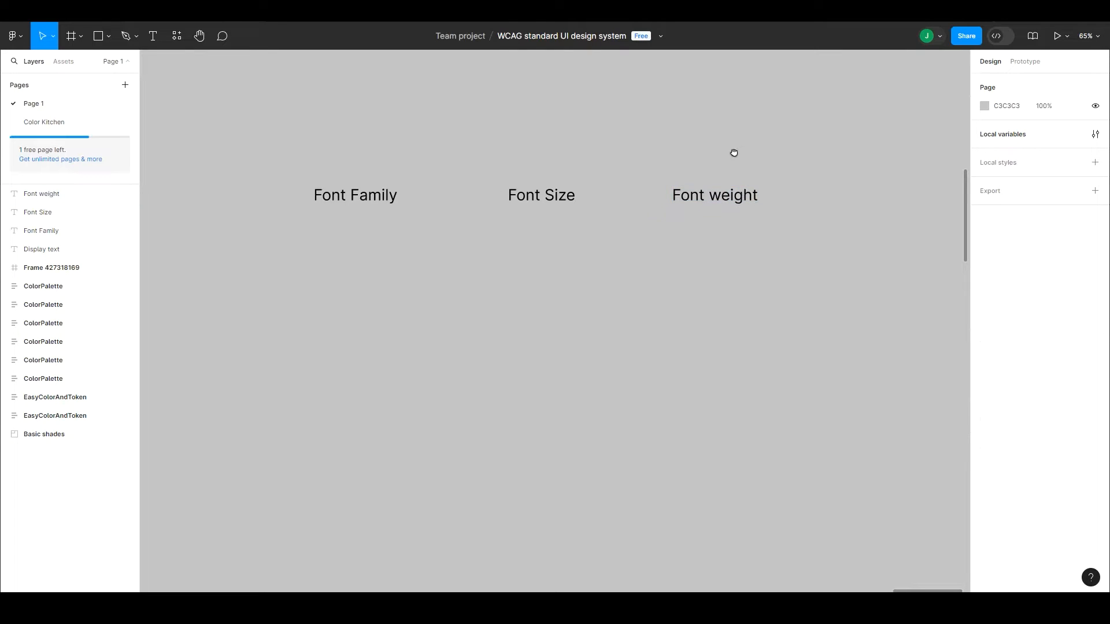
Step: Duplicate the "Font weight" label to its right in the same row and change the copy's text to "Line height"
left_click_drag(734, 153, 710, 174)
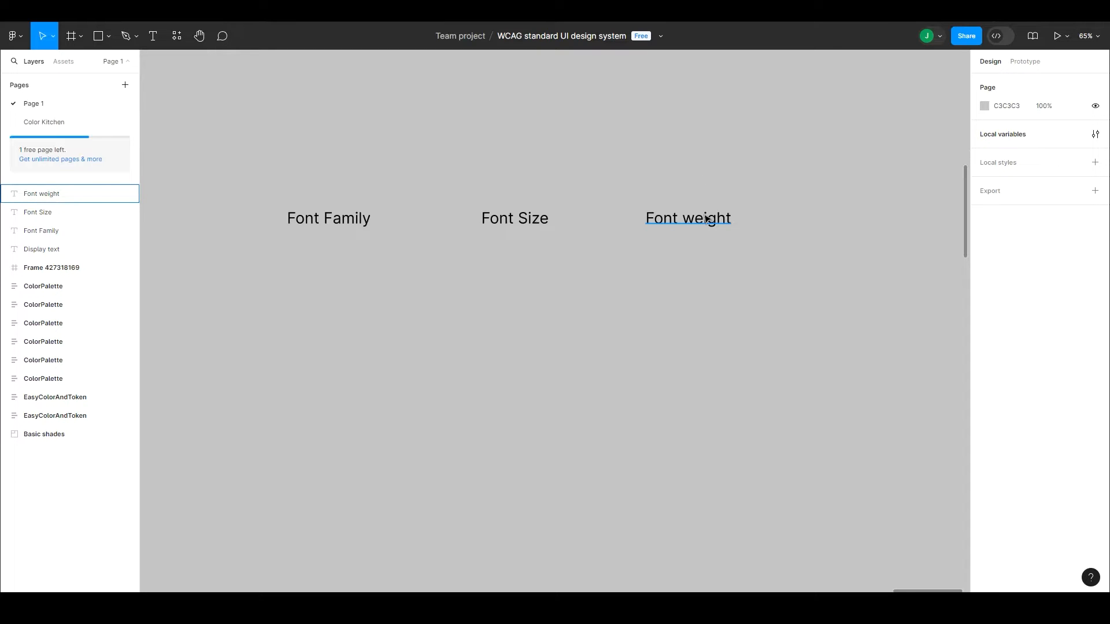
left_click_drag(704, 216, 849, 219)
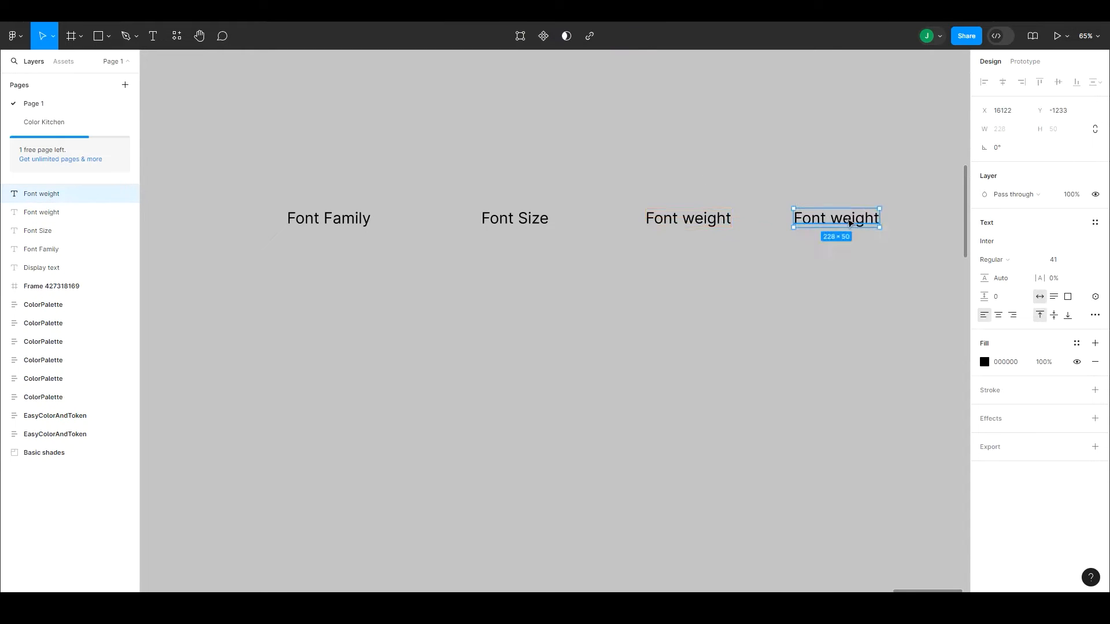
double_click(845, 218)
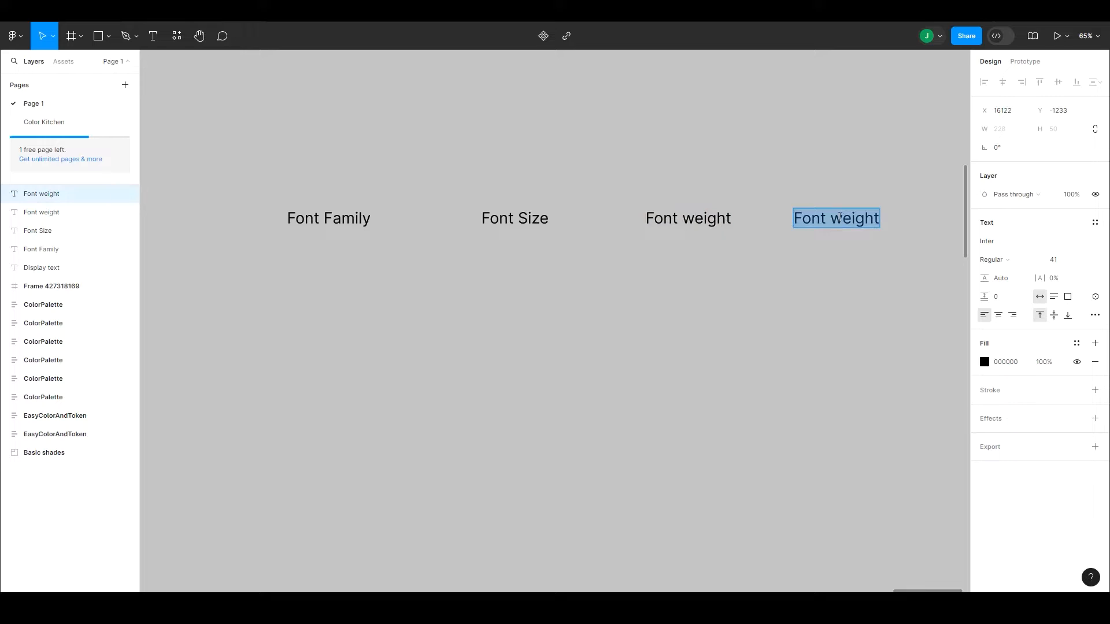
type("Line h")
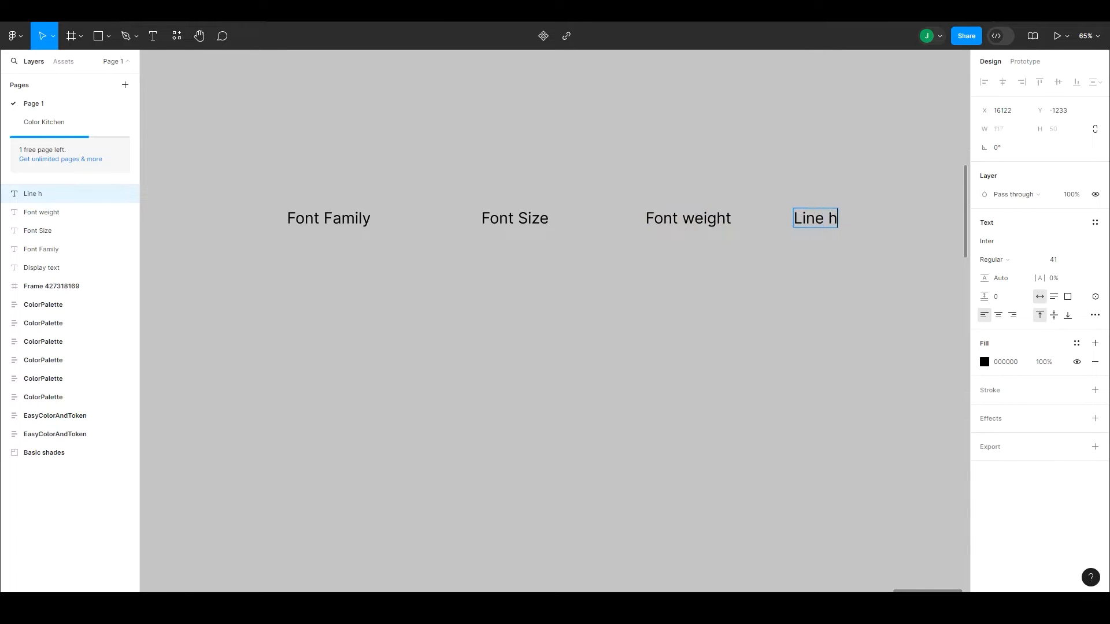
type("eight")
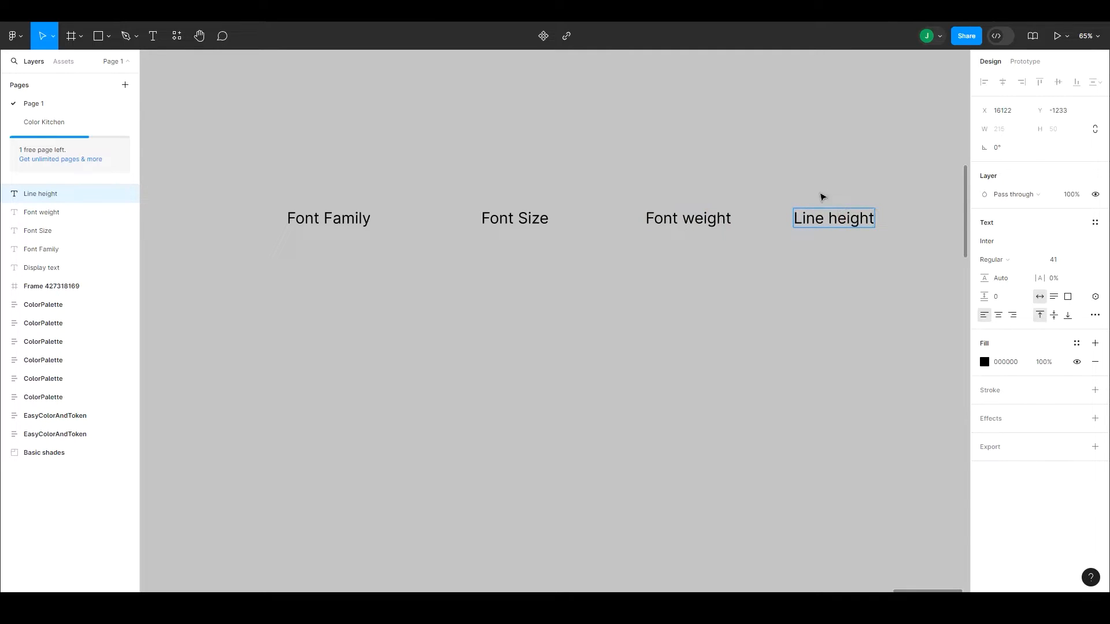
key("Escape")
key("Escape")
Step: Duplicate the "Line height" label to its right in the same row and change the copy's text to "Letter spacing"
left_click_drag(815, 158, 721, 177)
key("ctrl+minus")
key("ctrl+minus")
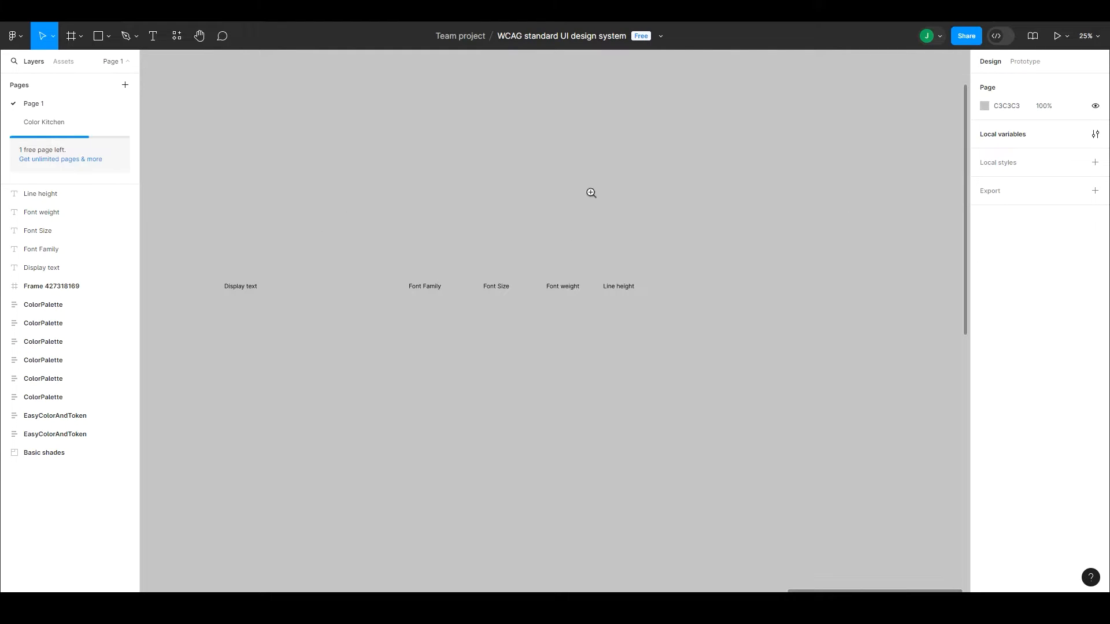
left_click_drag(414, 223, 752, 440)
left_click(674, 217)
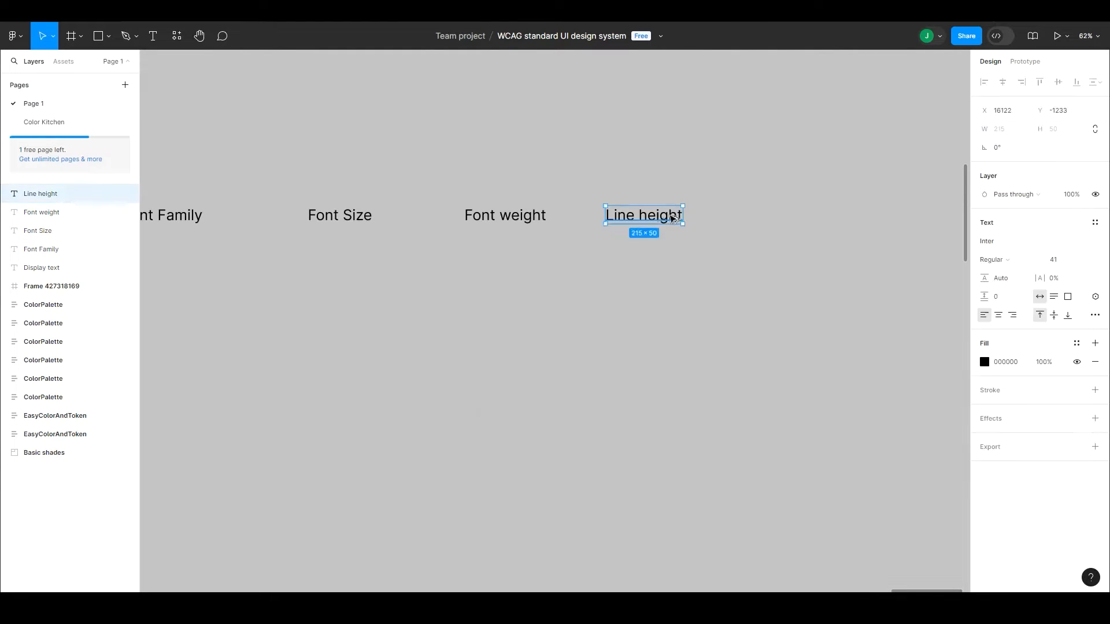
left_click_drag(674, 217, 800, 218, "alt")
double_click(788, 214)
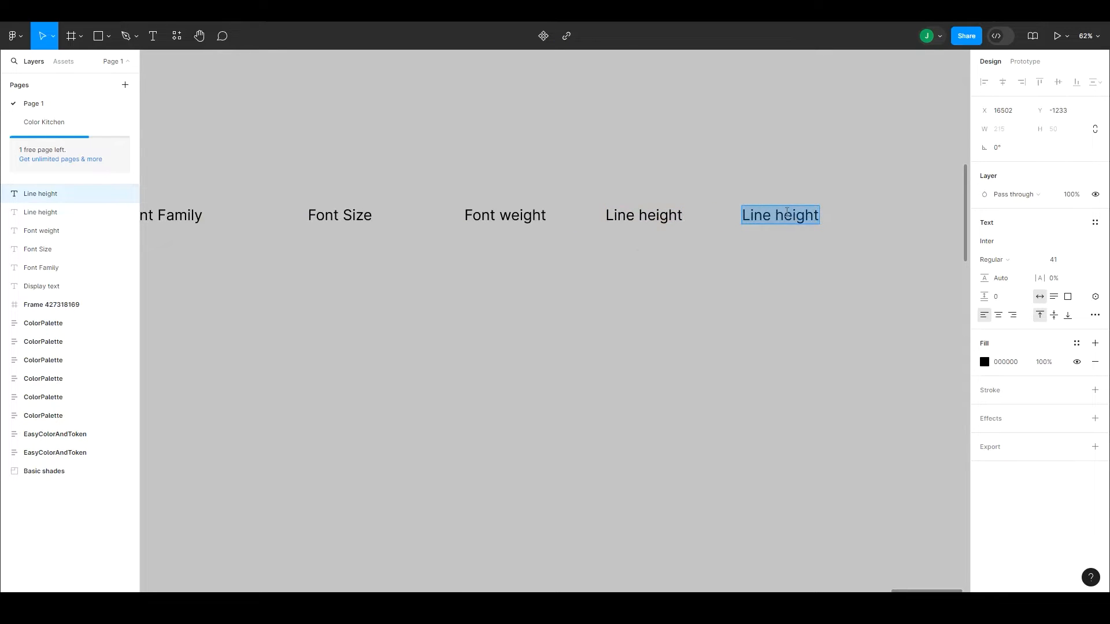
type("Letter")
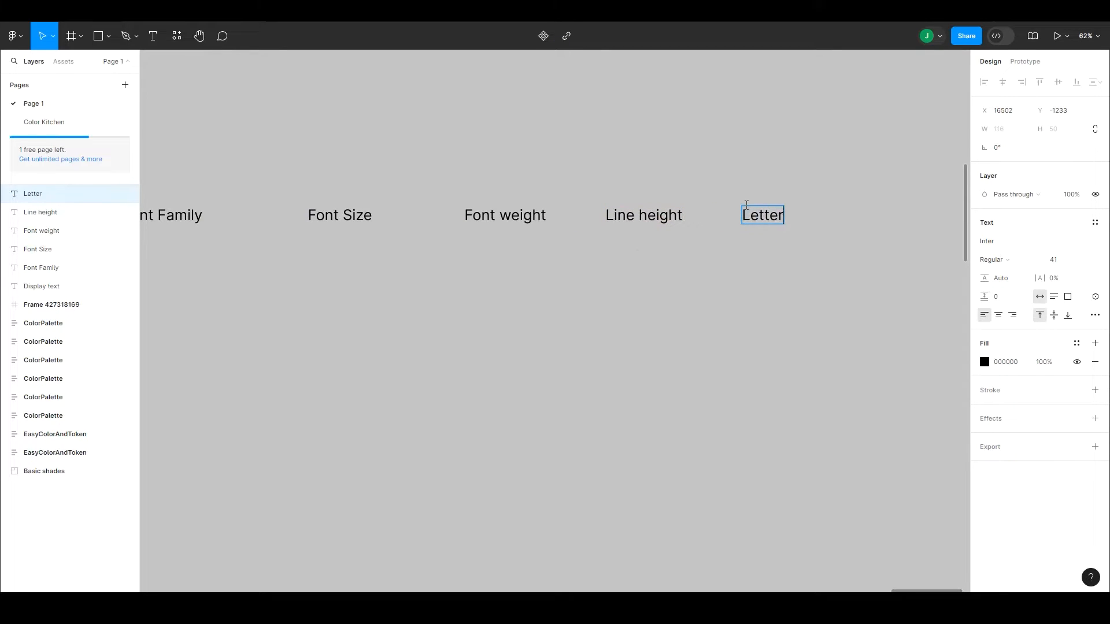
type(" spacing")
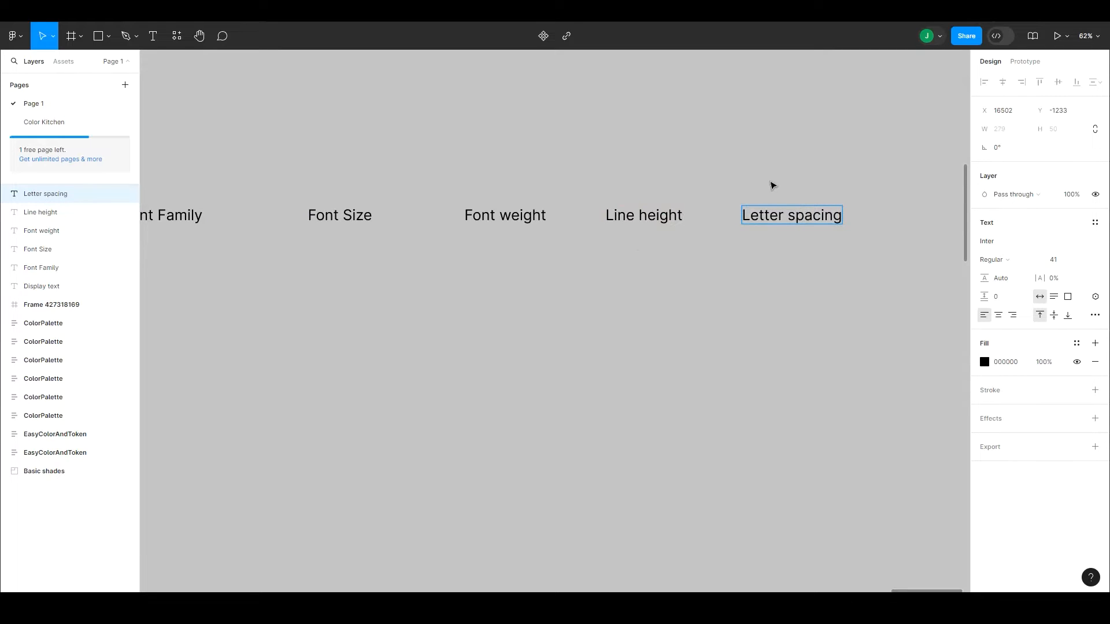
key("Escape")
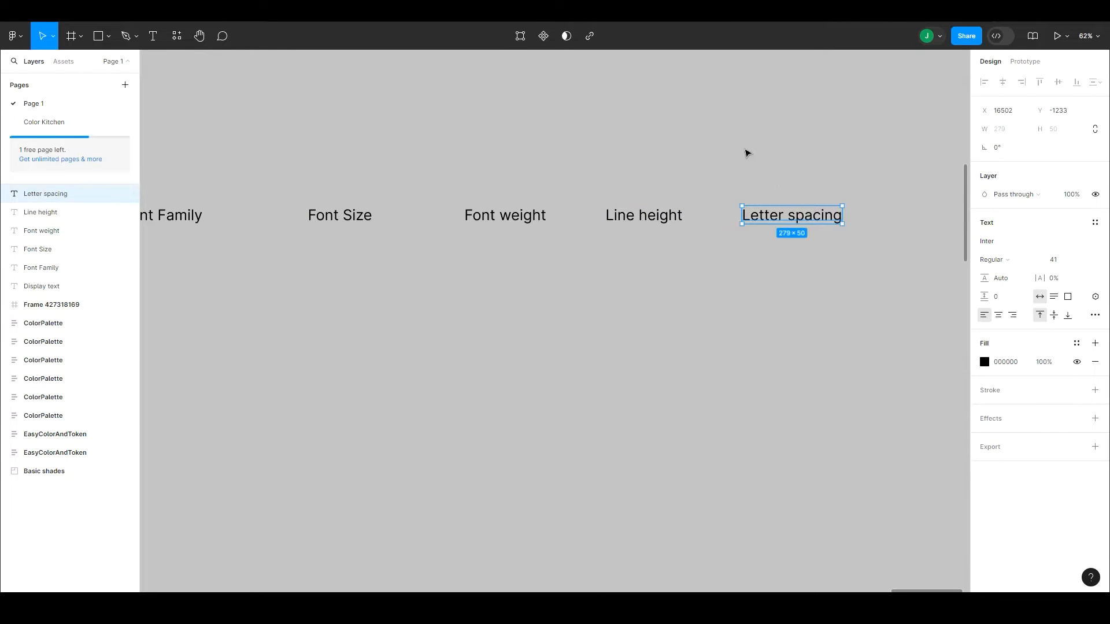
left_click(745, 151)
Step: Review the additional type settings available for the "Letter spacing" label
left_click_drag(739, 168, 686, 173)
left_click(732, 215)
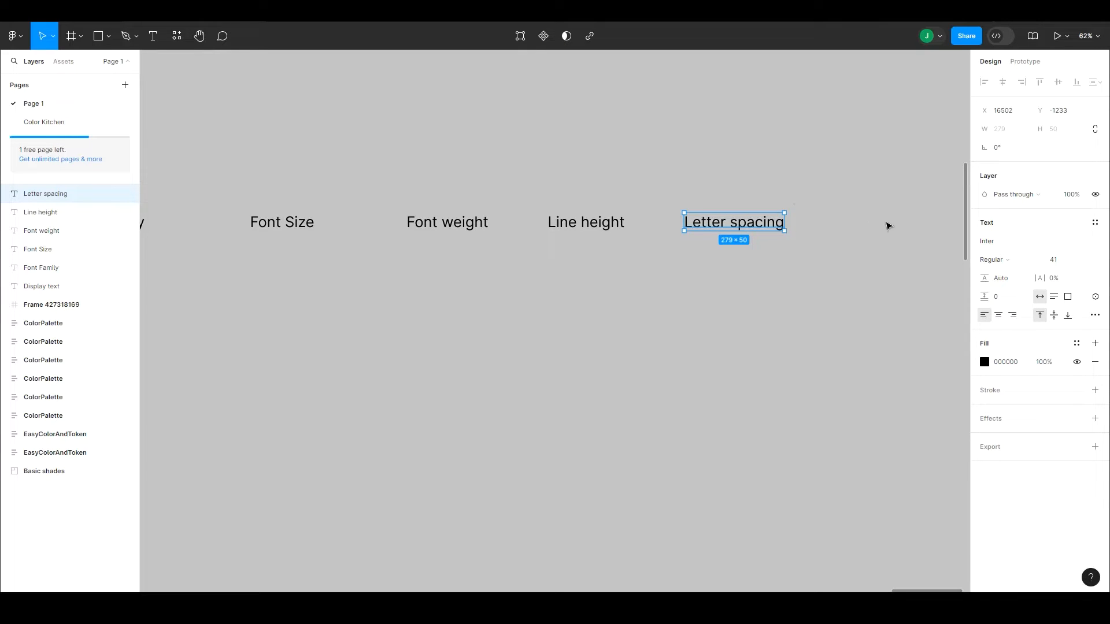
left_click(1095, 316)
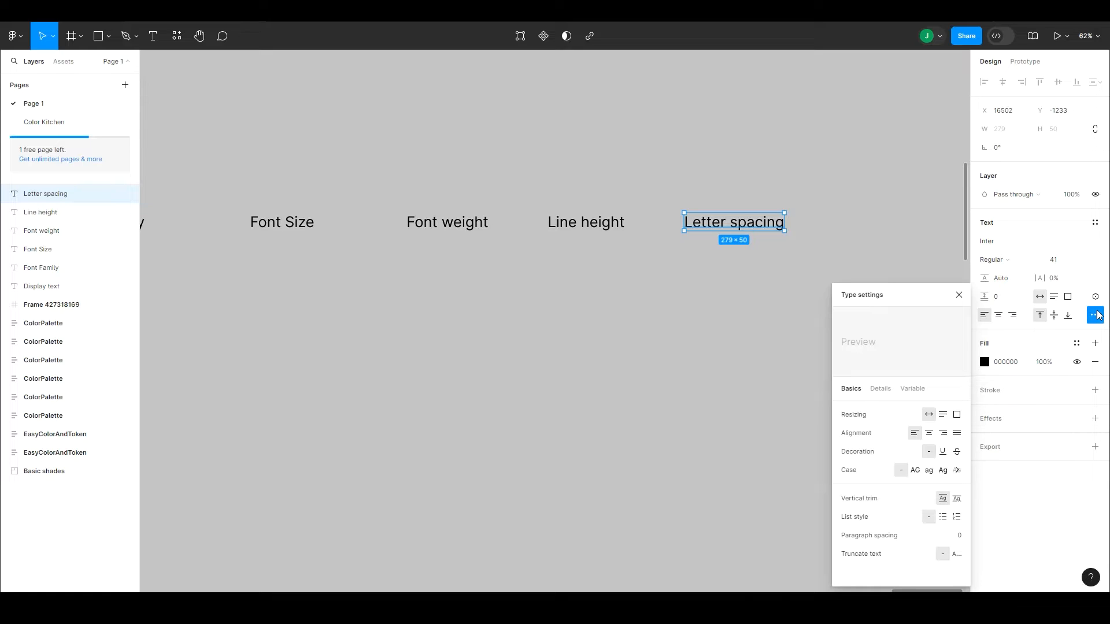
left_click(1098, 315)
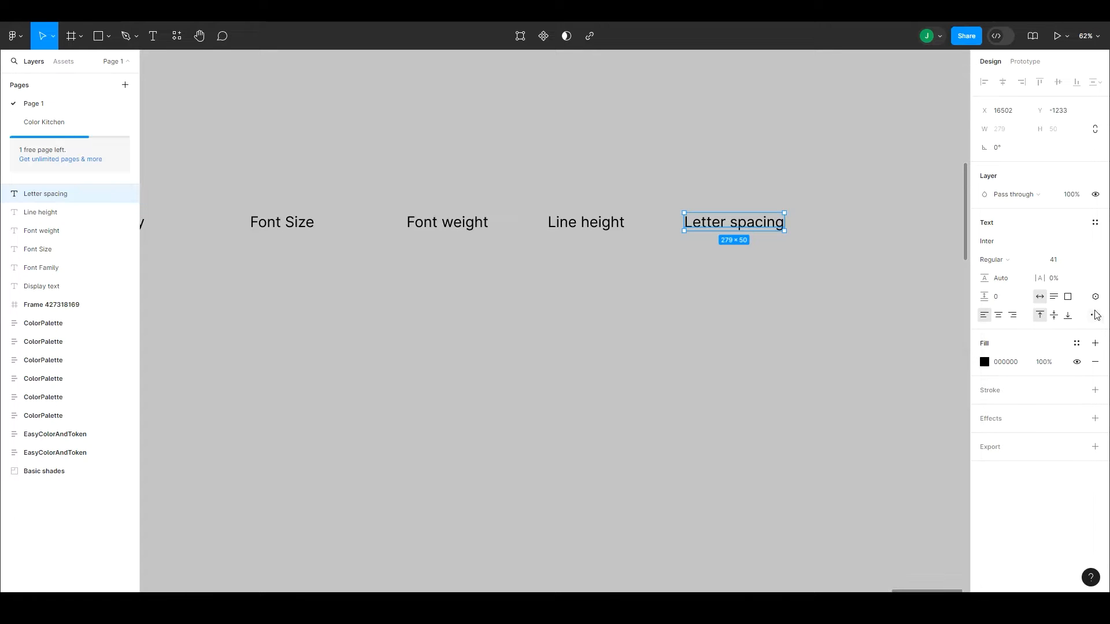
left_click(798, 295)
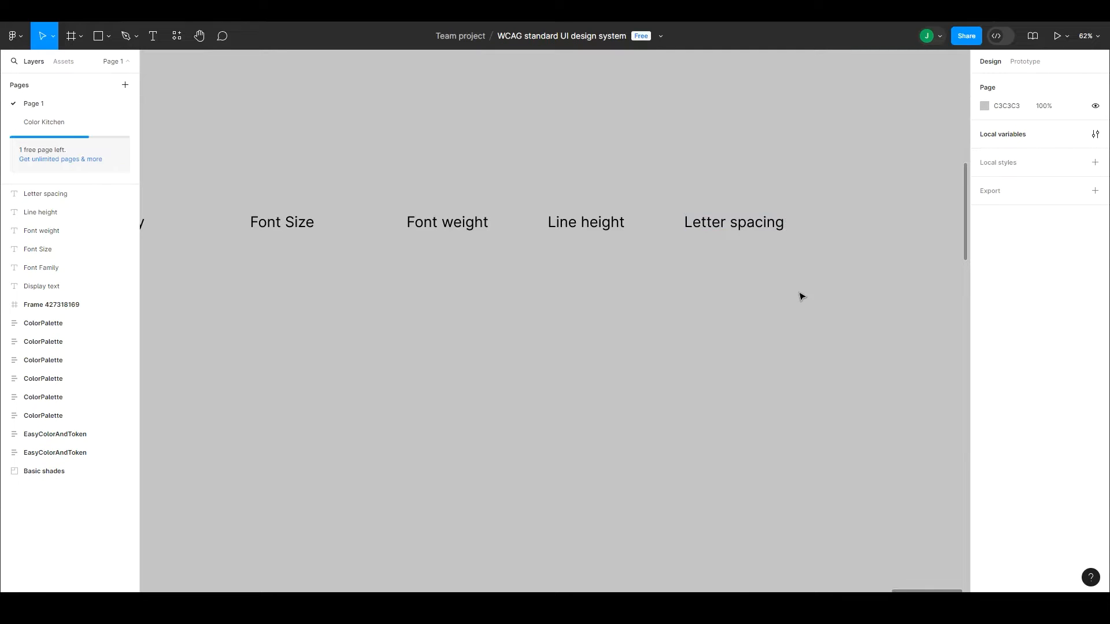
Step: Duplicate the "Letter spacing" label to its right in the same row and change the copy's text to "Color"
left_click_drag(751, 227, 906, 235)
scroll(847, 287, "right", 3)
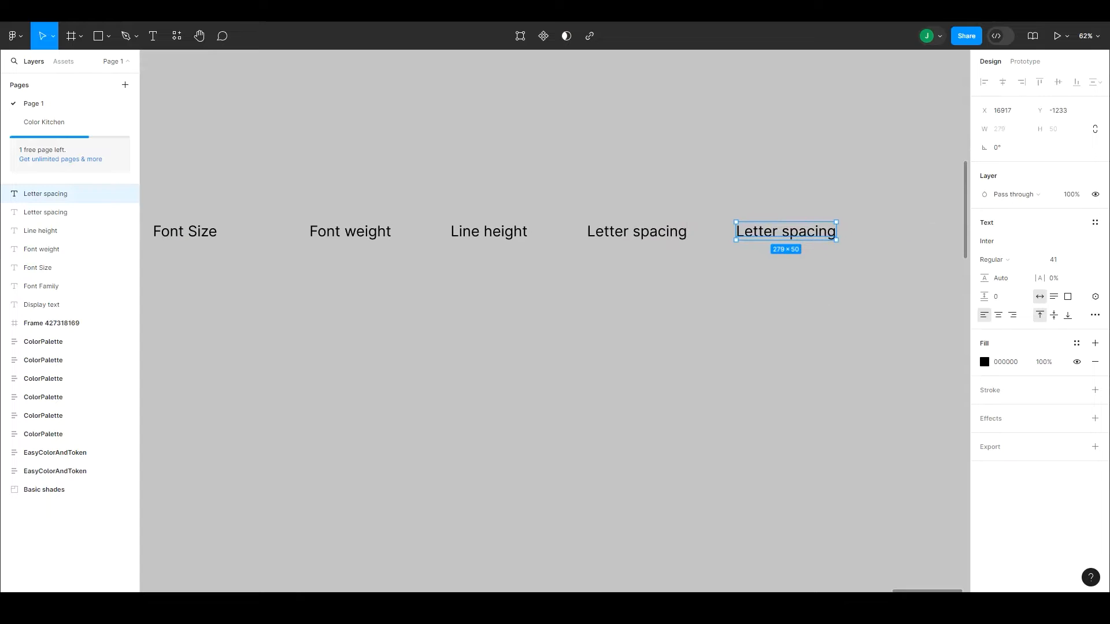
double_click(773, 232)
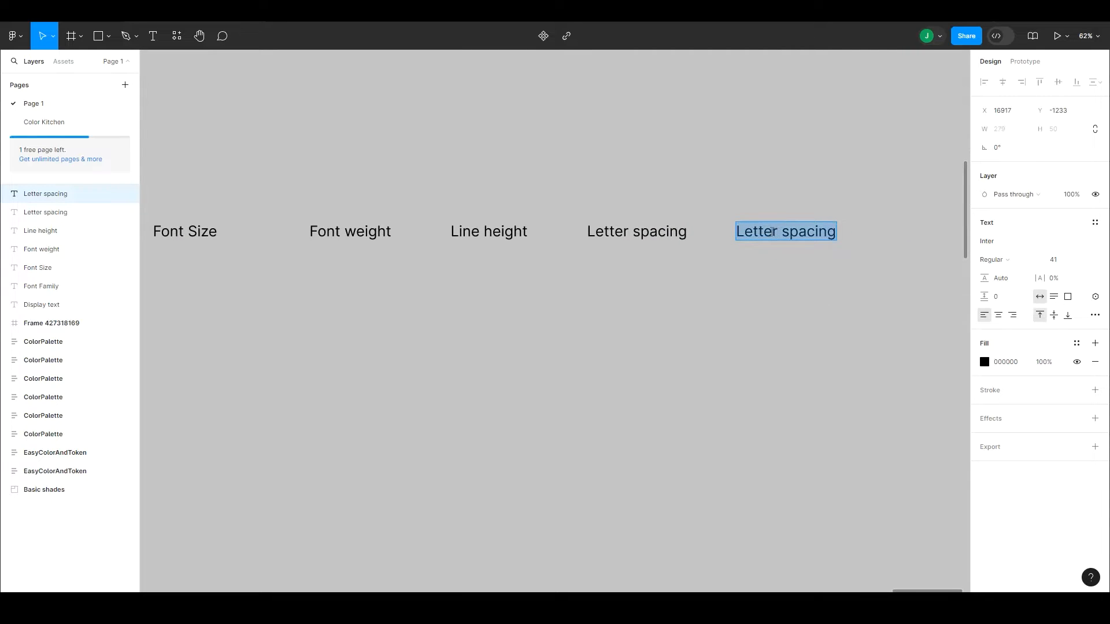
type("Color")
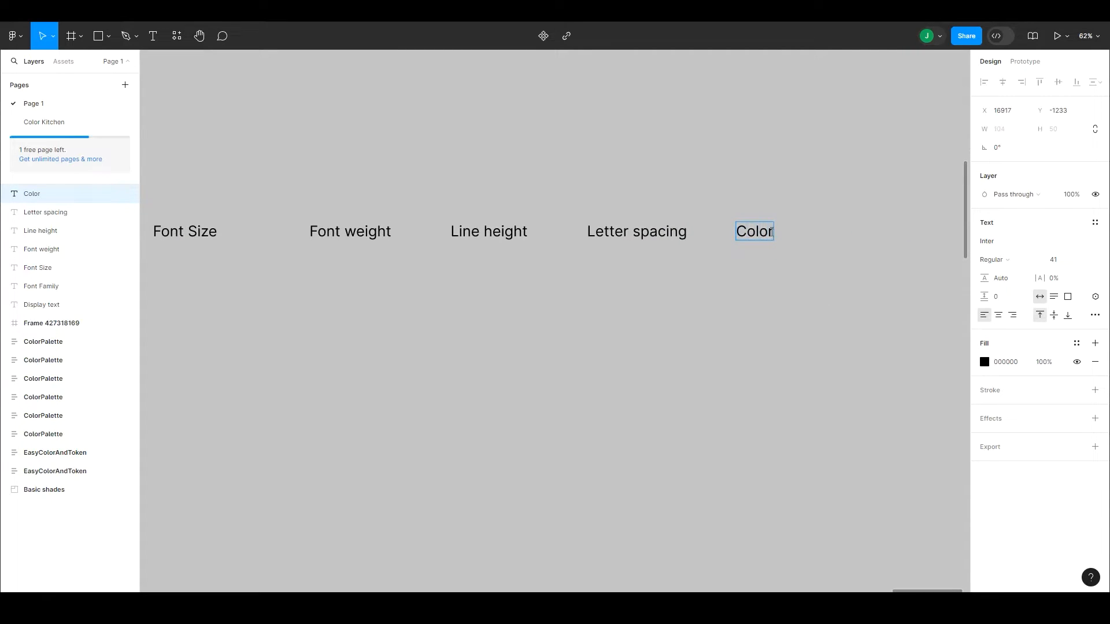
key("Escape")
key("Escape")
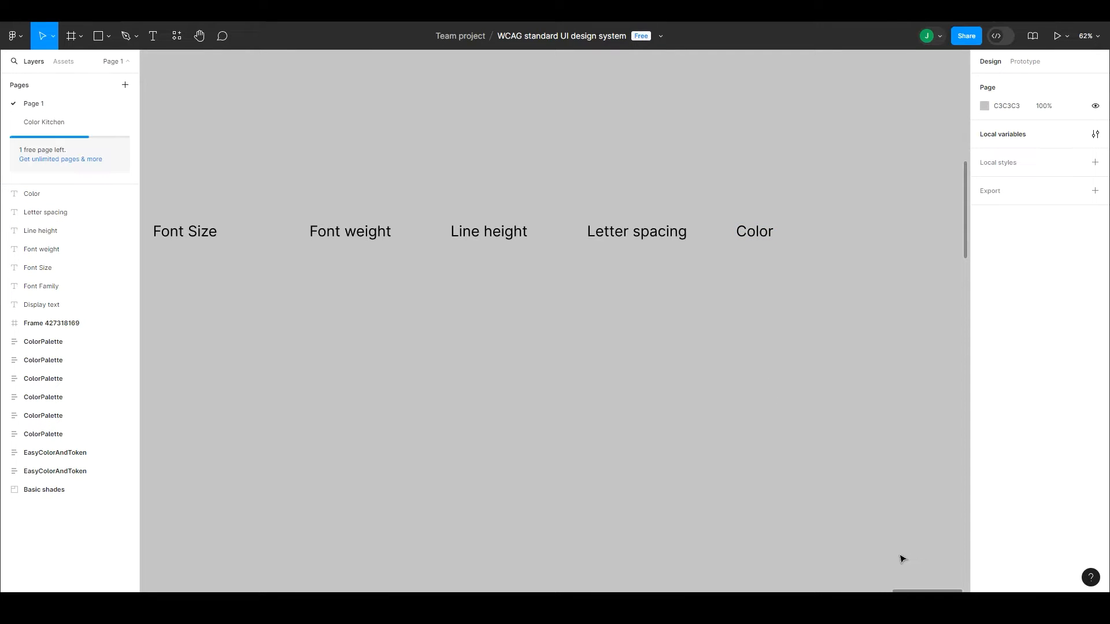
key("ctrl+minus")
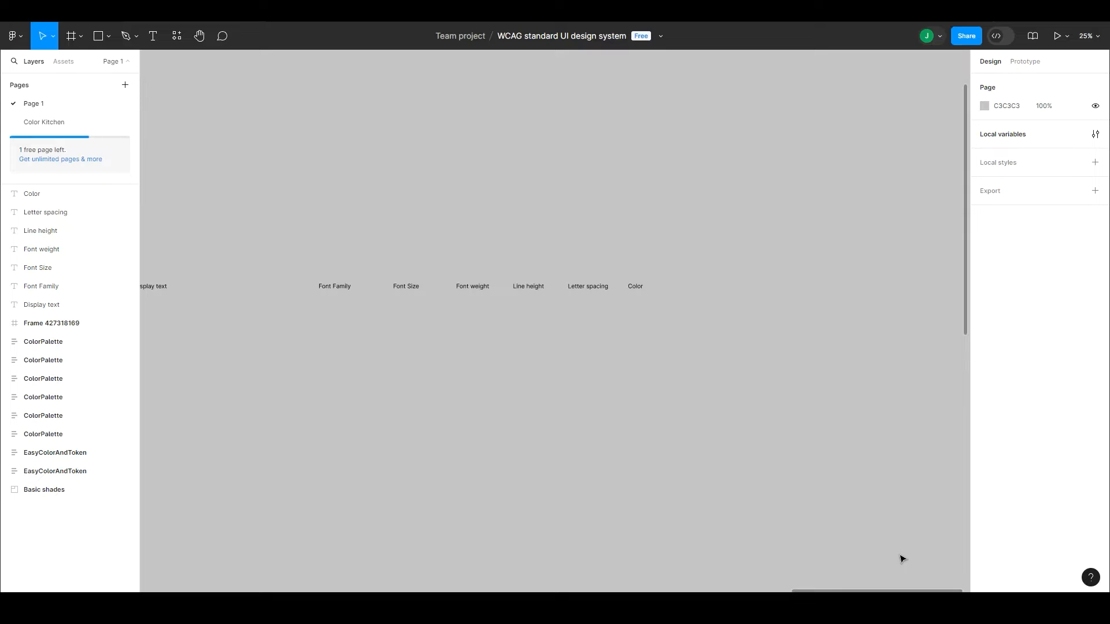
left_click_drag(523, 362, 653, 298)
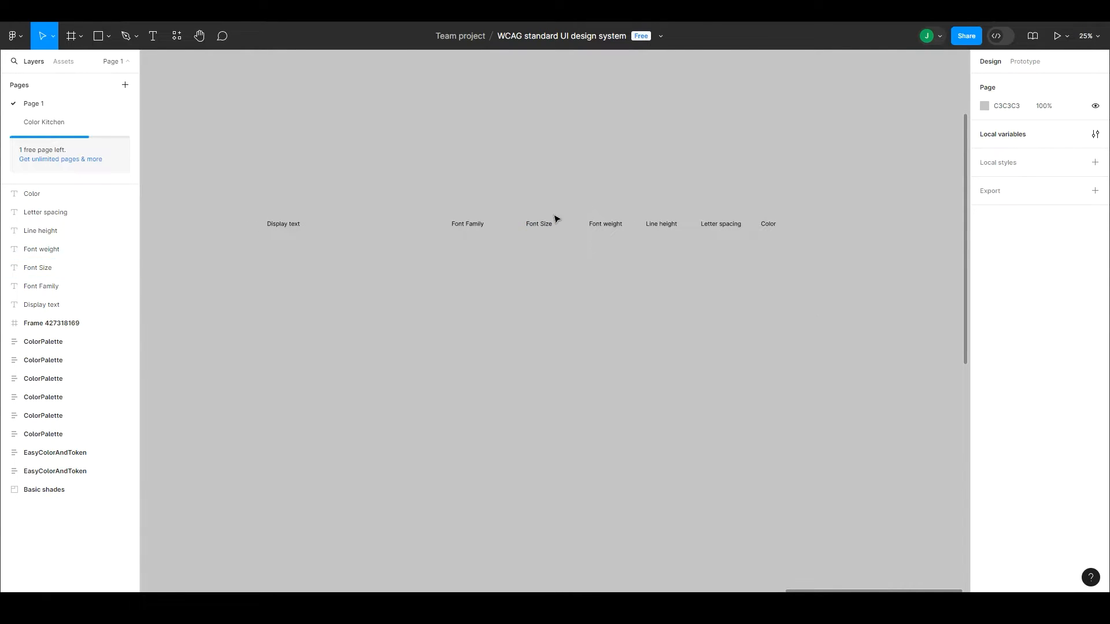
Step: Space the "Font weight", "Line height", "Letter spacing" and "Color" labels further apart and shift all six property labels away from "Display text"
left_click_drag(773, 225, 815, 229)
left_click_drag(732, 227, 756, 228)
left_click_drag(675, 226, 684, 227)
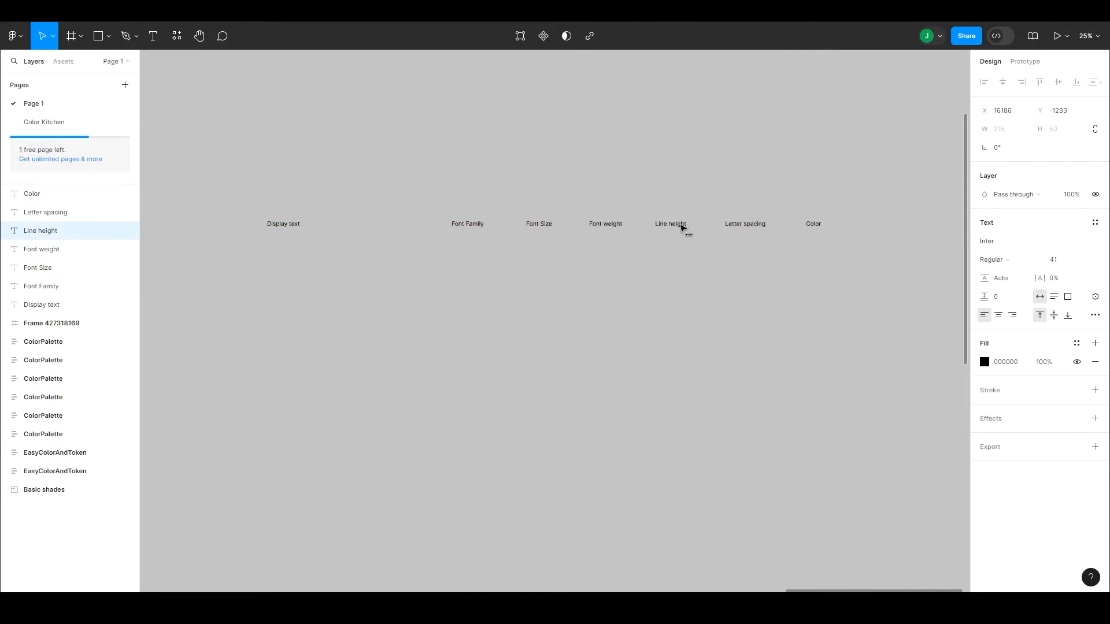
left_click_drag(617, 228, 621, 227)
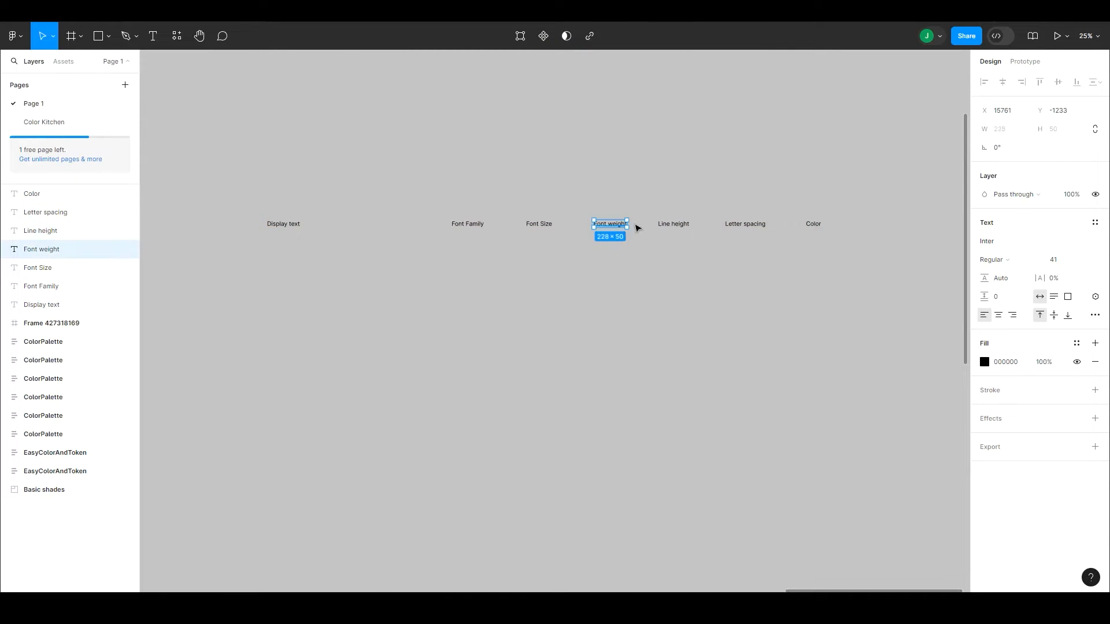
left_click_drag(833, 270, 554, 230)
left_click(554, 281)
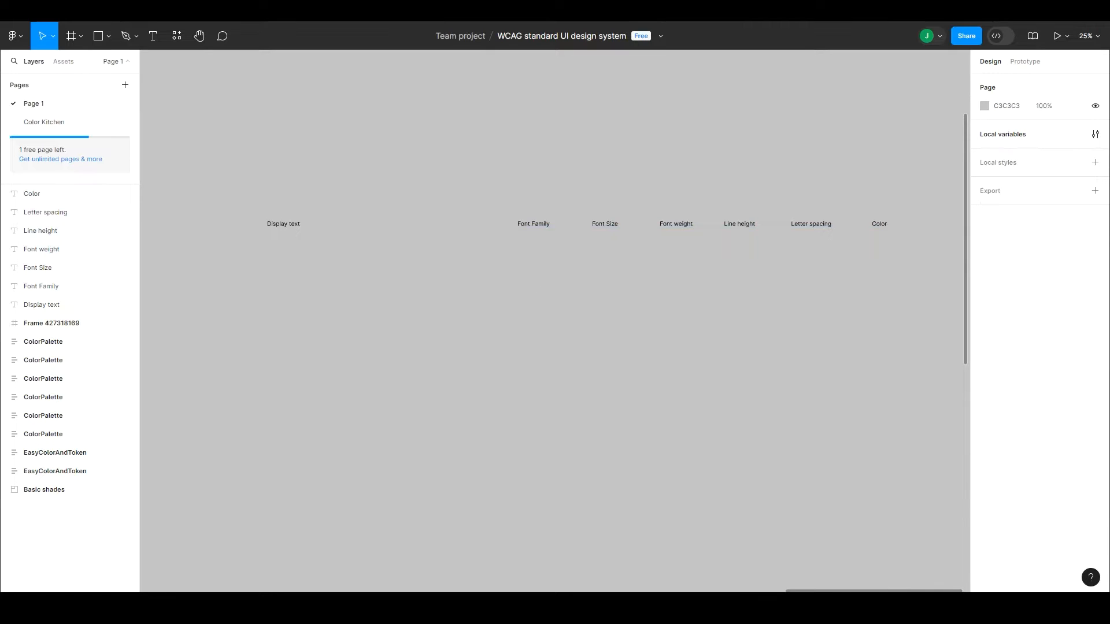
left_click(903, 608)
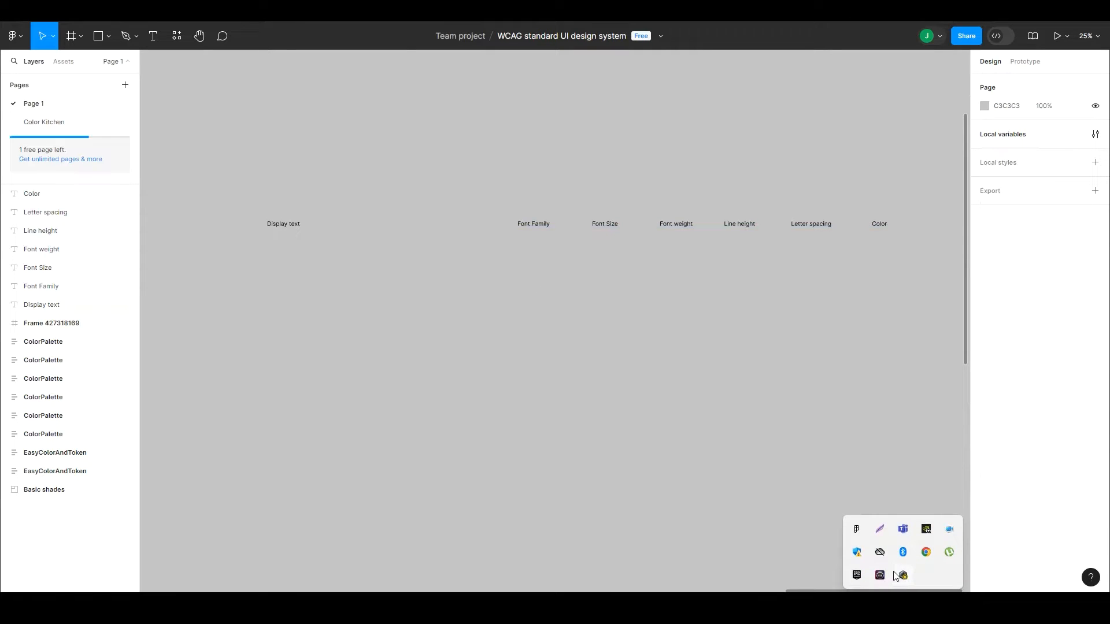
right_click(949, 530)
left_click(842, 461)
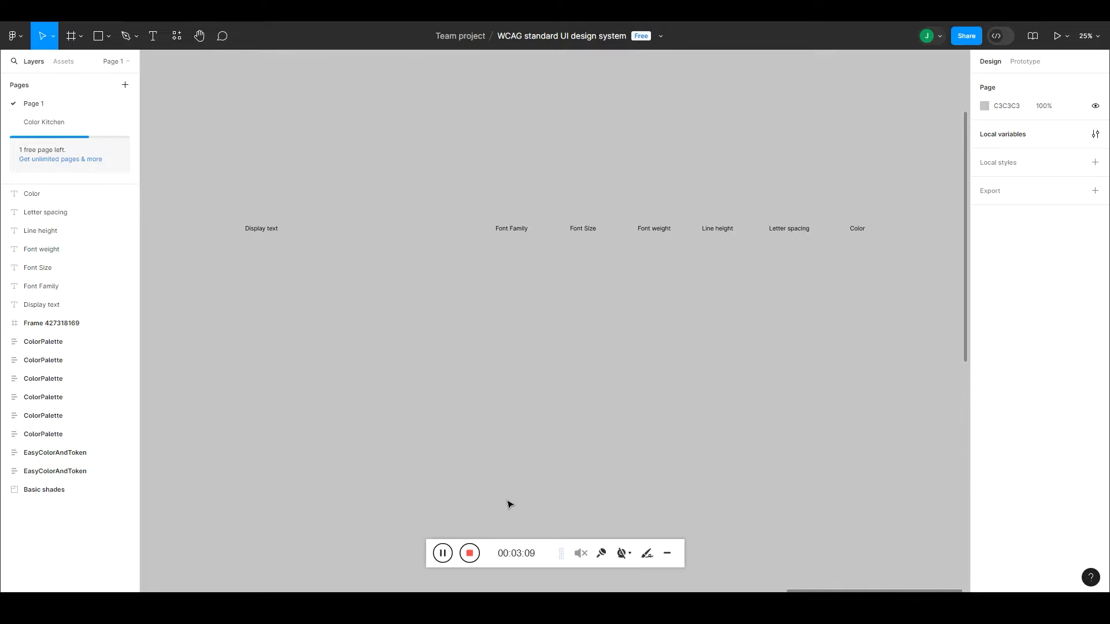
left_click(667, 554)
Step: Duplicate the "Font Family" label to its left in the same row and move "Display text" further away from the copy
scroll(652, 416, "right", 3)
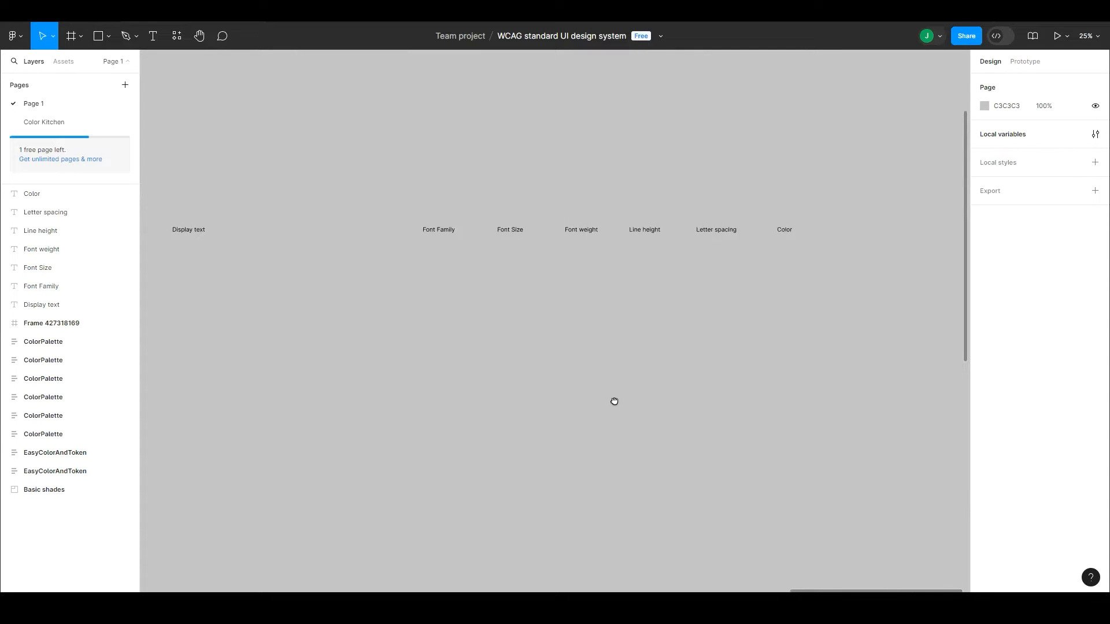
mouse_move(702, 294)
left_mouse_down()
mouse_move(653, 297)
mouse_move(694, 280)
left_mouse_up()
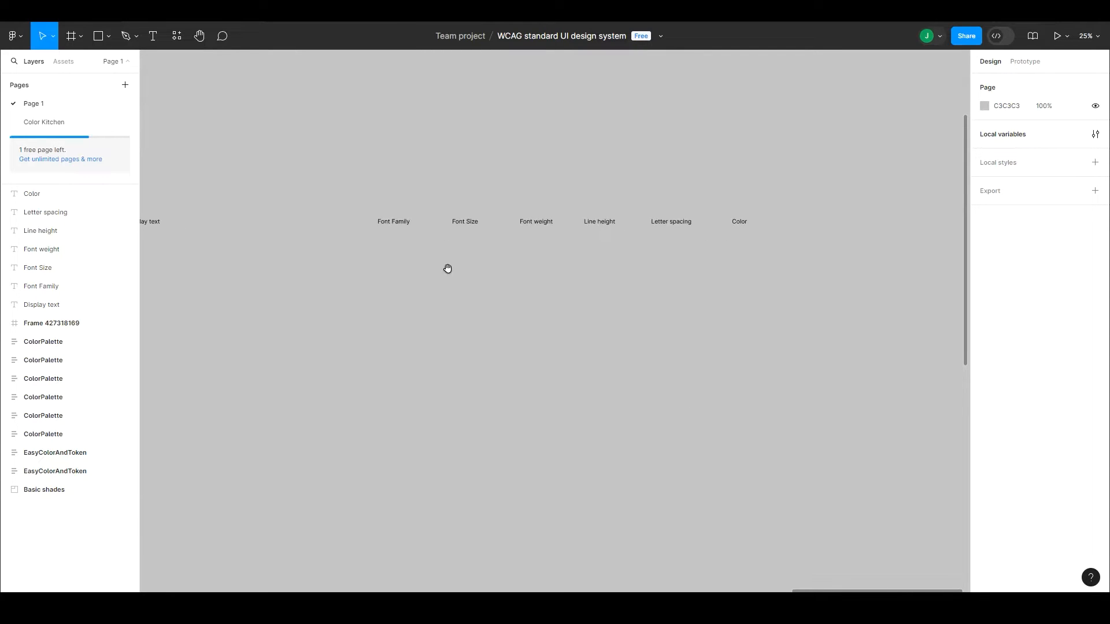
left_click_drag(447, 269, 553, 276)
left_click_drag(503, 232, 446, 237)
double_click(443, 229)
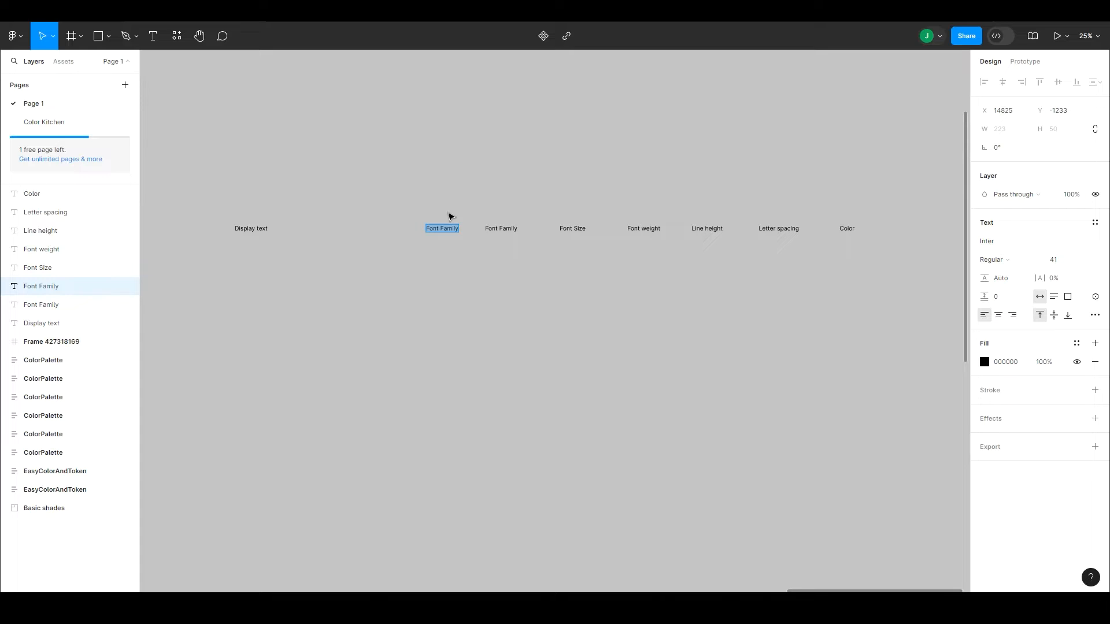
key("Escape")
left_click_drag(446, 234, 434, 235)
scroll(330, 189, "left", 3)
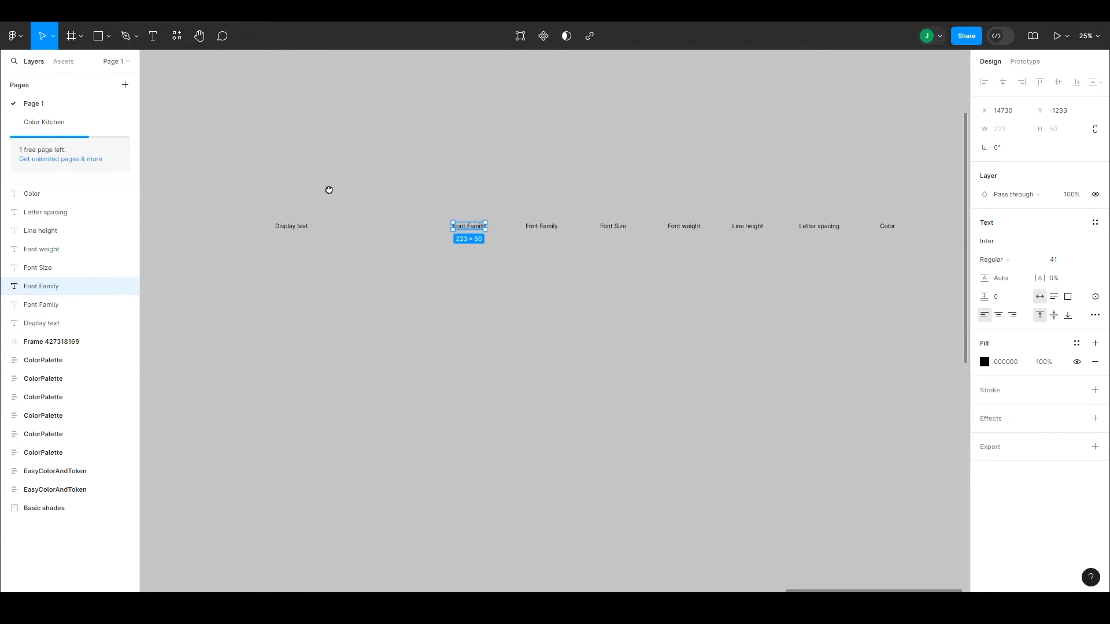
left_click_drag(307, 230, 236, 237)
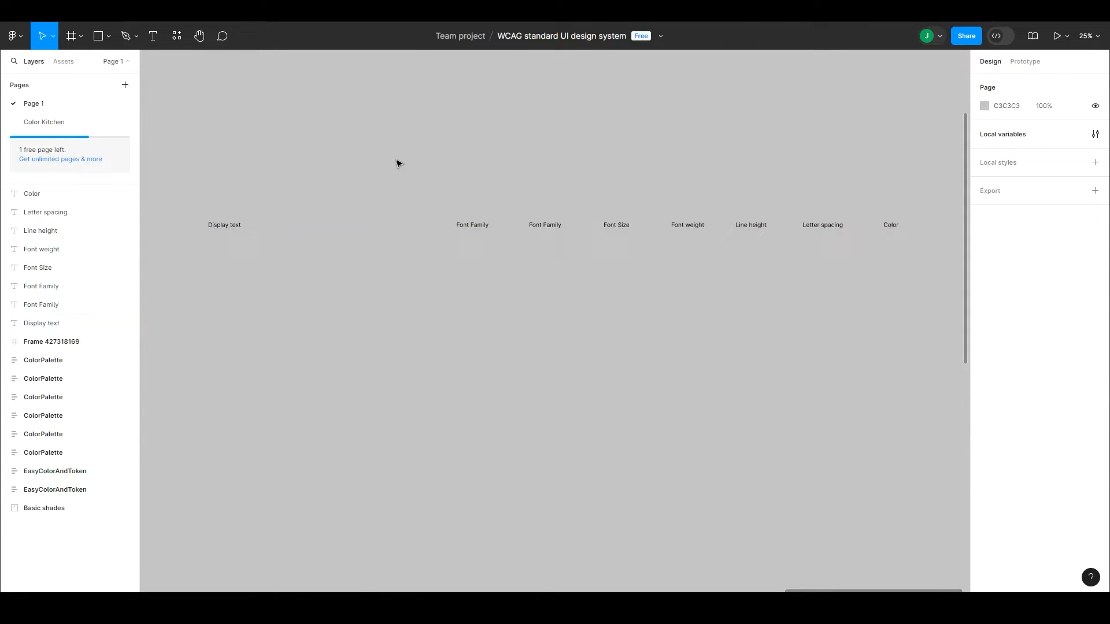
Step: Distribute the seven property labels from the copied "Font Family" to "Color" with equal horizontal spacing
scroll(400, 170, "right", 3)
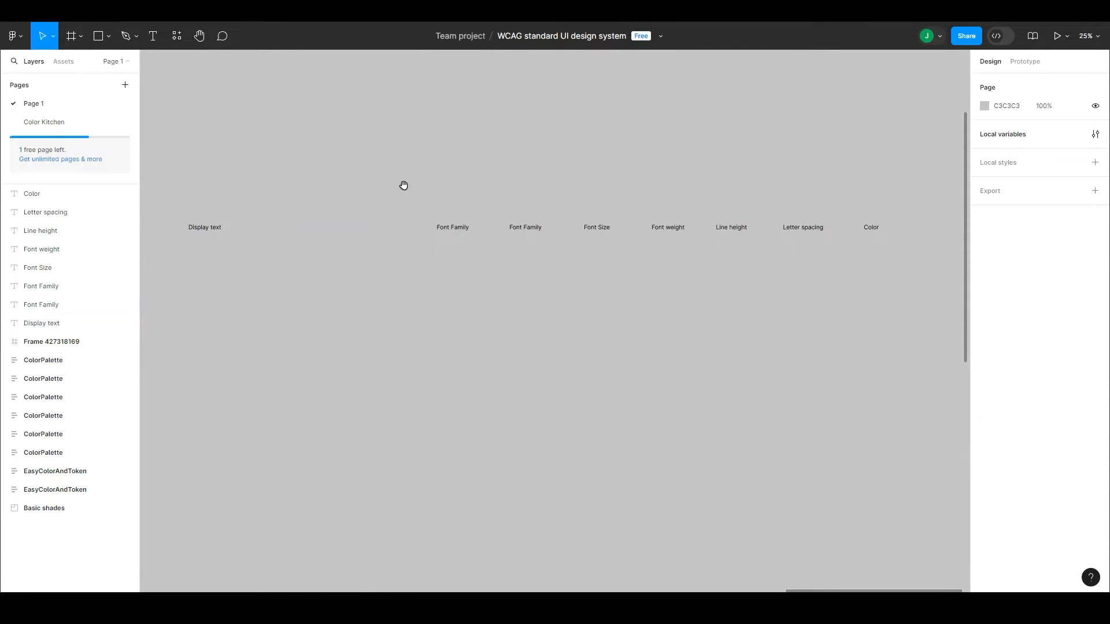
scroll(400, 203, "right", 1)
left_click_drag(377, 198, 859, 258)
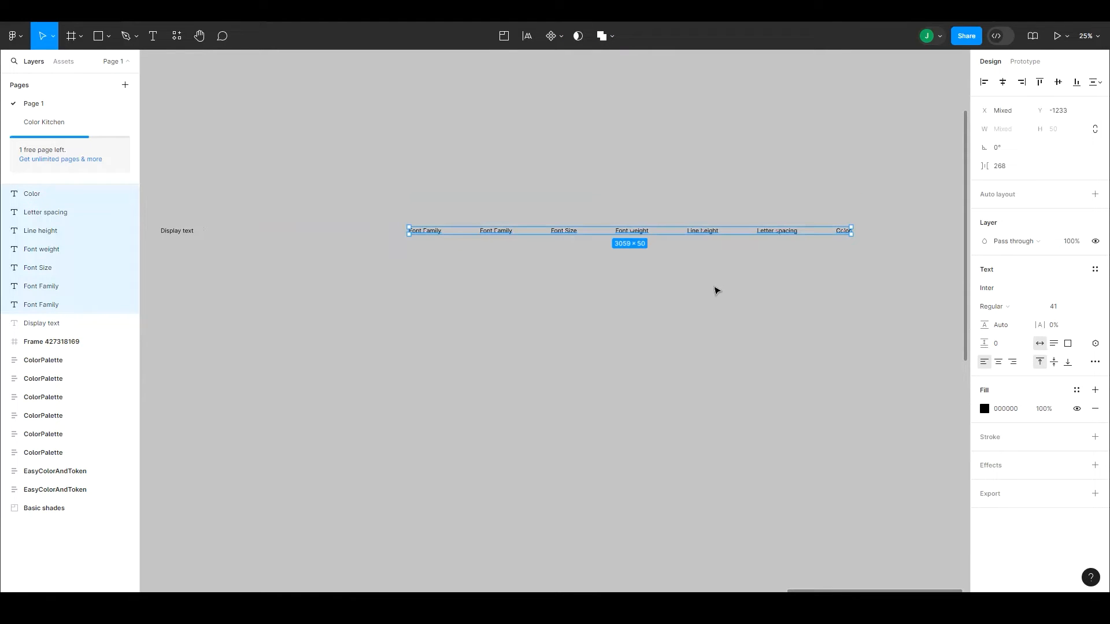
left_click(718, 292)
Step: Change the text of the first "Font Family" label to "Scale Category"
left_click(425, 233)
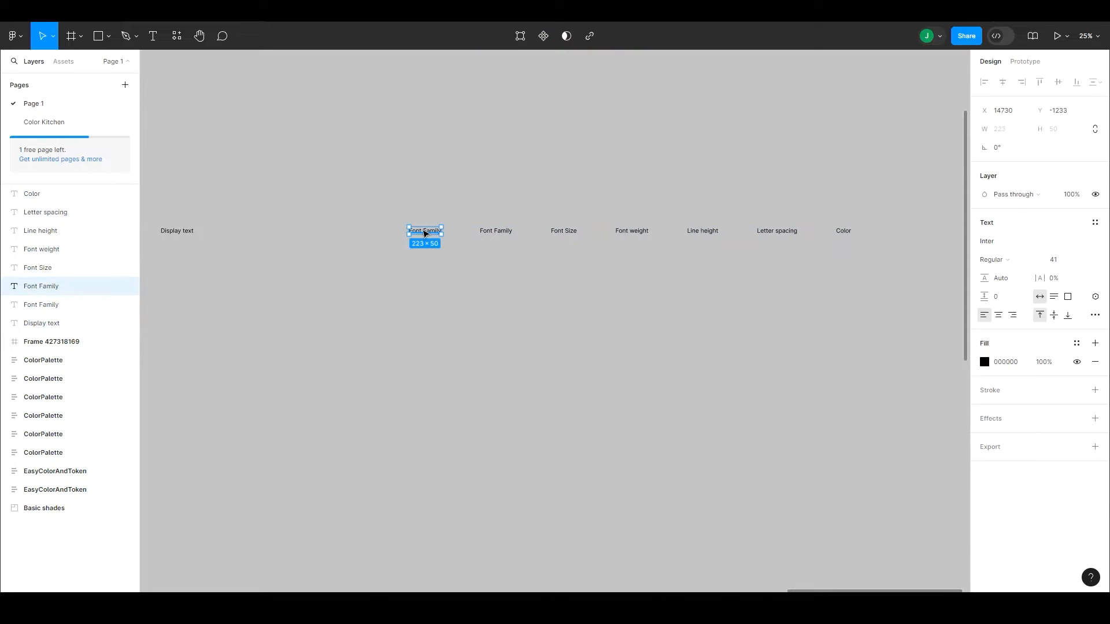
double_click(425, 233)
type("Scale Category")
left_click(452, 200)
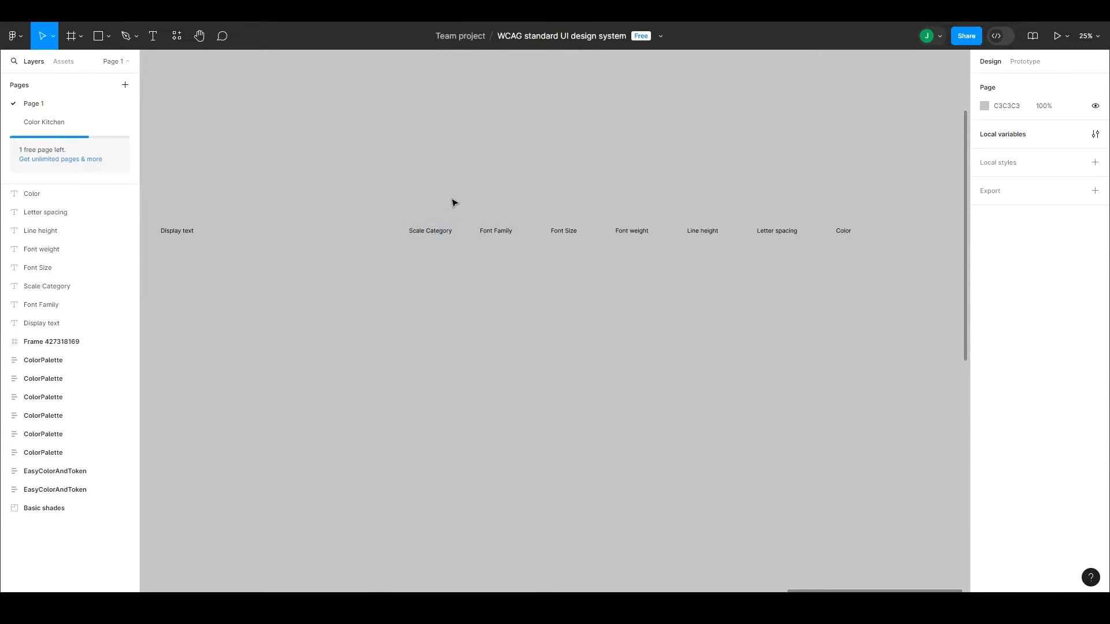
Step: Start a new text layer just below the "Display text" label
scroll(445, 200, "left", 1)
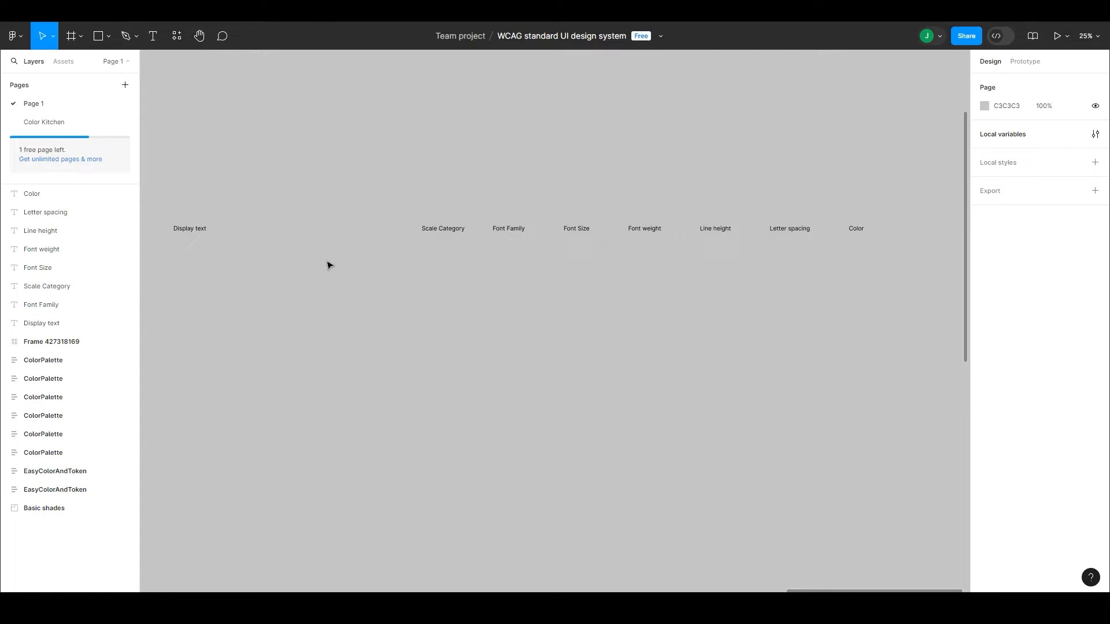
left_click_drag(171, 255, 231, 199)
left_click(353, 184)
key("t")
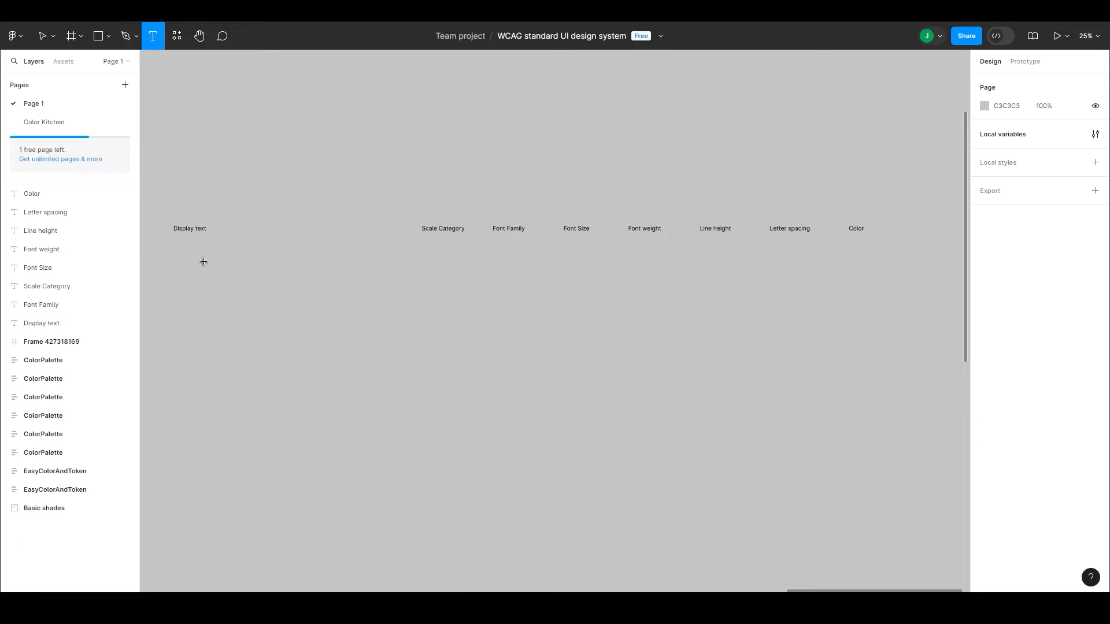
left_click(178, 255)
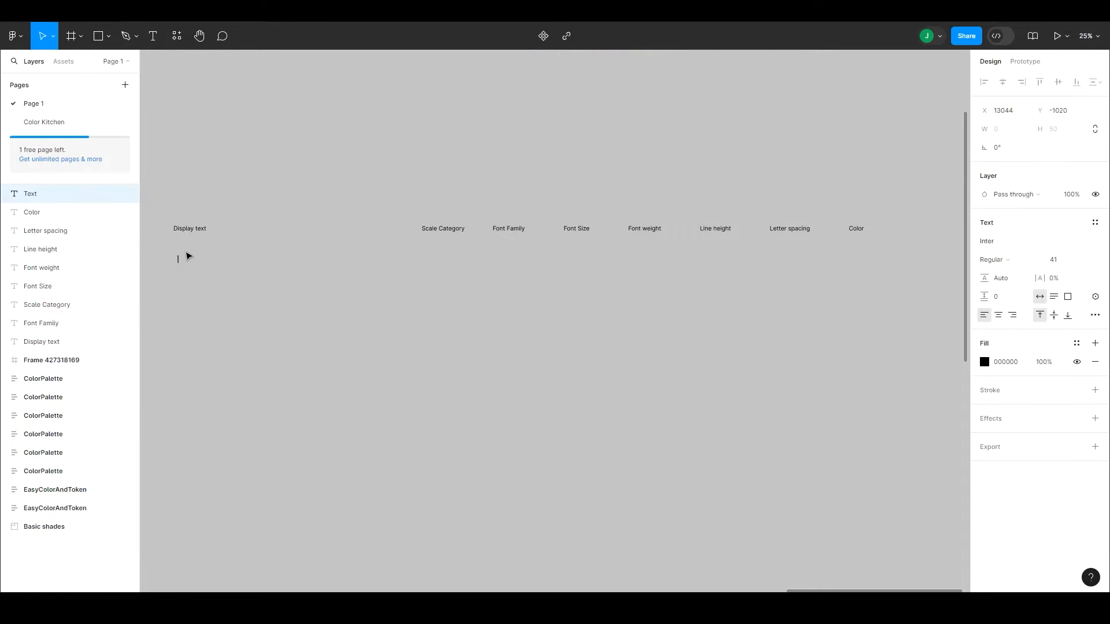
Step: Switch to ChatGPT and send the prompt "give me the the quick brown fox text in 1 line"
key("alt+Tab")
key("alt+Tab")
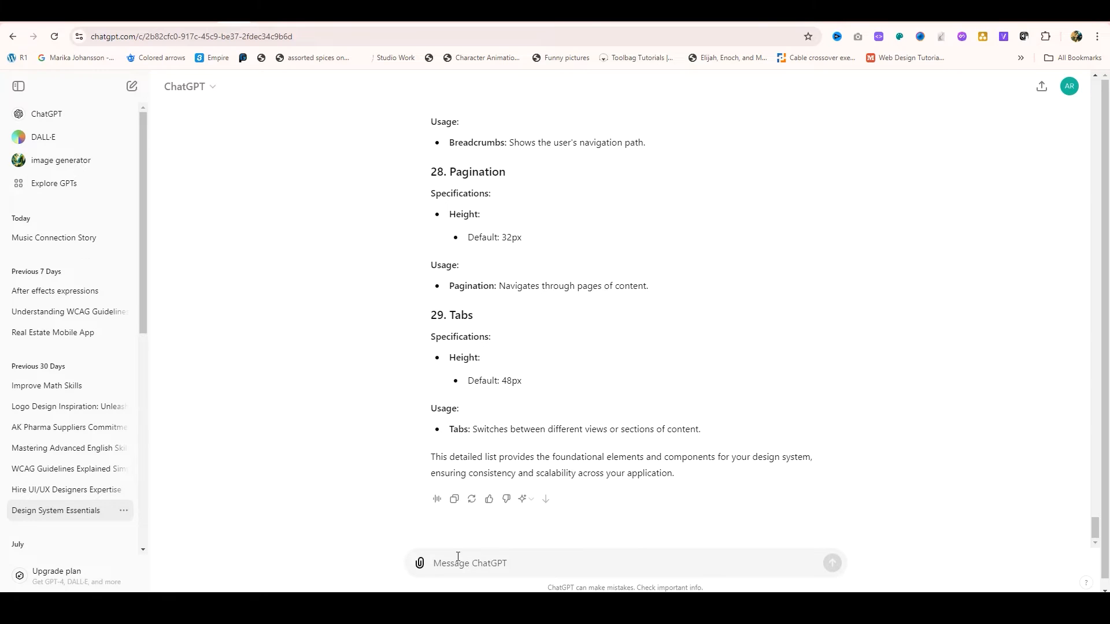
type("give mw")
type(" the the quick borwn")
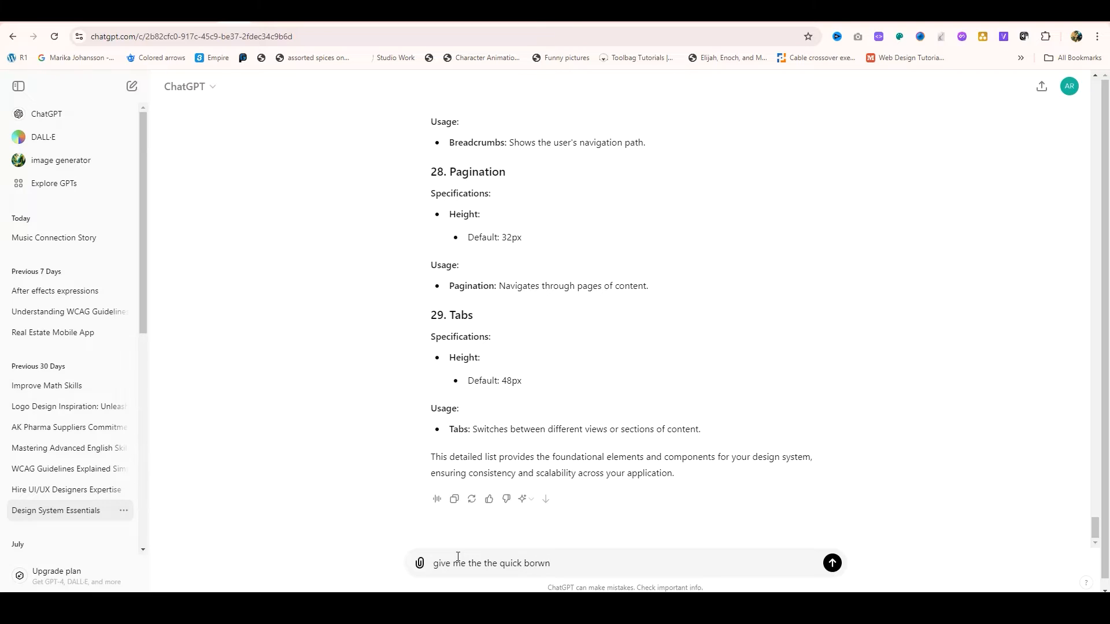
type("own")
type("text in 1 line")
key("Return")
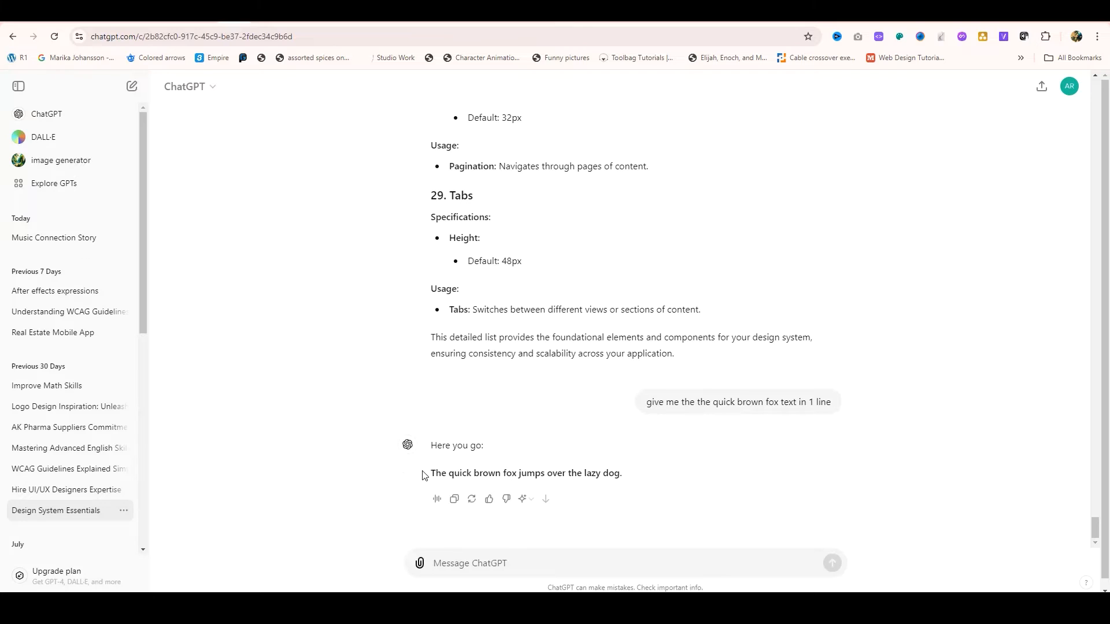
Step: Copy "The quick brown fox jumps over the lazy dog." into the new text layer in Figma and left-align it with "Display text"
left_click_drag(422, 474, 623, 464)
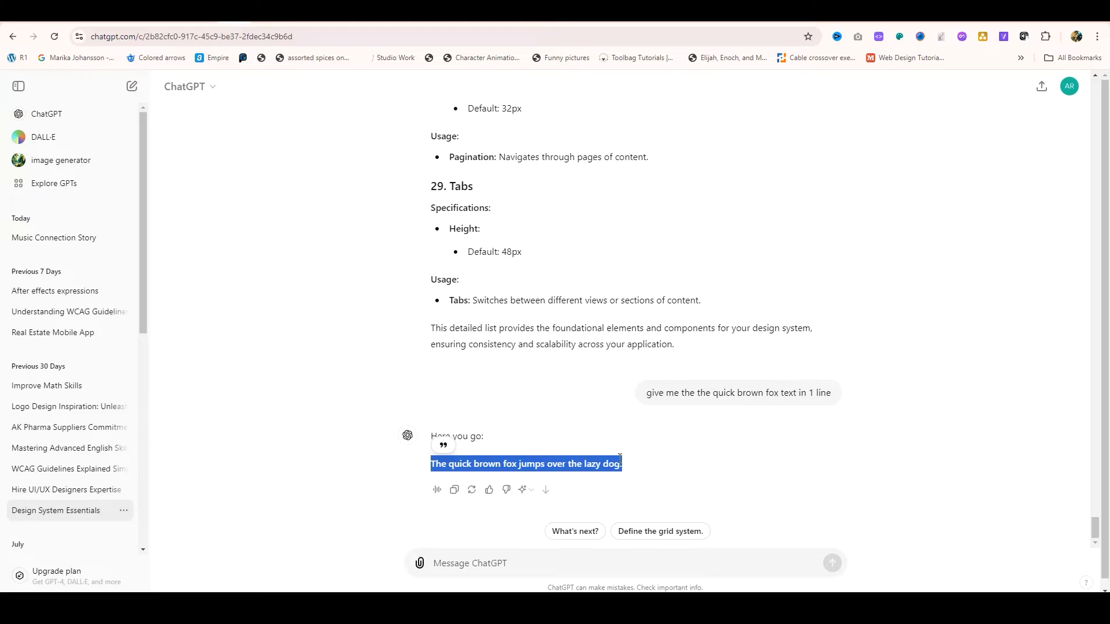
key("ctrl+c")
key("alt+Tab")
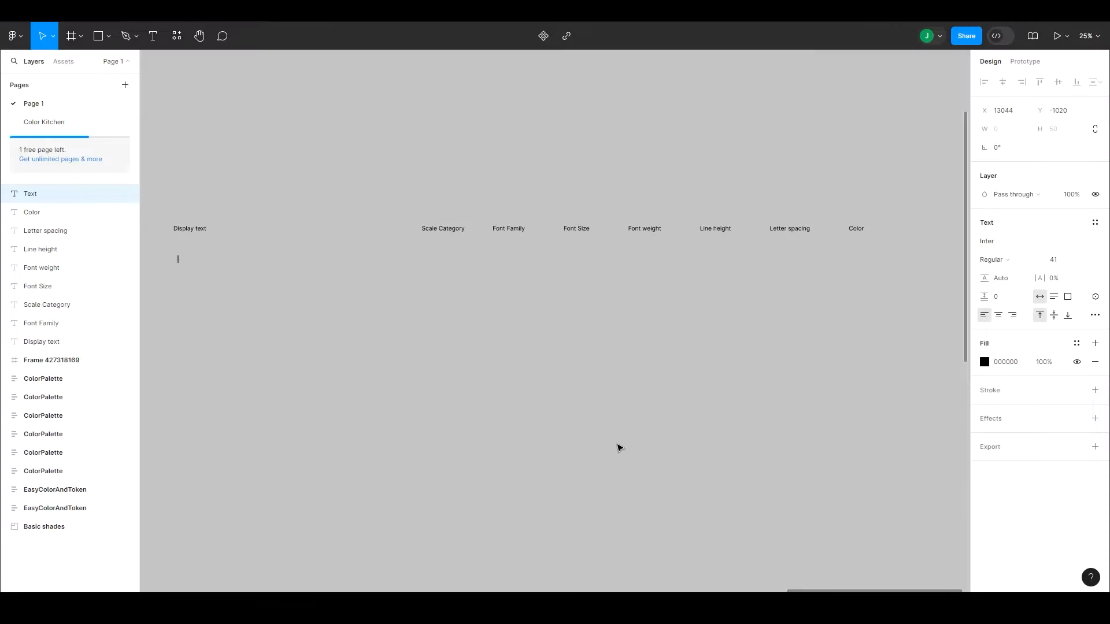
key("ctrl+v")
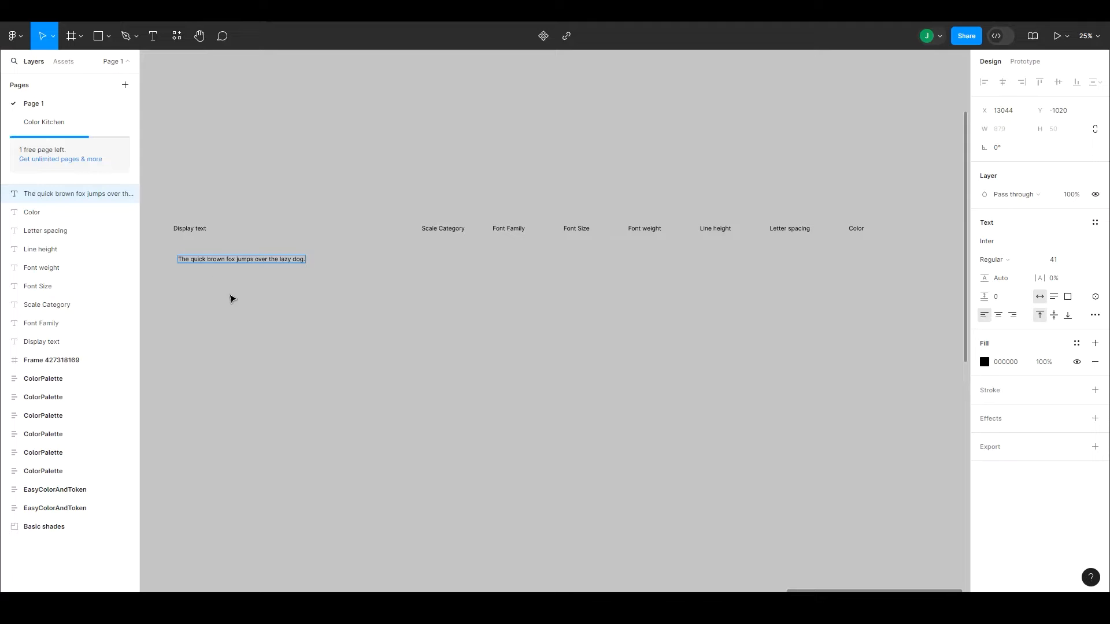
key("Escape")
left_click_drag(223, 262, 218, 265)
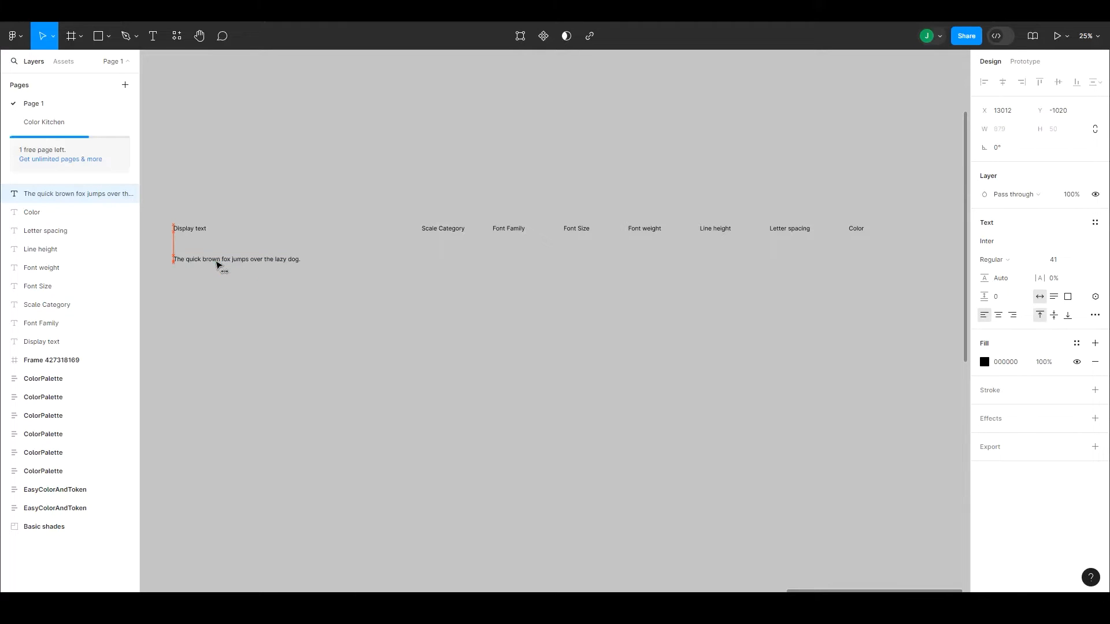
scroll(255, 290, "left", 2)
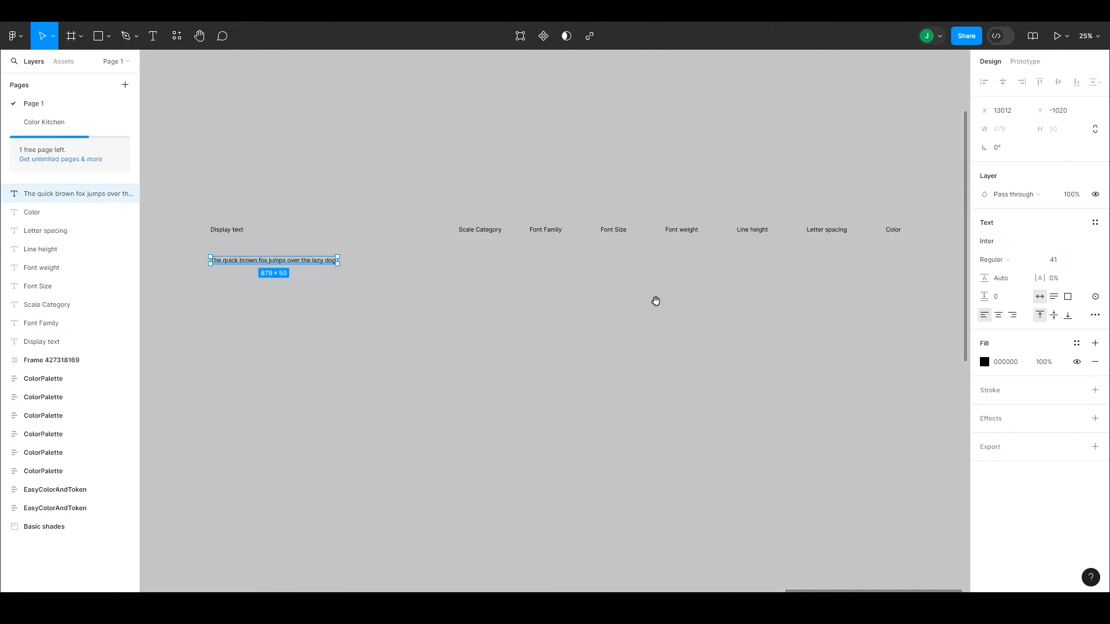
Step: Try font sizes of 9*24, 9*12 and 96 on the quick brown fox sample sentence
left_click(1062, 261)
type("9*24")
key("Return")
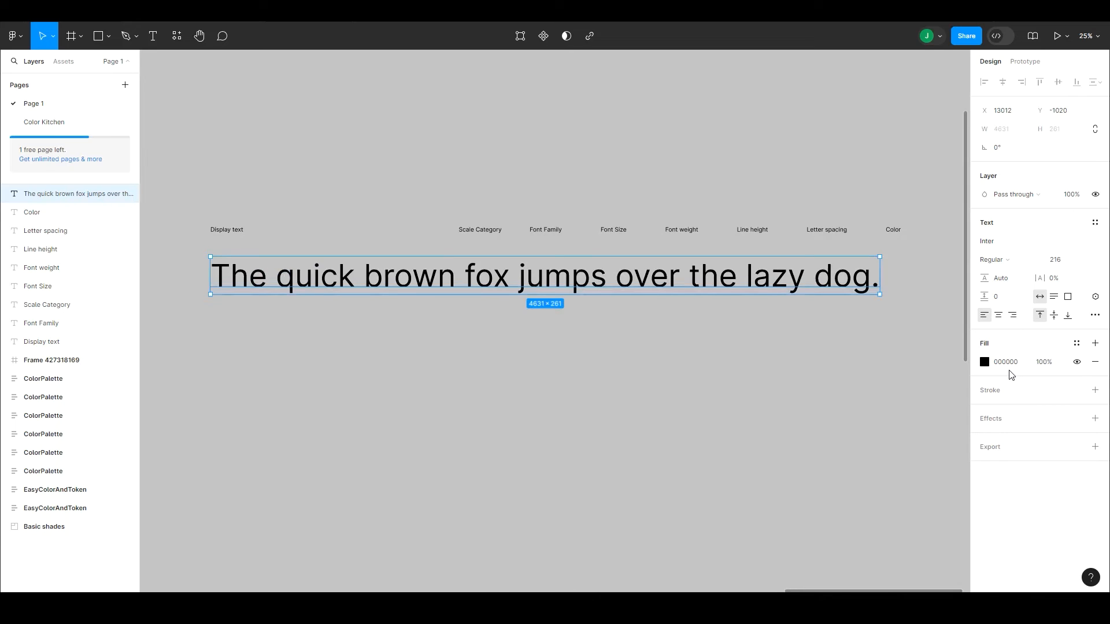
left_click(1058, 264)
type("9*12")
key("Return")
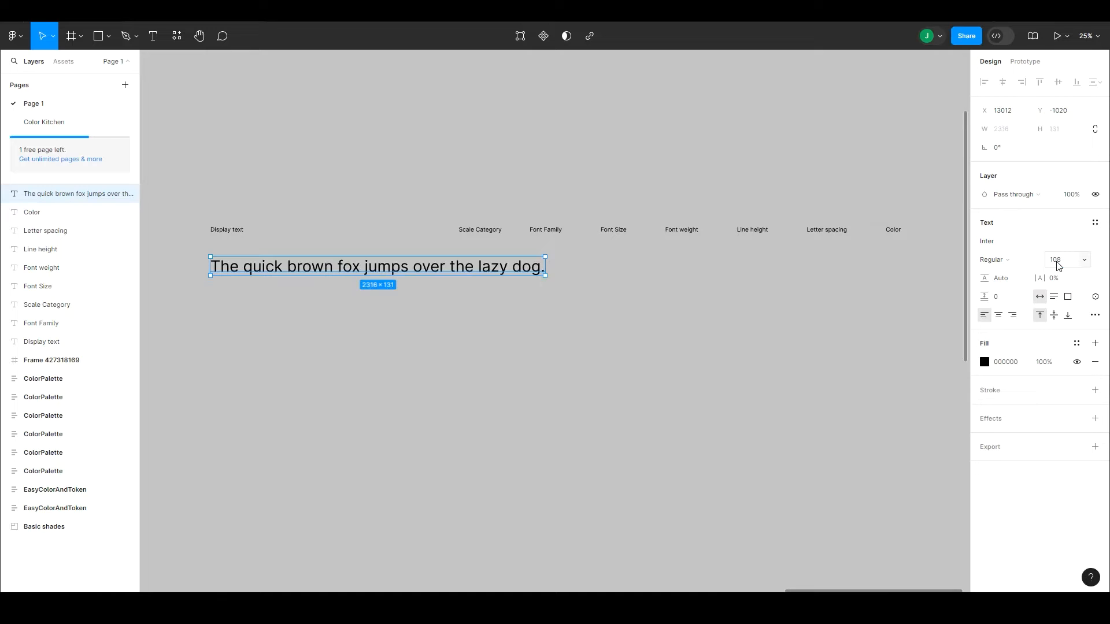
left_click(1060, 265)
type("96")
key("Return")
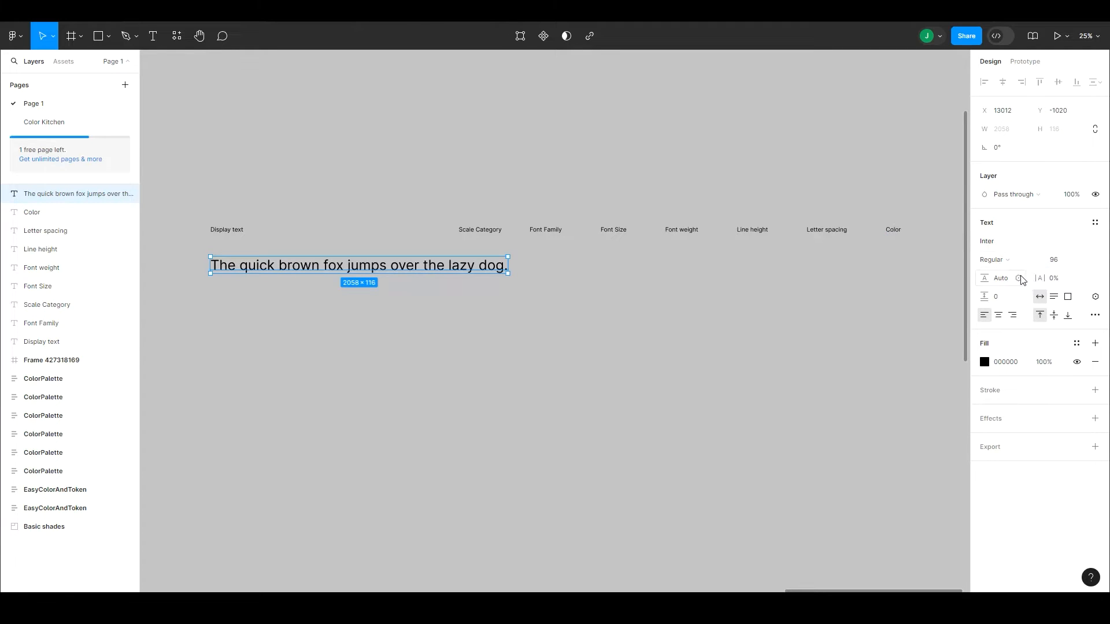
Step: Set the sample sentence to Bold weight and font size 135
left_click(1034, 261)
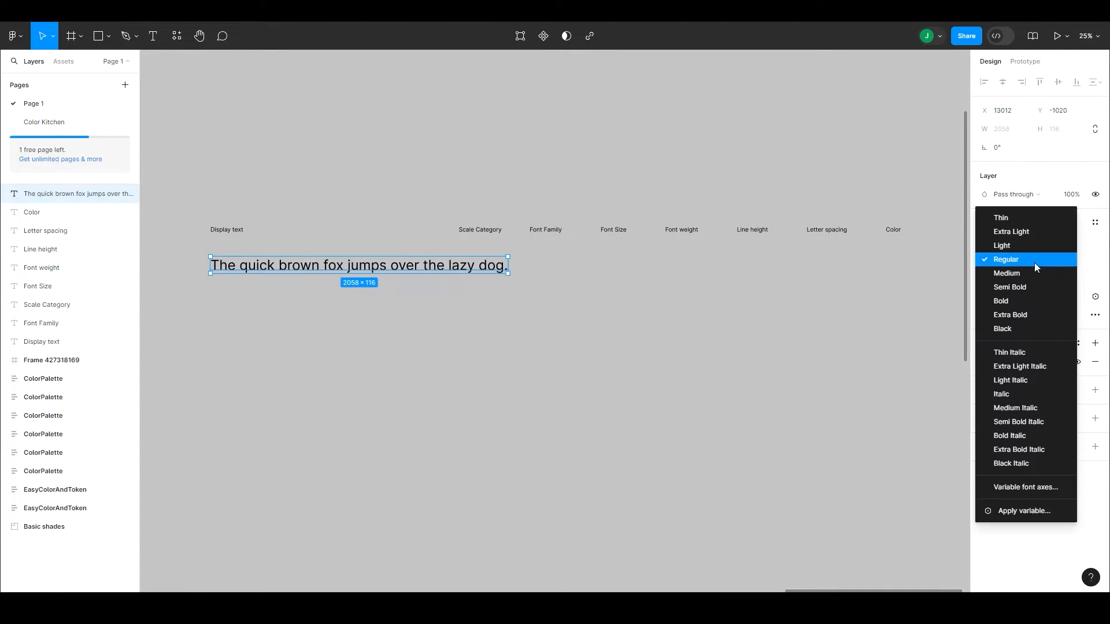
left_click(1015, 301)
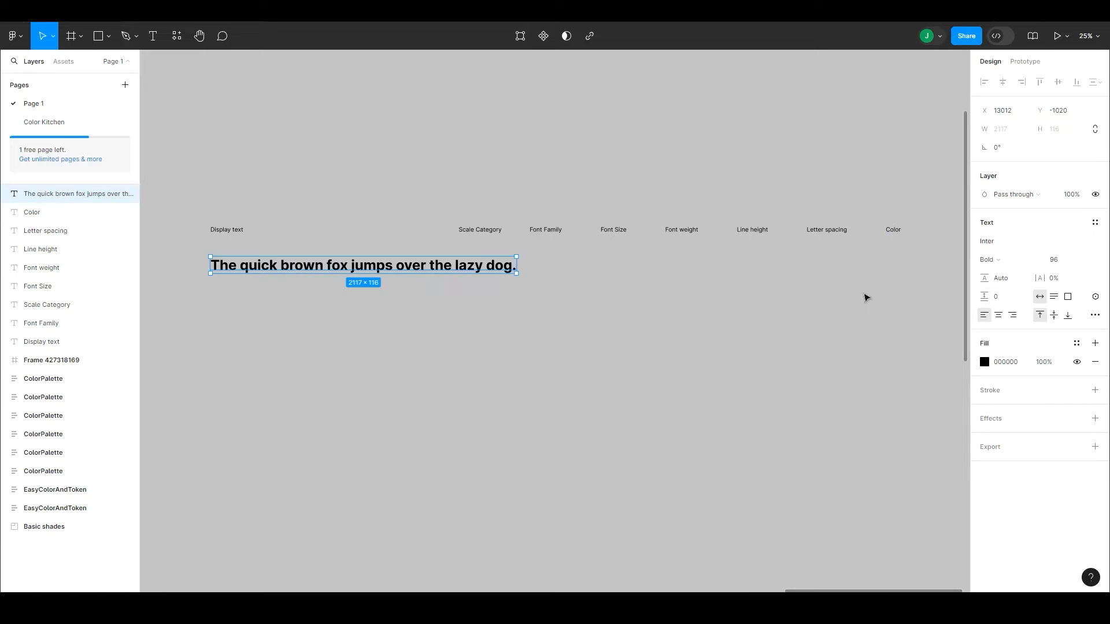
left_click(1054, 262)
type("135")
key("Return")
scroll(335, 248, "right", 3)
left_click_drag(293, 212, 752, 238)
left_click_drag(515, 221, 777, 229)
key("ctrl+z")
Step: Narrow the sample sentence's text box to about 1324 wide so the sentence wraps onto three lines
left_click(731, 249)
left_click_drag(477, 276, 514, 251)
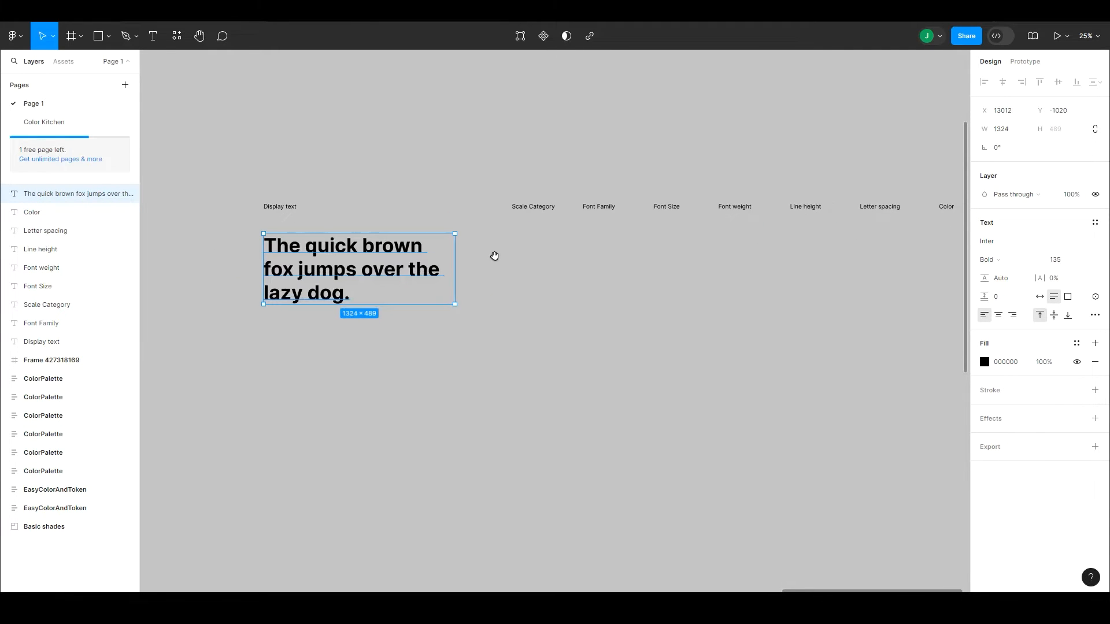
scroll(509, 241, "right", 3)
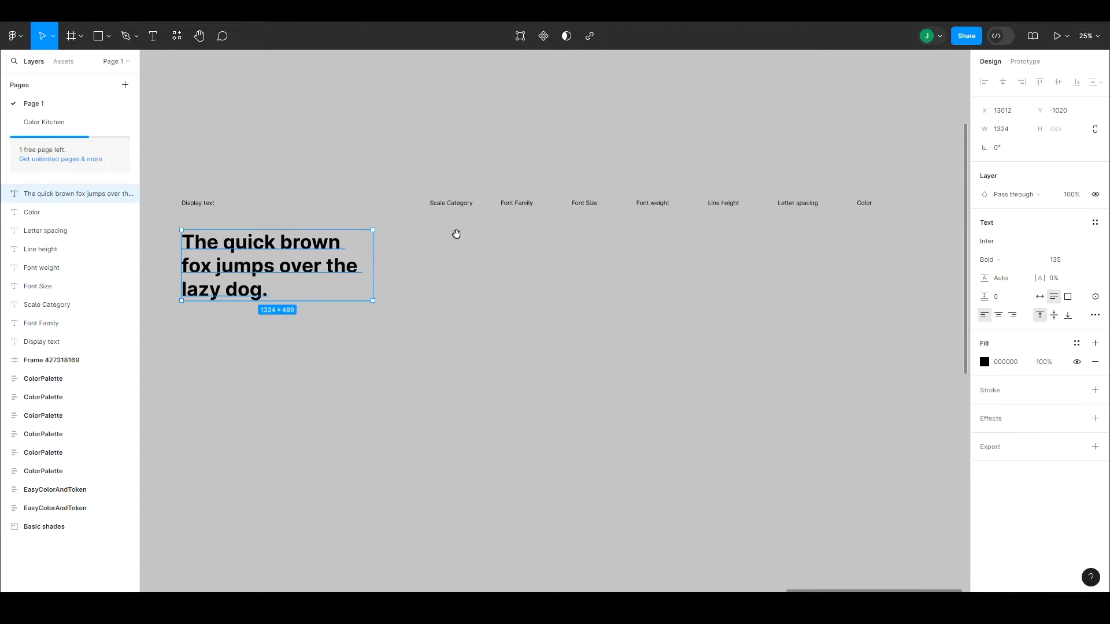
Step: Duplicate the seven property labels from "Scale Category" to "Color" into a second row directly below, beside the sample sentence
left_click_drag(428, 190, 875, 229)
left_click_drag(815, 212, 819, 244)
left_click(655, 310)
Step: In the second row, change the "Scale Category" copy to "Large Title" and the "Font Family" copy to "Inter"
double_click(449, 242)
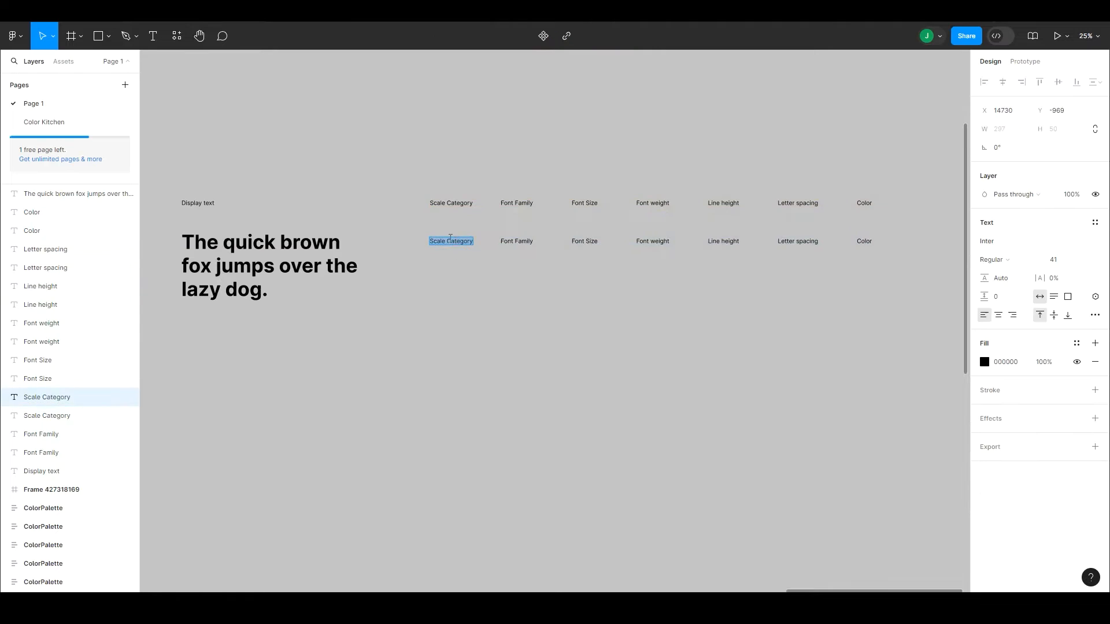
type("Large Title")
double_click(519, 247)
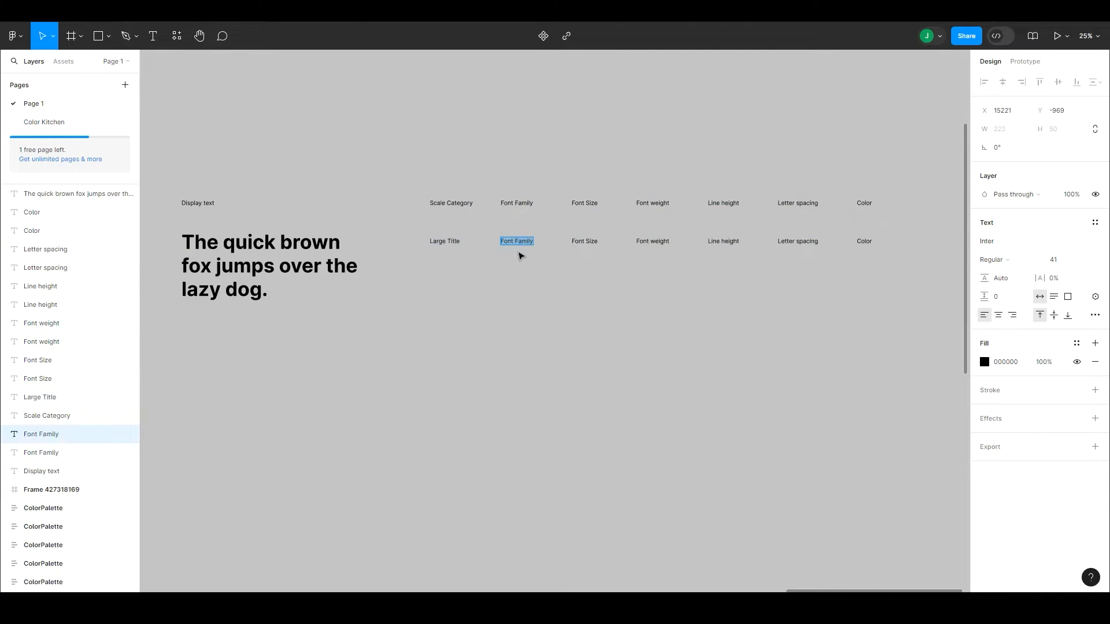
type("Inter")
Step: In the second row, change the "Font Size" copy to "135 px" and the "Font weight" copy to "Bold"
double_click(585, 242)
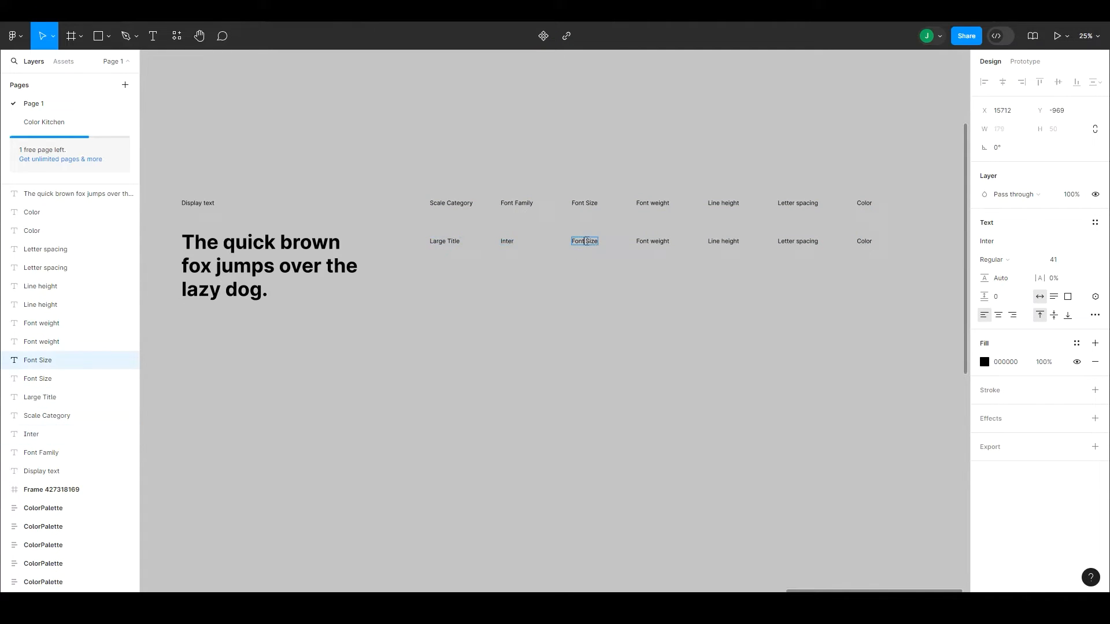
left_click(593, 286)
left_click(253, 282)
double_click(591, 242)
type("135 px")
double_click(654, 242)
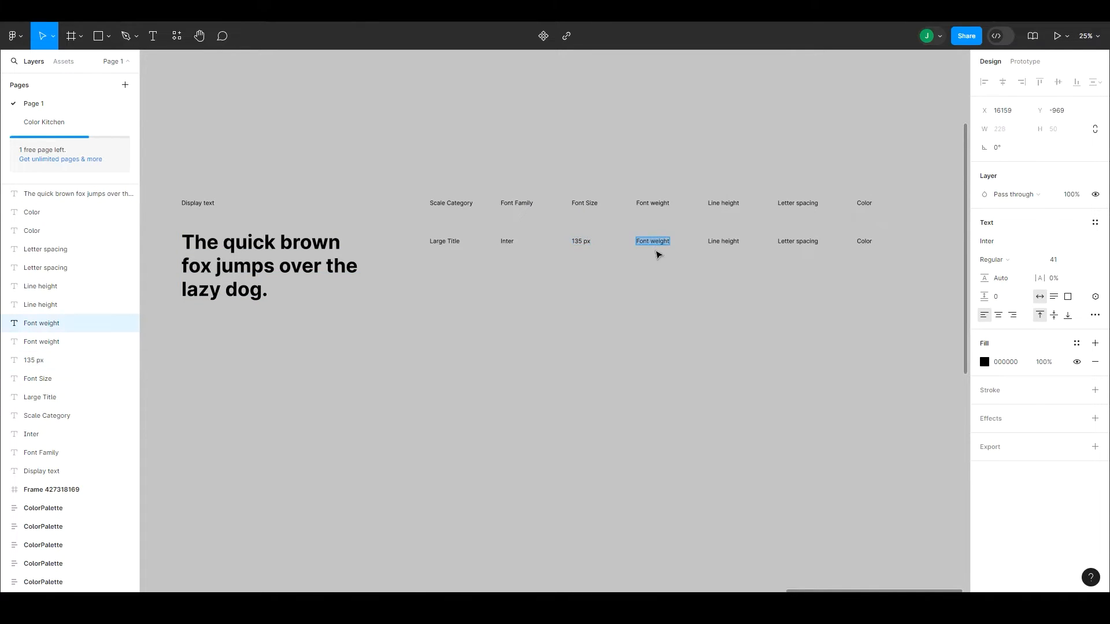
type("Bold")
Step: Set the sample sentence's line height to 150% and change the second row's "Line height" copy to "150%"
left_click(345, 275)
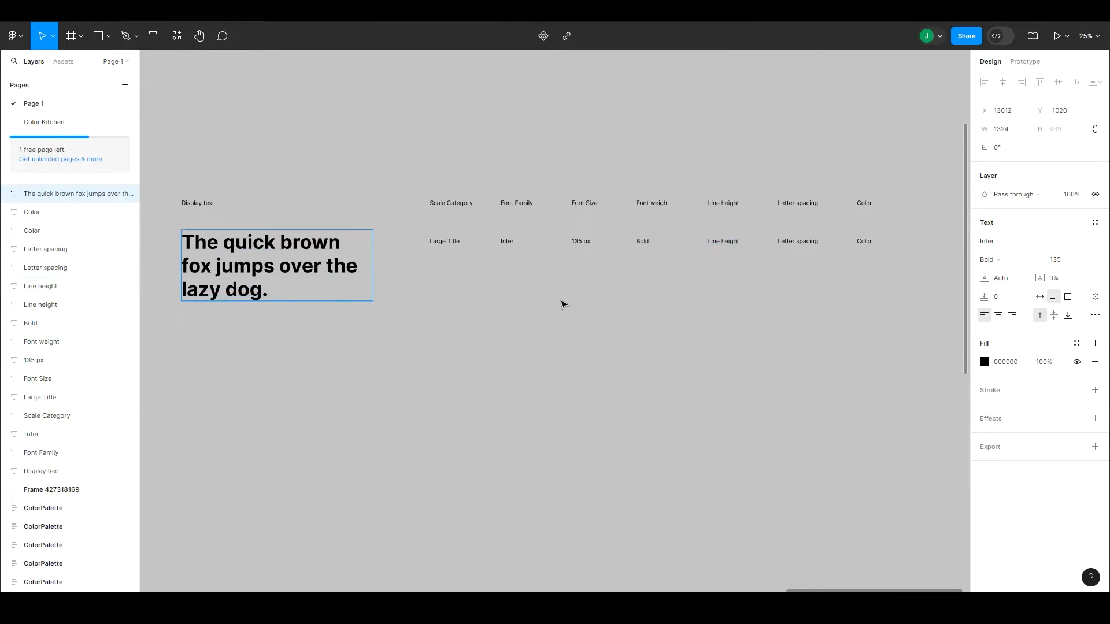
left_click(1004, 279)
type("150%")
key("Return")
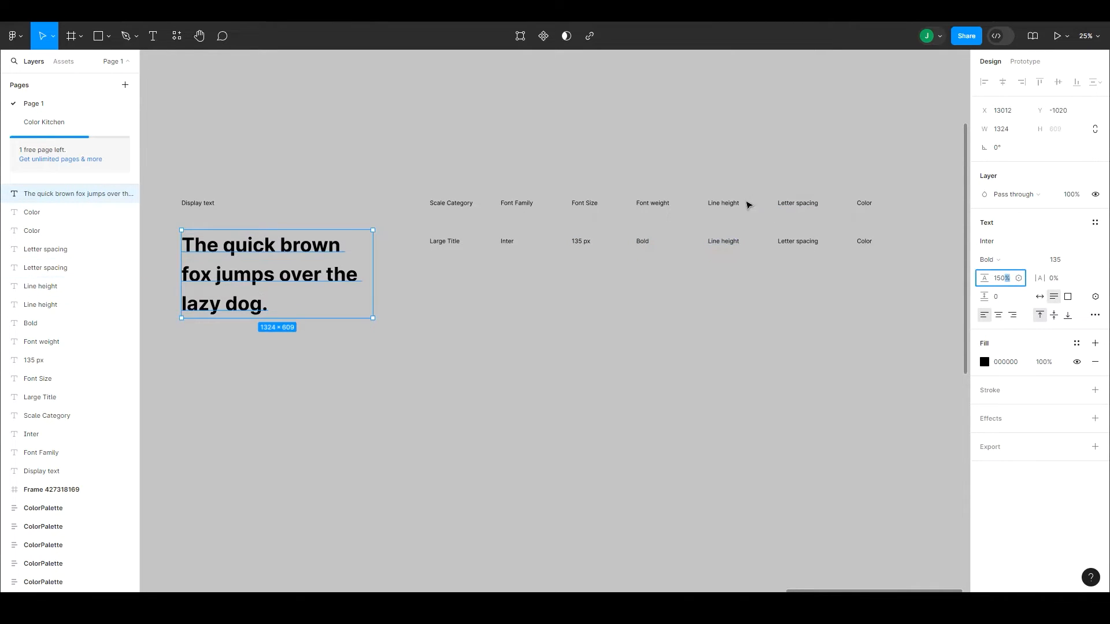
left_click(698, 272)
double_click(717, 243)
type("150%")
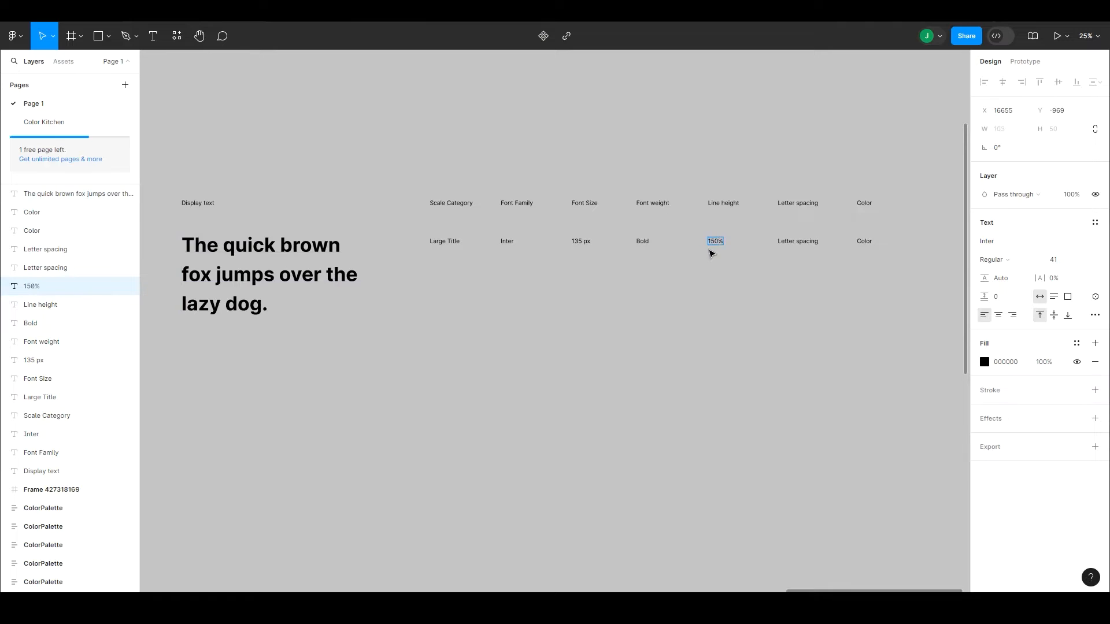
Step: Try 1% letter spacing on the sample sentence and undo the change
left_click(798, 241)
double_click(797, 242)
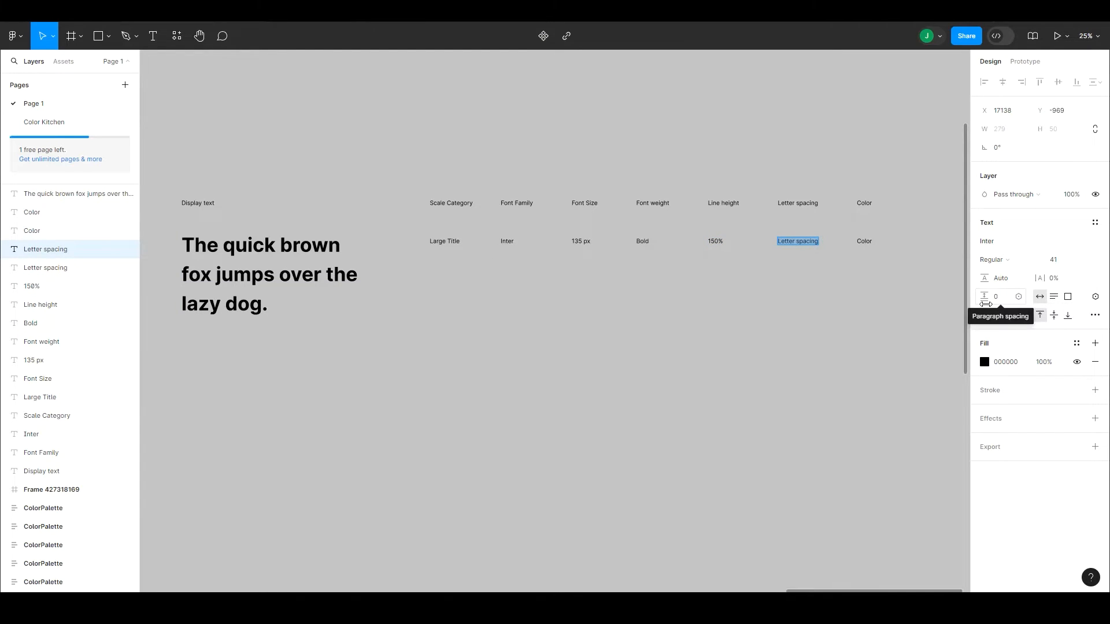
left_click(1054, 278)
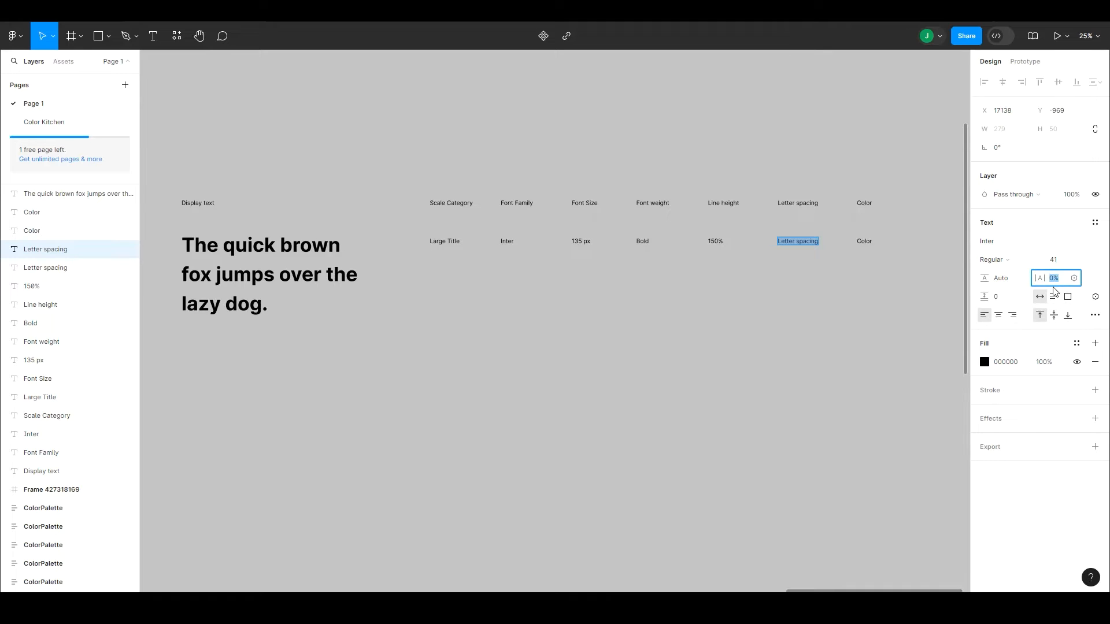
key("Escape")
left_click(264, 304)
left_click(264, 304)
left_click(1063, 282)
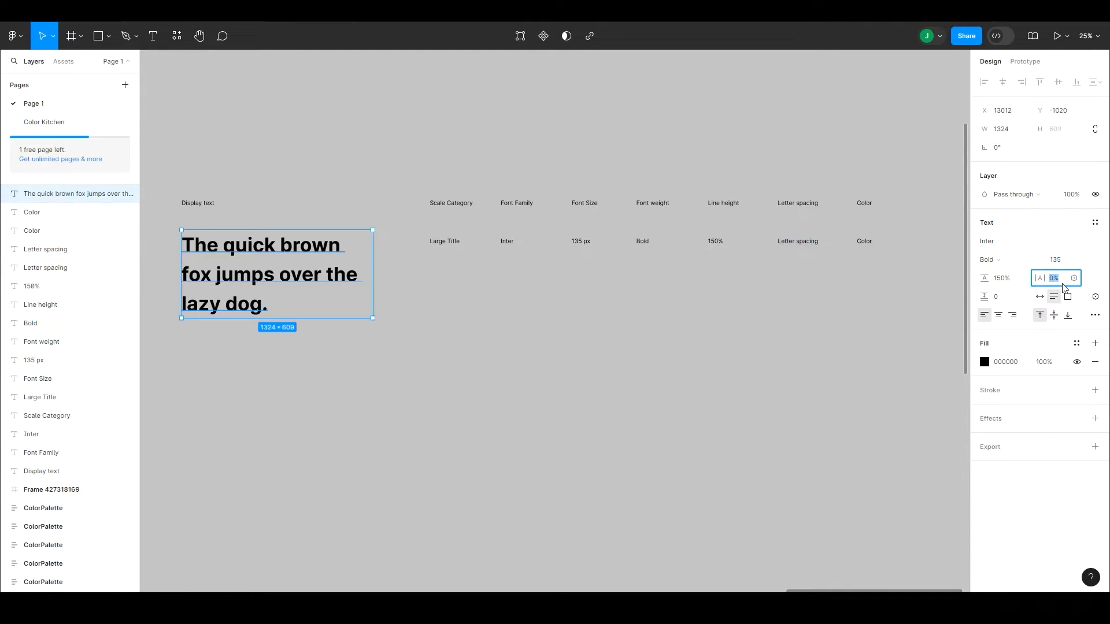
type("1")
key("Return")
key("Escape")
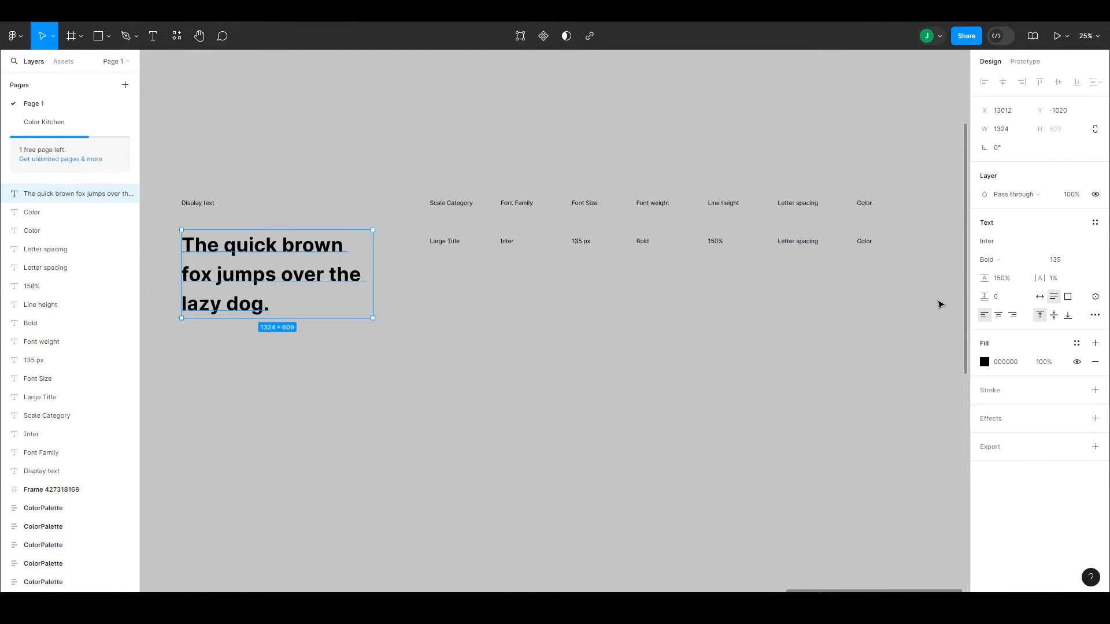
key("ctrl+z")
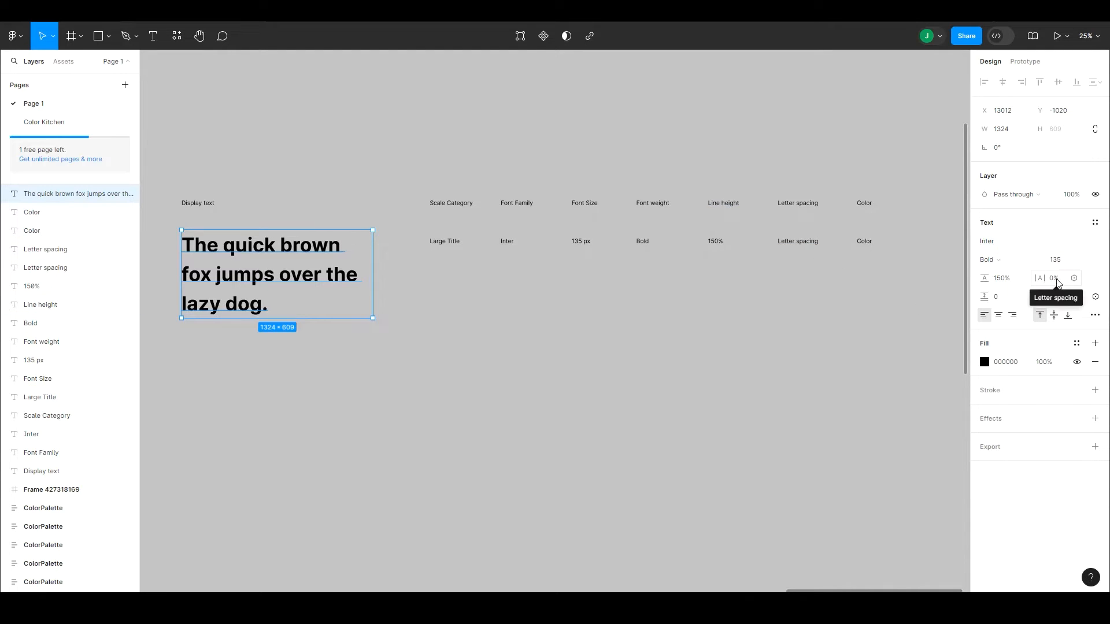
Step: Change the "Letter spacing" copy in the second row to "2%"
left_click(799, 242)
double_click(798, 242)
type("2%")
key("Escape")
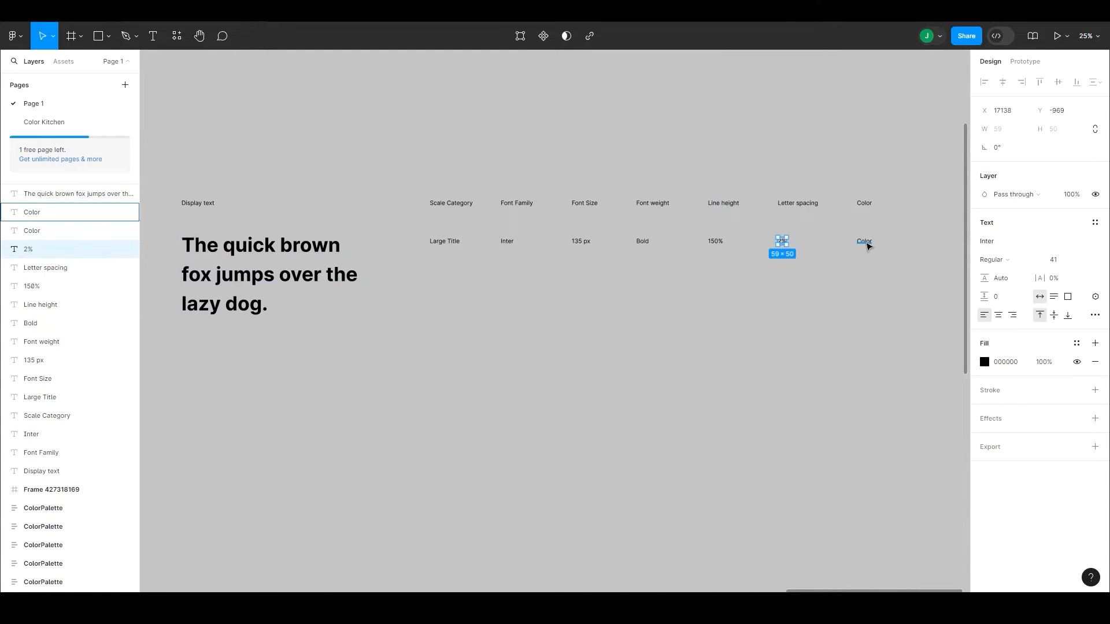
Step: Replace the "Color" copy in the second row with a circle about 112 × 112, placed under the Color header
double_click(866, 243)
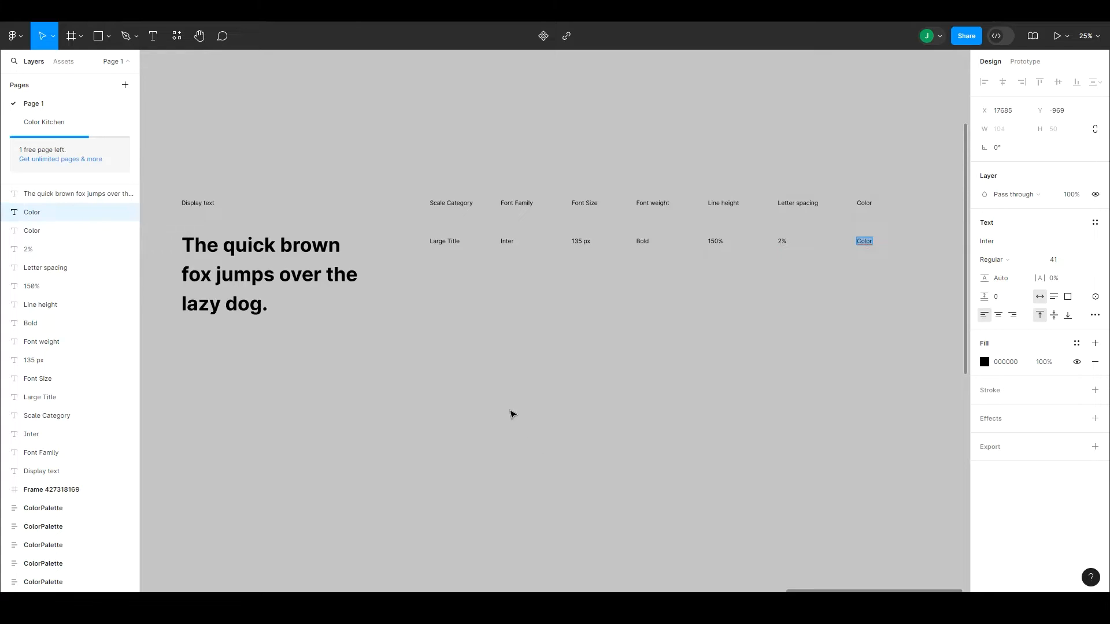
left_click(502, 421)
left_click(477, 433)
scroll(595, 268, "up", 5)
left_click(599, 284)
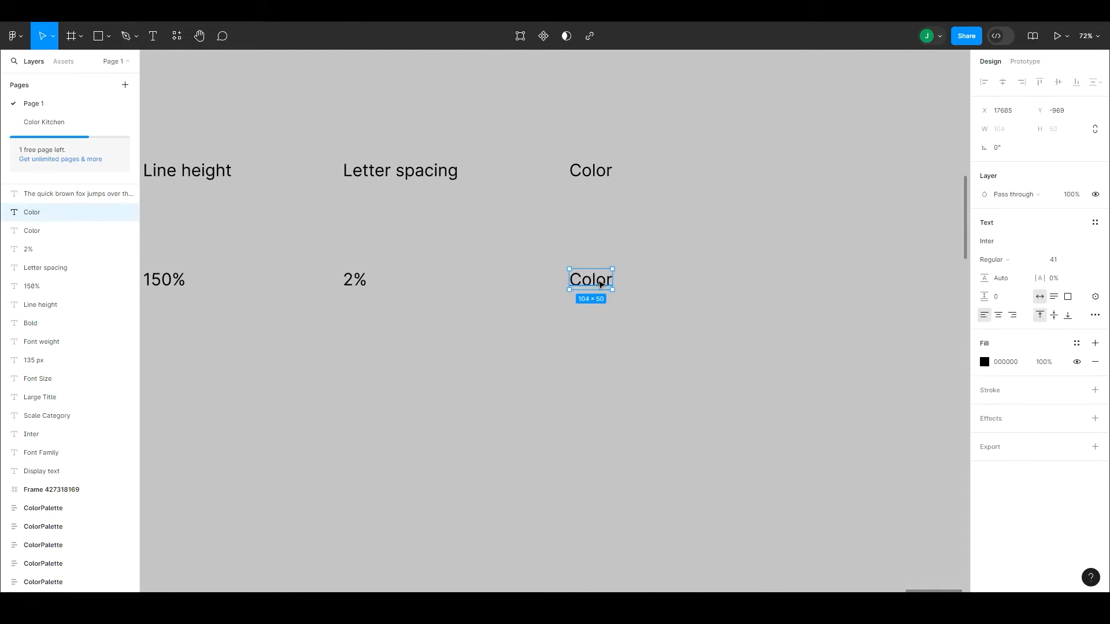
key("Delete")
key("o")
left_click_drag(576, 268, 623, 314)
left_click_drag(610, 288, 600, 276)
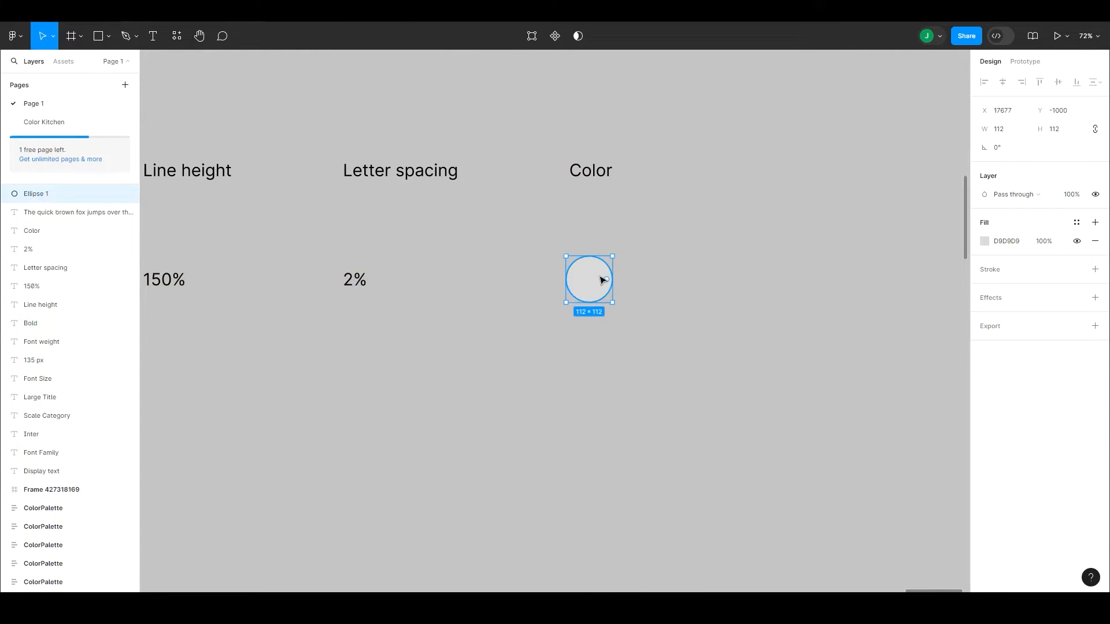
Step: Fill the circle with the primary/base library color
left_click(1050, 223)
type("prima")
key("Return")
left_click(1016, 241)
left_click_drag(969, 319, 971, 329)
left_click(874, 359)
Step: Duplicate the blue circle to its right with a slight overlap and fill the copy with grey/700
left_click_drag(594, 275, 630, 278, "alt")
left_click(1015, 241)
mouse_move(966, 325)
left_mouse_down()
mouse_move(976, 386)
mouse_move(966, 325)
left_mouse_up()
left_click(873, 355)
left_click(1030, 241)
left_click(965, 474)
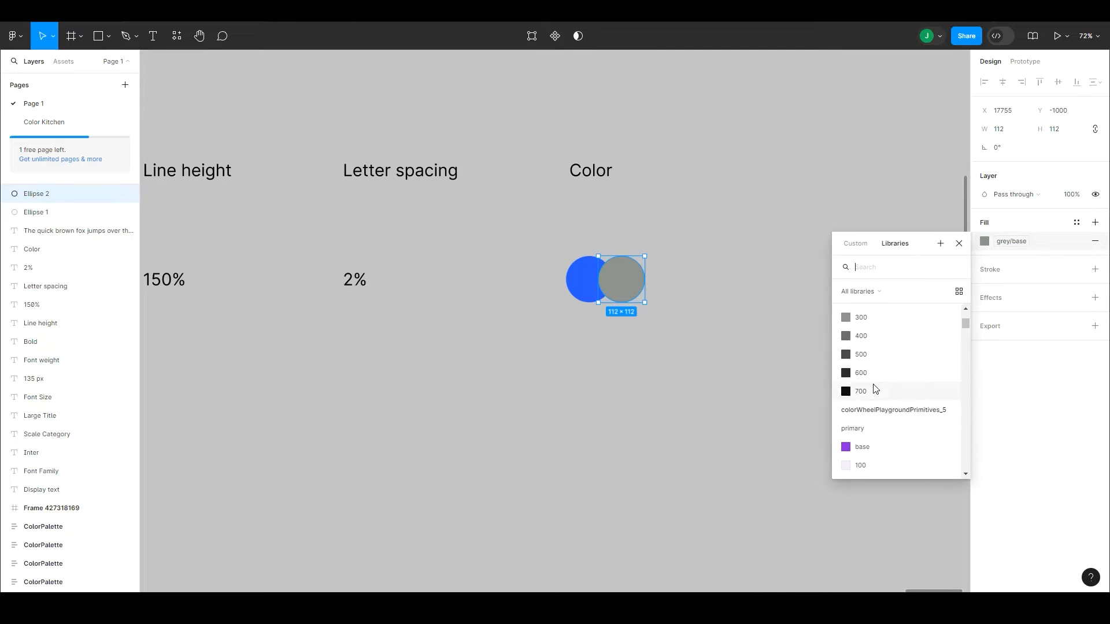
left_click(869, 374)
left_click(1004, 243)
left_click(864, 427)
left_click(1005, 243)
left_click(865, 389)
left_click(1004, 242)
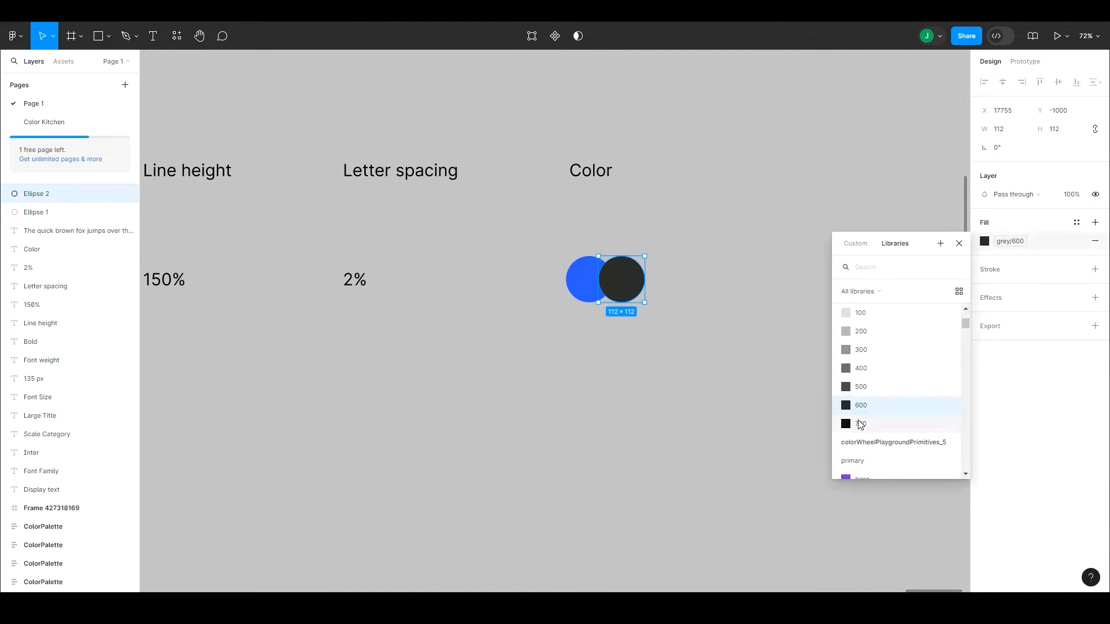
left_click(861, 424)
Step: Add a third overlapping circle by duplicating the grey/700 one and fill it with base/black
key("ctrl+d")
left_click(985, 244)
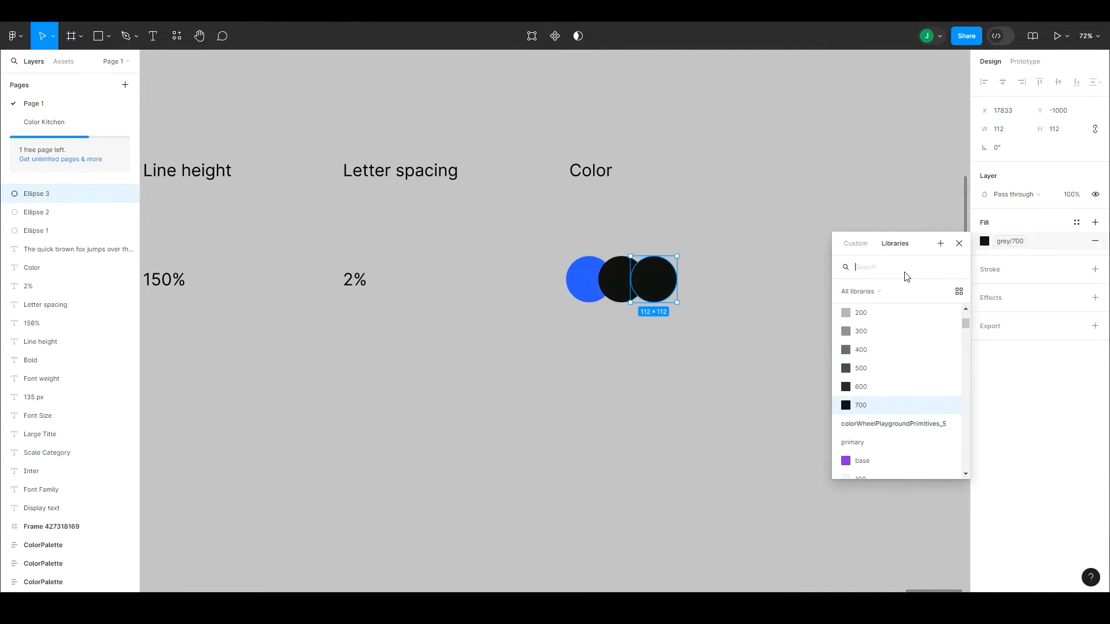
type("black")
left_click(864, 353)
Step: Duplicate the base/black circle as a fourth one, fill it with base/white and add a stroke
key("ctrl+d")
left_click(984, 241)
type("white")
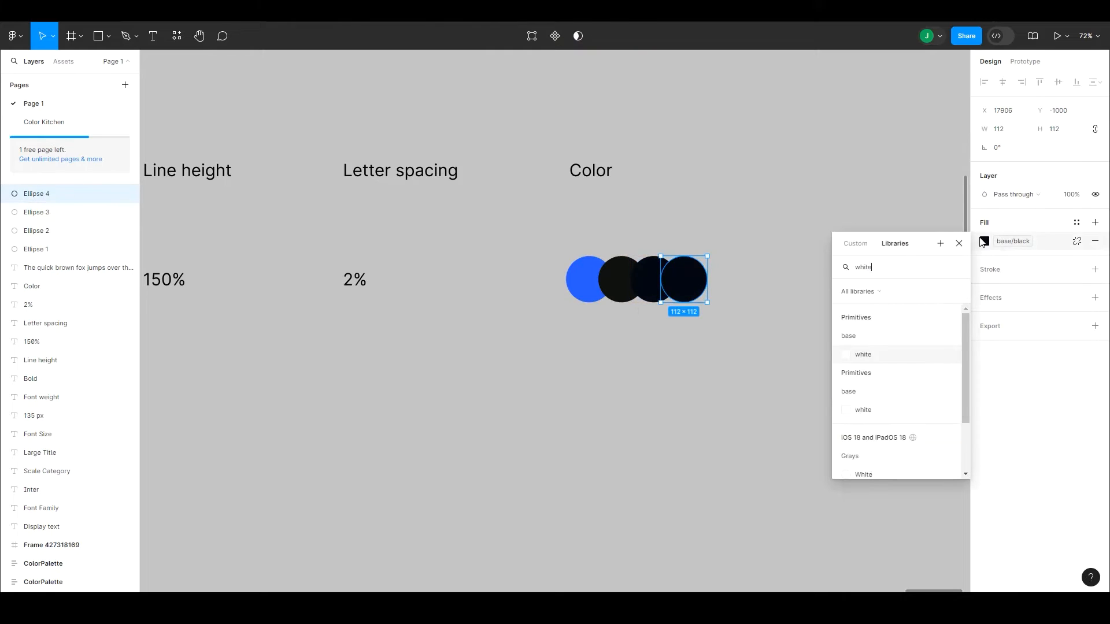
left_click(883, 352)
left_click(1008, 274)
left_click(670, 181)
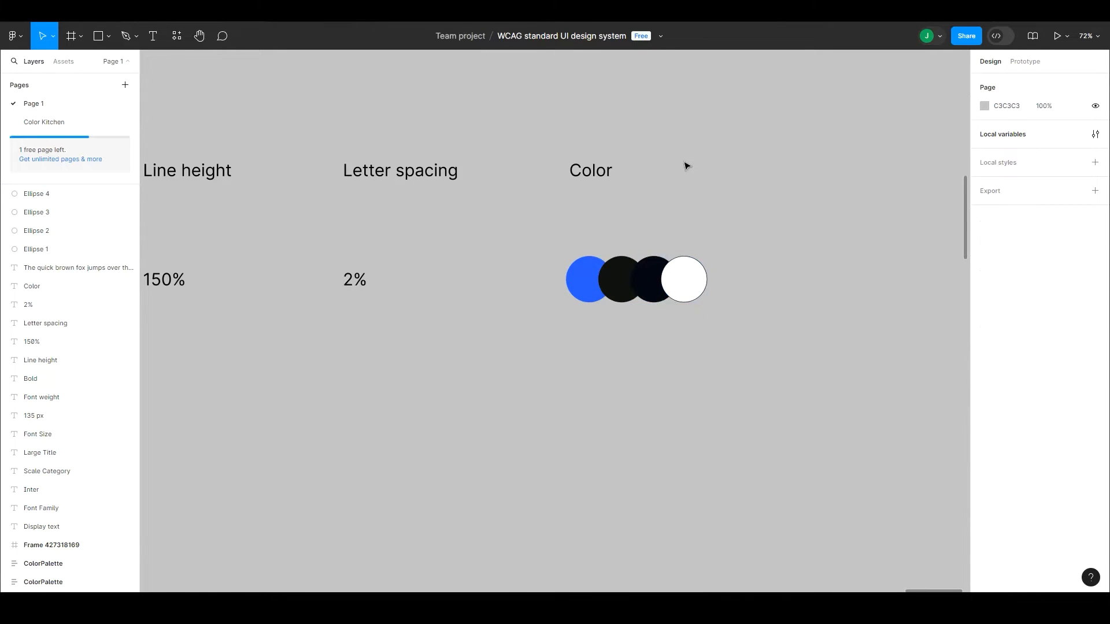
left_click_drag(748, 290, 527, 267)
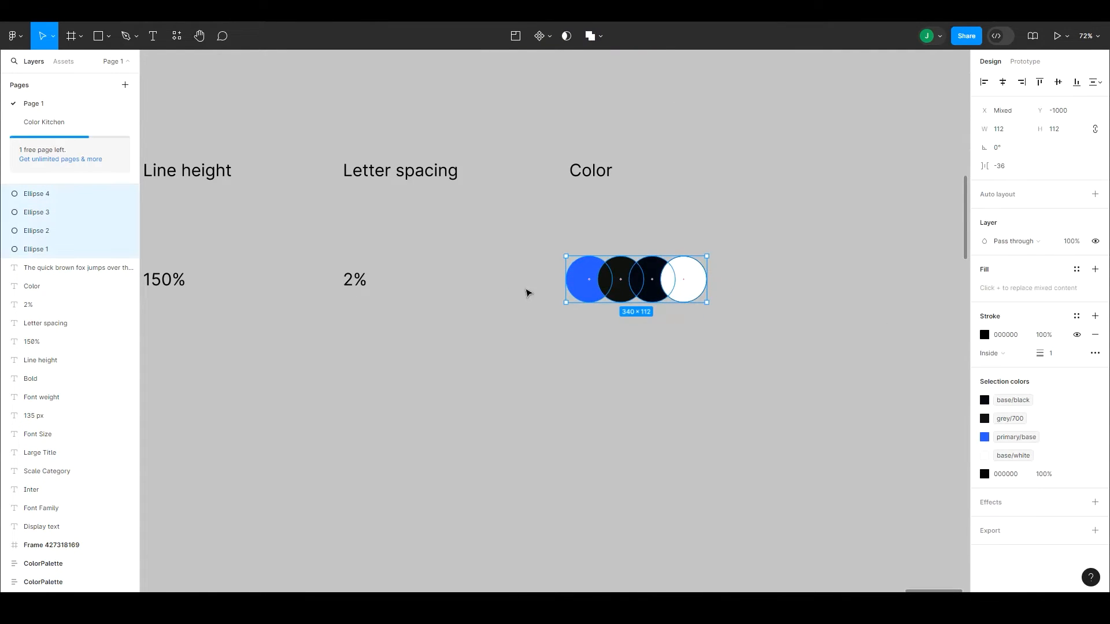
left_click(529, 294)
Step: Set all the header labels from "Display text" to "Color" to font size 46
scroll(544, 313, "down", 5)
left_click_drag(486, 357, 810, 322)
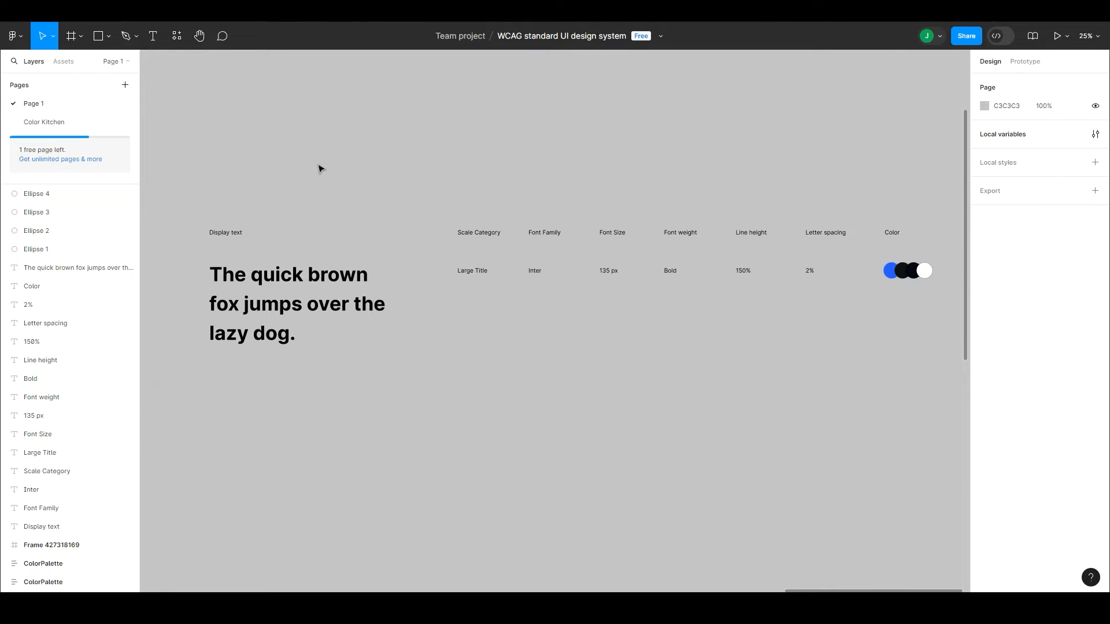
left_click_drag(206, 198, 919, 253)
left_click(1056, 290)
type("46")
key("Return")
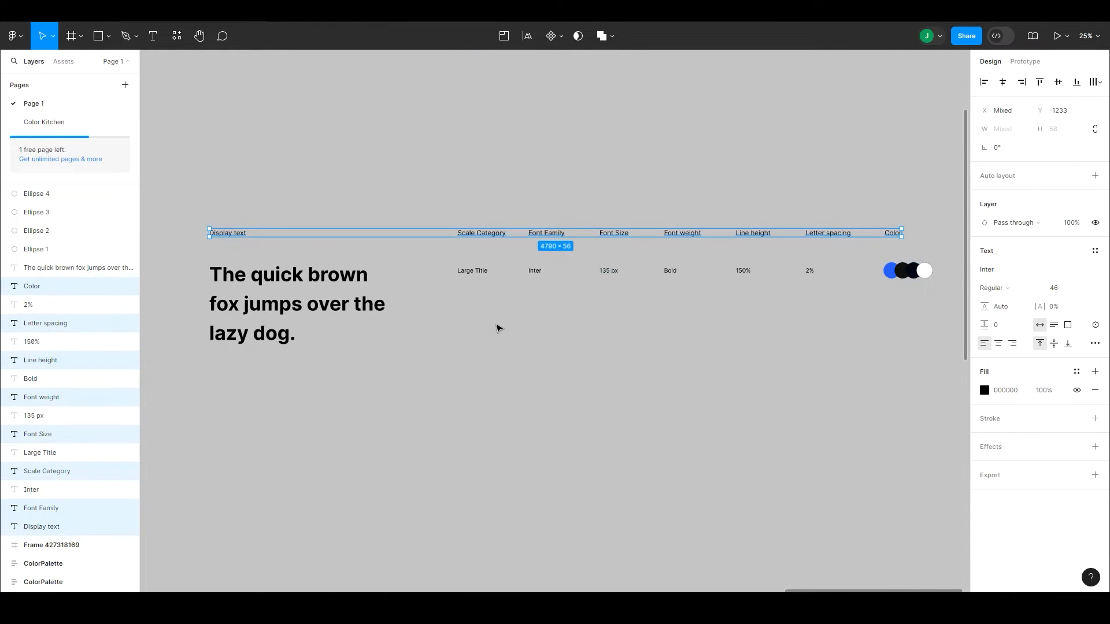
Step: Group the four overlapping color circles and select the whole Large Title row
left_click(462, 333)
left_click_drag(232, 376, 950, 249)
left_click_drag(949, 287, 875, 262)
key("ctrl+g")
left_click_drag(228, 379, 902, 266)
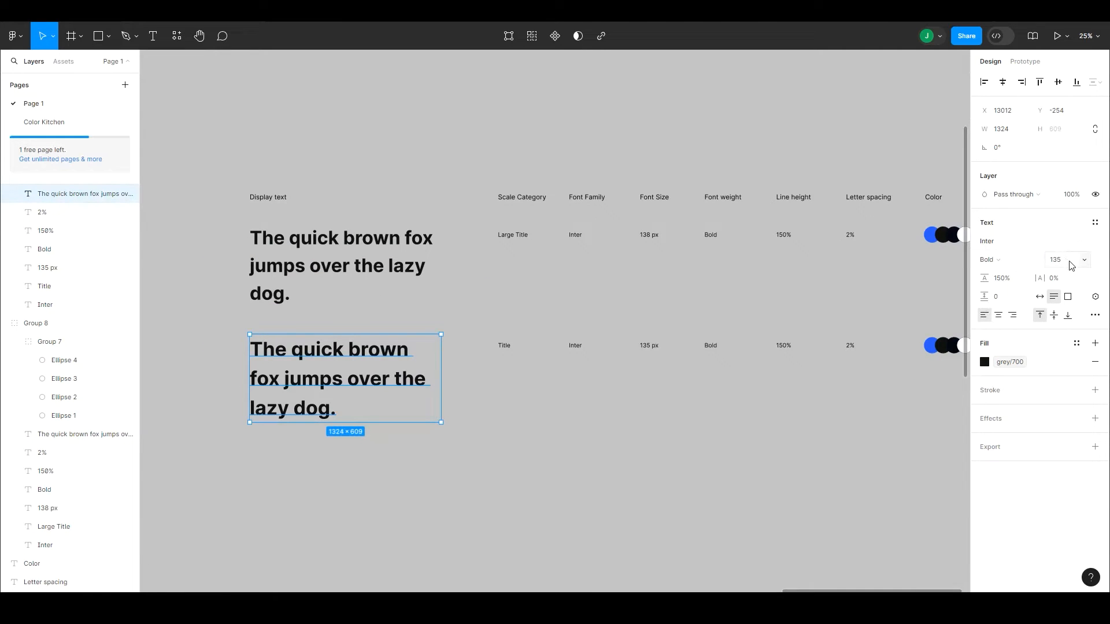
Step: Set the Title row's sample sentence to font size 96
left_click(1050, 259)
type("96")
key("Return")
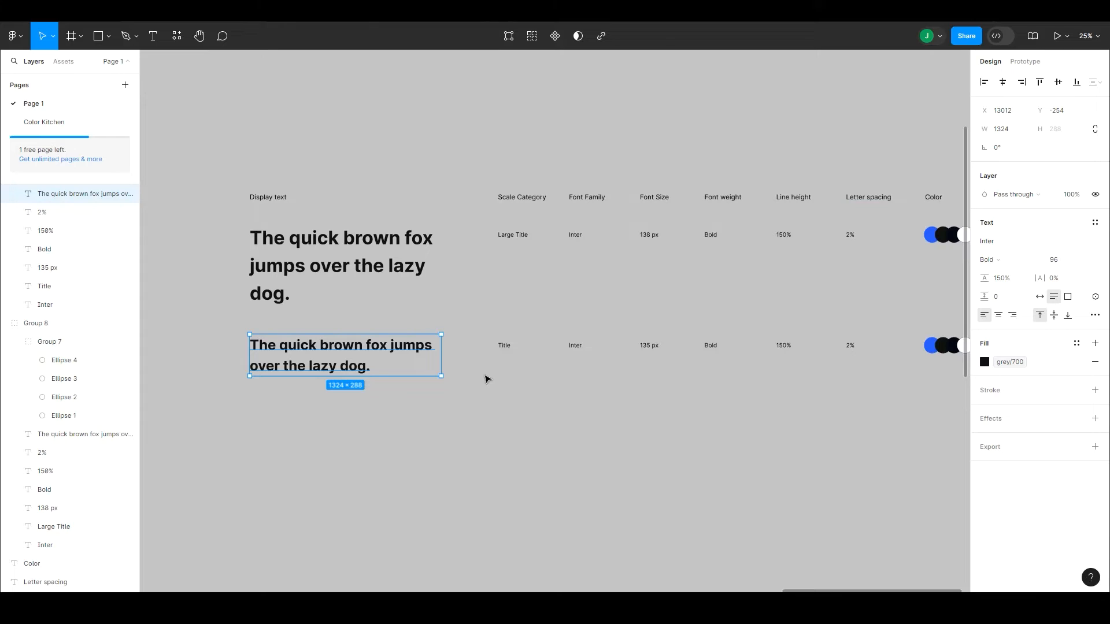
Step: Create a new text style named "Title" from the Title row's sample sentence
left_click(1095, 222)
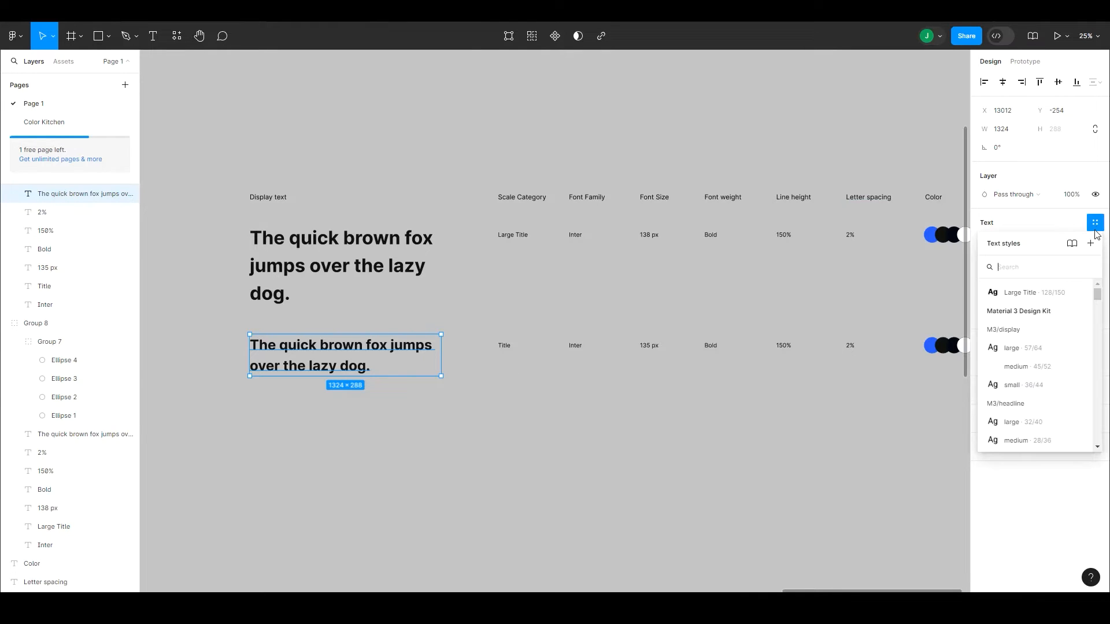
left_click(1091, 243)
type("Title")
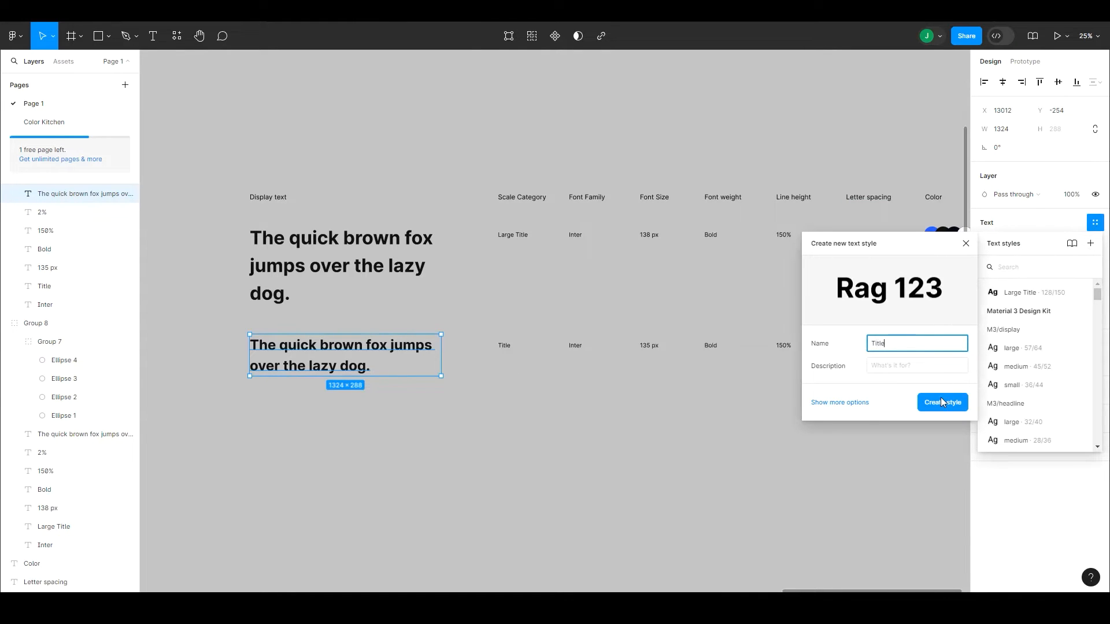
left_click(863, 403)
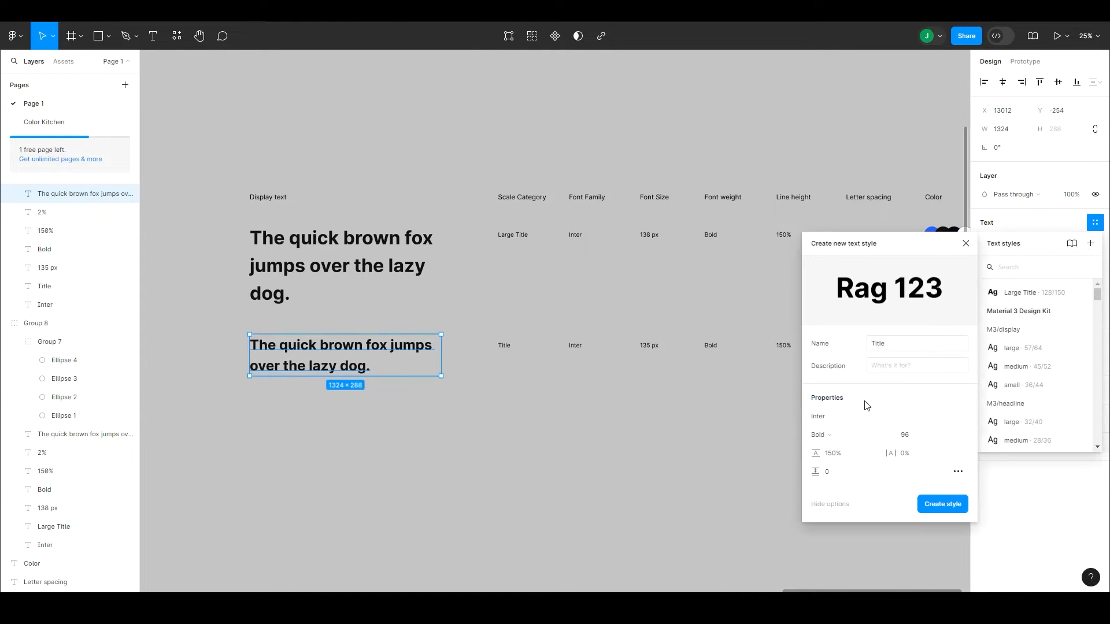
left_click(940, 509)
left_click(862, 471)
Step: Duplicate the grouped Title row directly below itself as a third row
left_click(792, 347)
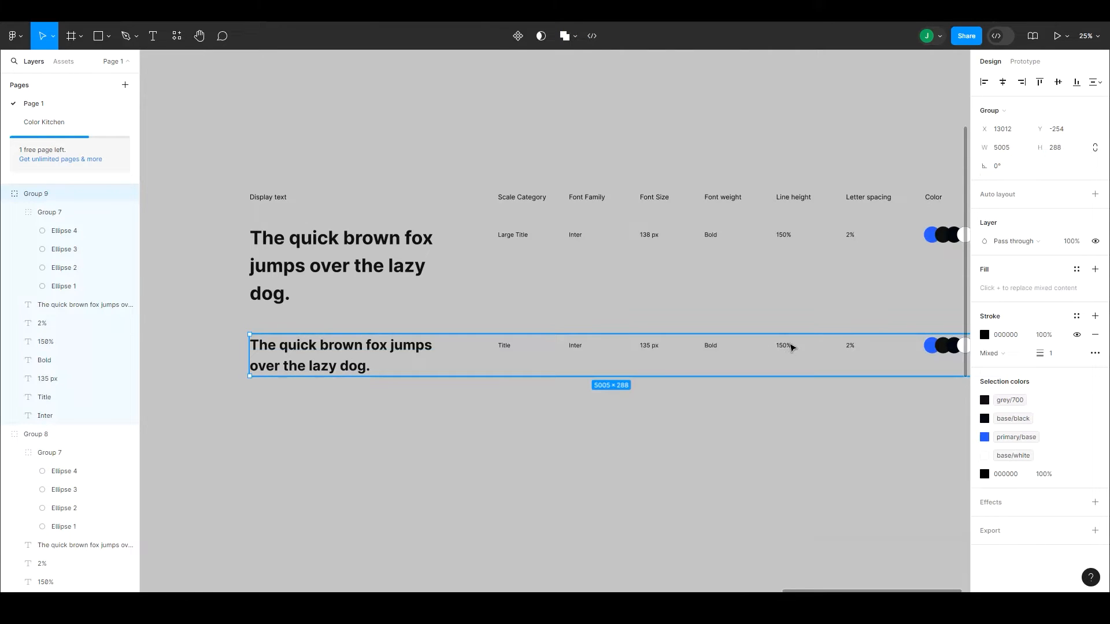
left_click_drag(711, 334, 709, 408, "alt")
scroll(606, 346, "down", 3)
left_click_drag(607, 345, 611, 387)
left_click_drag(656, 340, 658, 350)
Step: Change the font size value in the first Title row to "96 px"
double_click(658, 279)
double_click(658, 278)
type("96 px")
key("Escape")
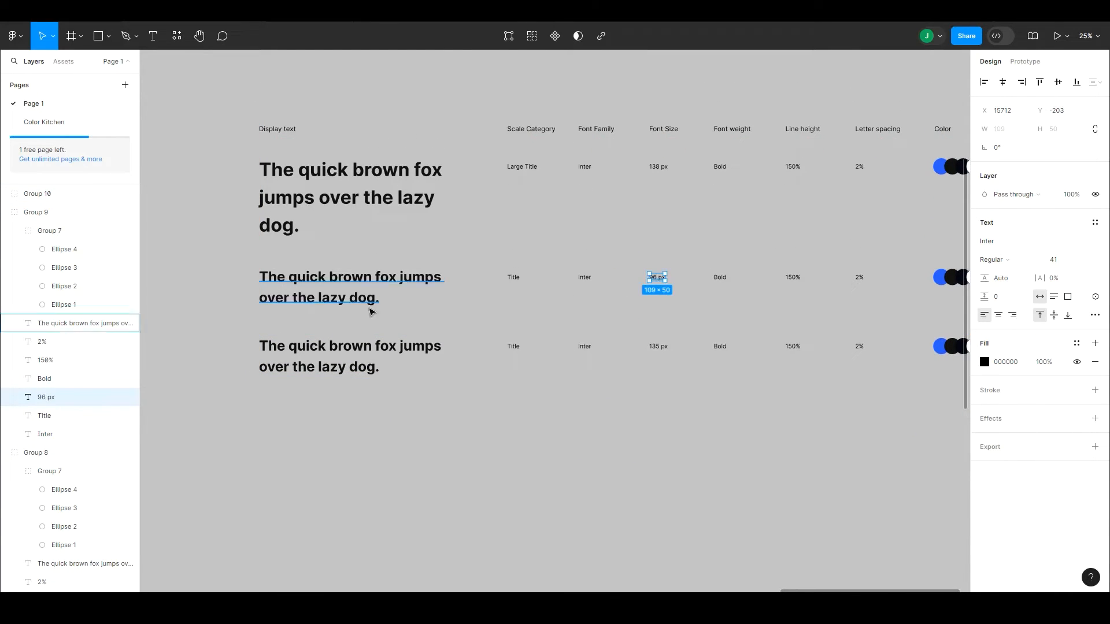
Step: Set the letter spacing of the third row's "2%" label to 1%
left_click(399, 349)
double_click(859, 346)
left_click(1053, 278)
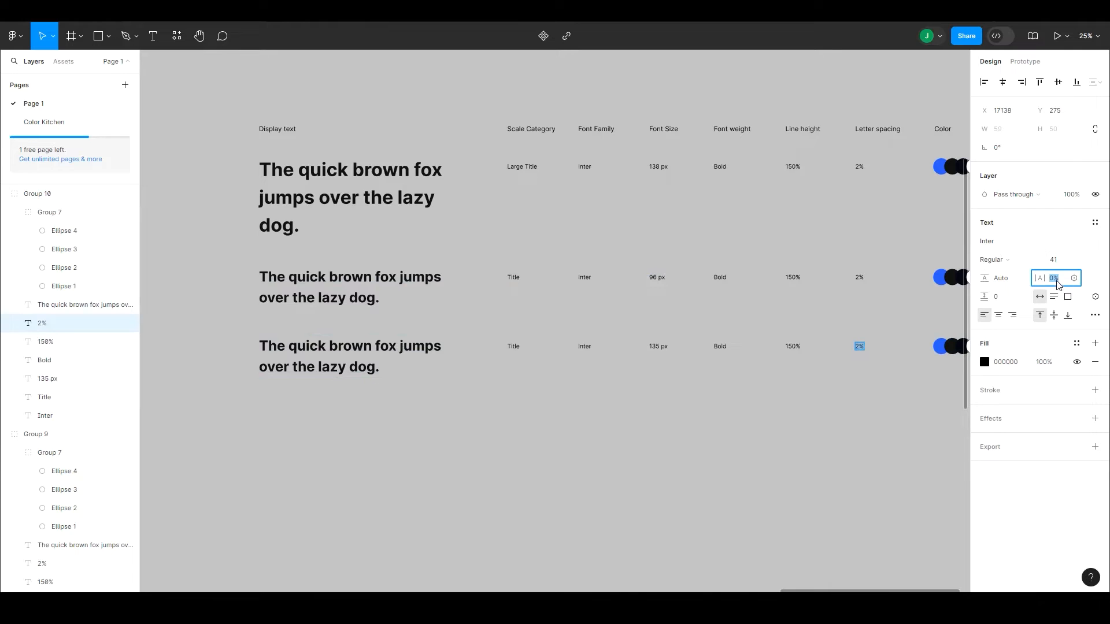
type("1")
key("Return")
Step: Edit the Large Title text style to use 2% letter spacing
left_click(347, 356)
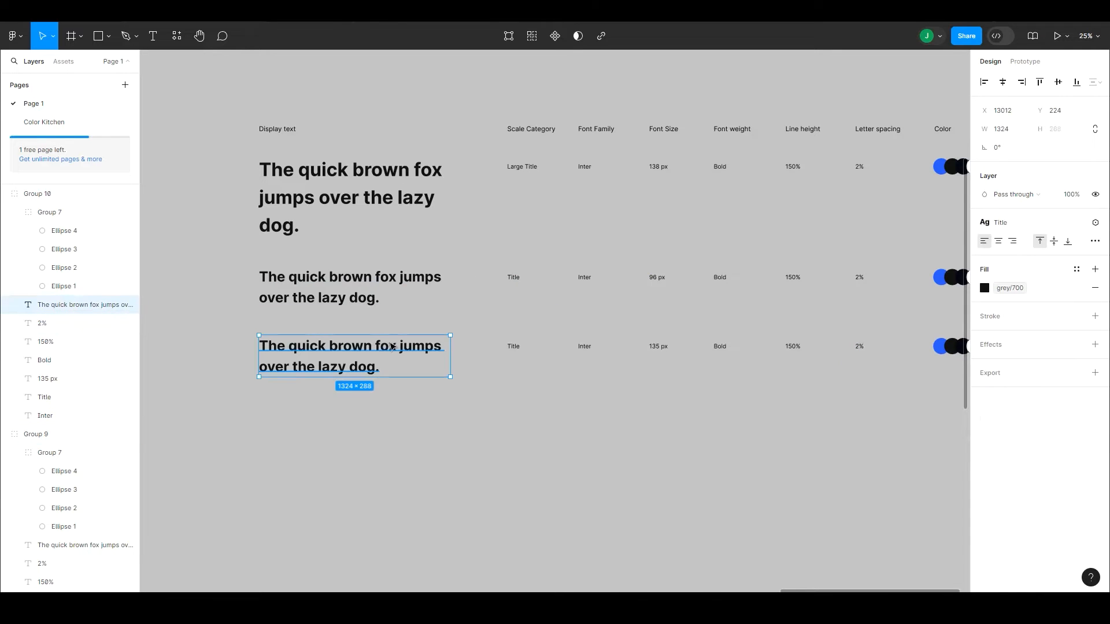
left_click(1055, 260)
left_click(351, 282)
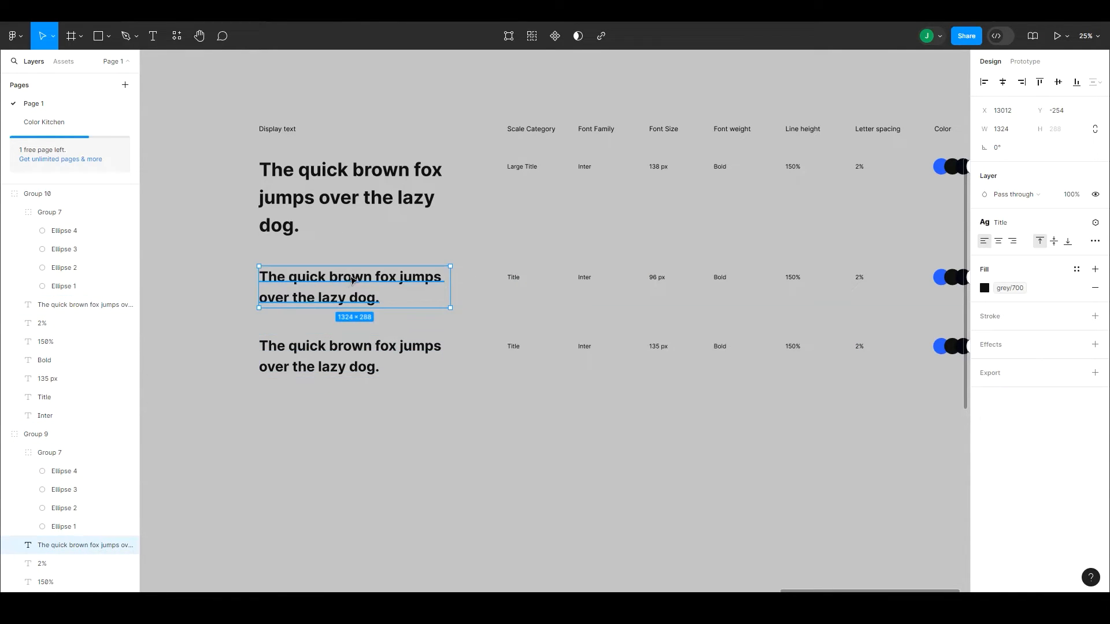
left_click(1038, 227)
left_click(1039, 229)
left_click(1035, 228)
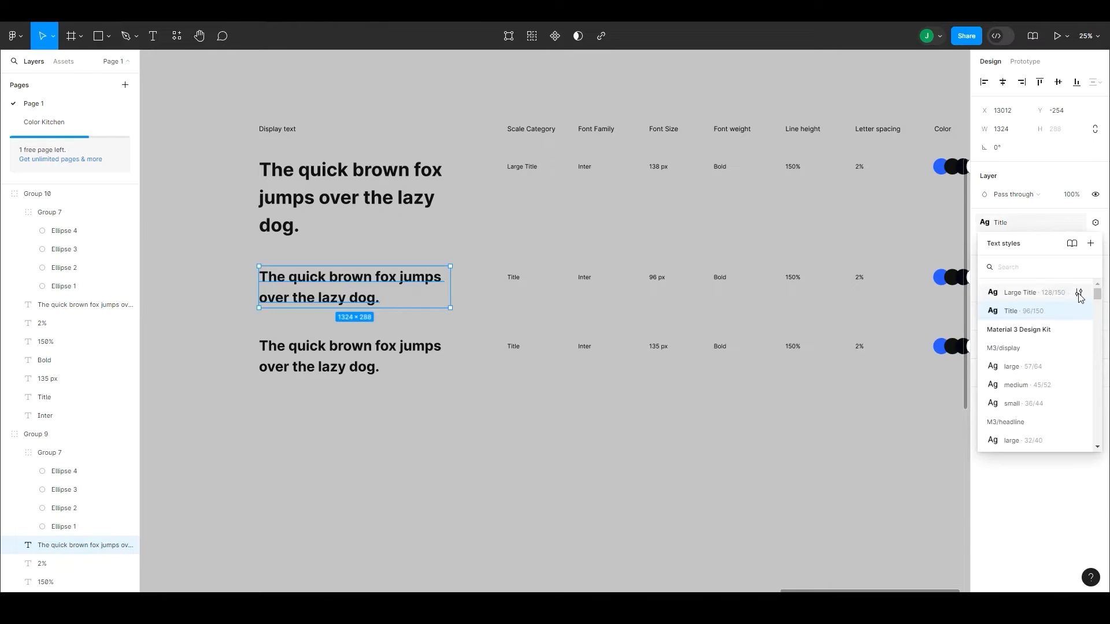
left_click(1080, 292)
left_click(912, 507)
type("2")
key("Return")
left_click(965, 295)
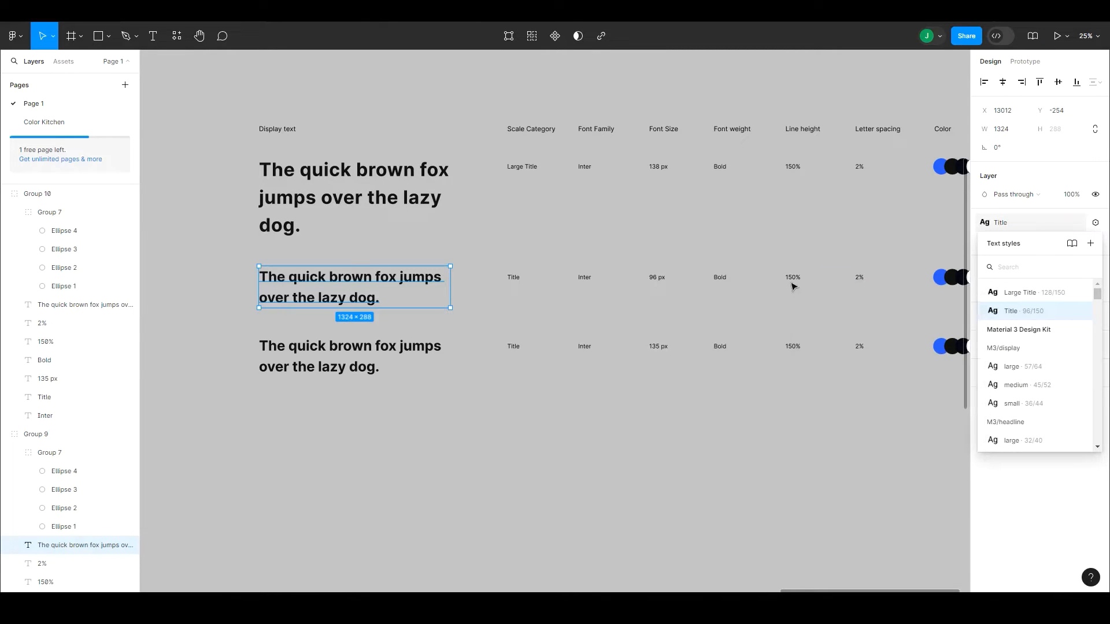
Step: Edit the Title text style to use 2% letter spacing
left_click(480, 258)
left_click(437, 280, "ctrl")
left_click(1077, 223)
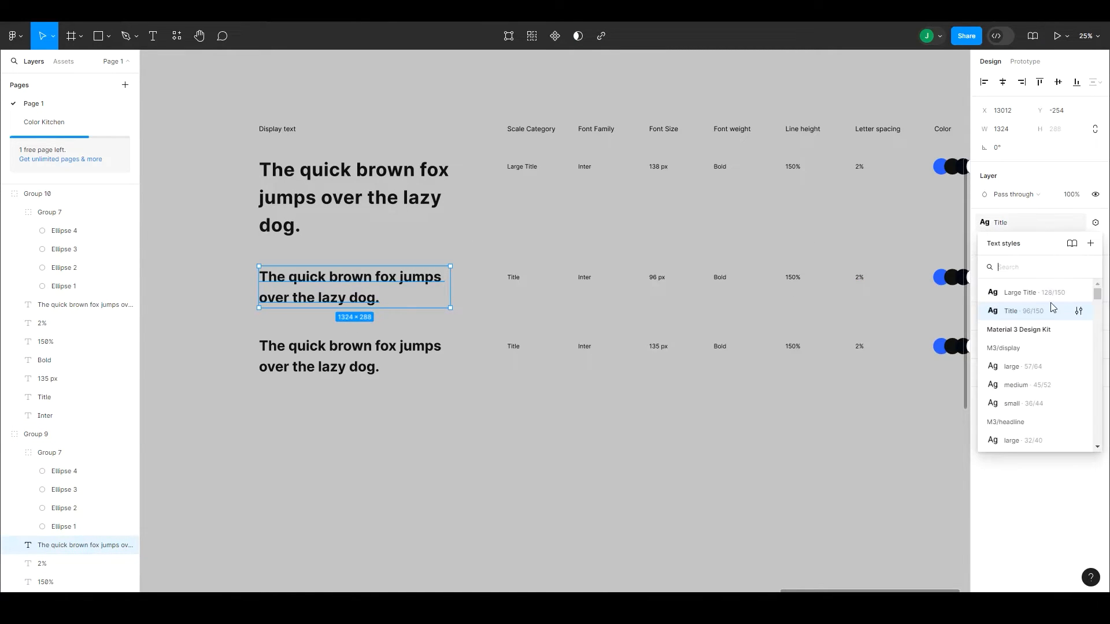
left_click(1080, 311)
left_click(912, 523)
type("2")
key("Return")
Step: Set the font size of the third row's sample sentence to 72
left_click(418, 354, "ctrl")
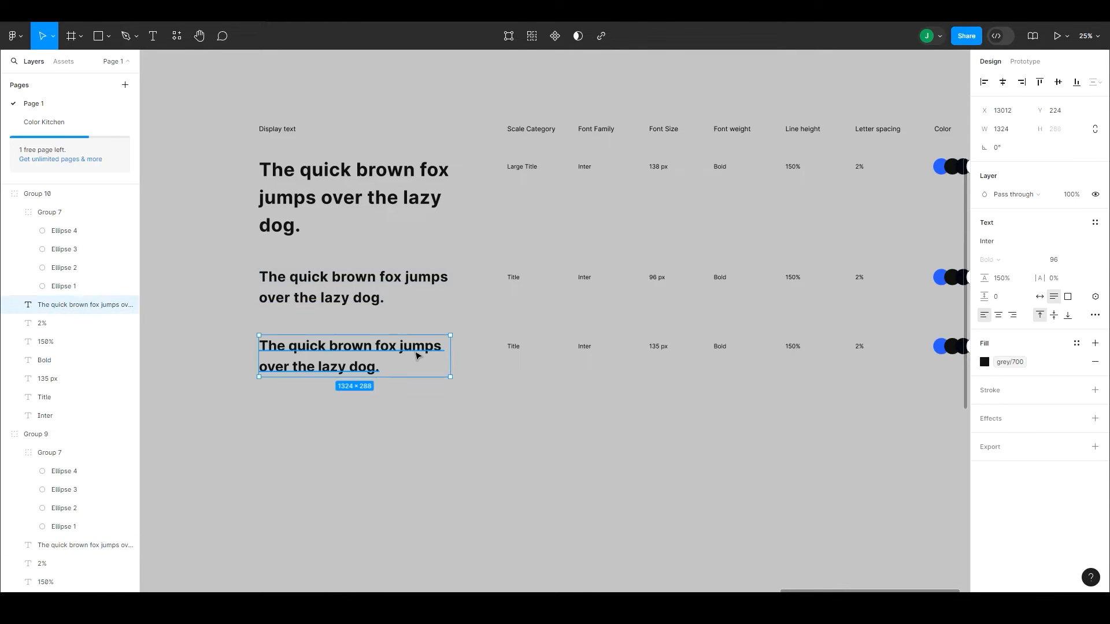
left_click(1057, 261)
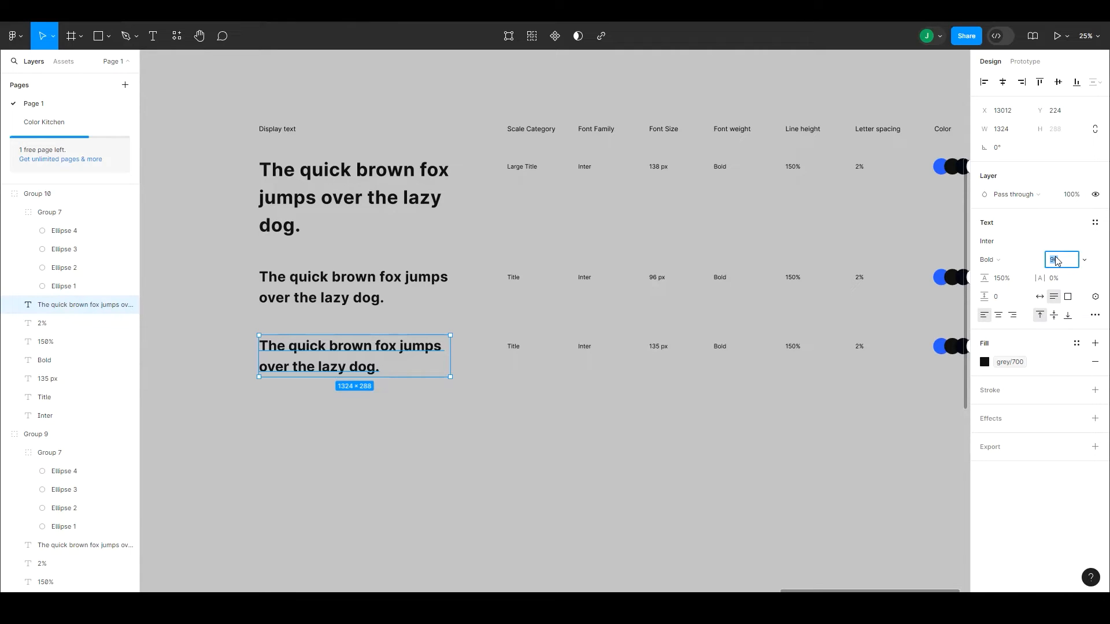
key("Escape")
left_click(1057, 260)
type("0")
key("Return")
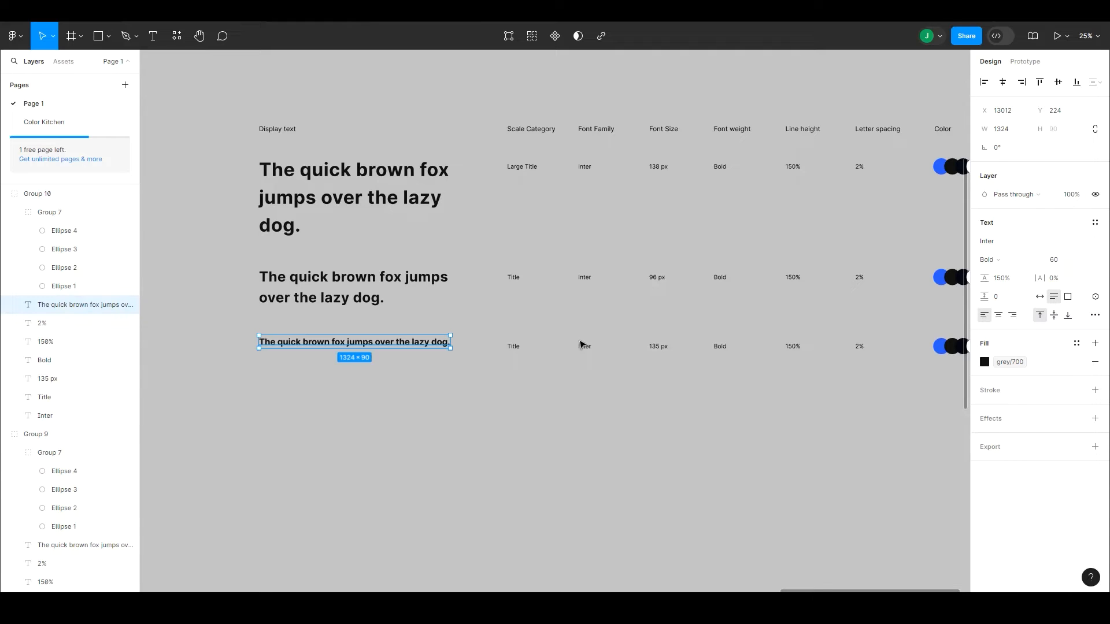
left_click(1064, 261)
key("Return")
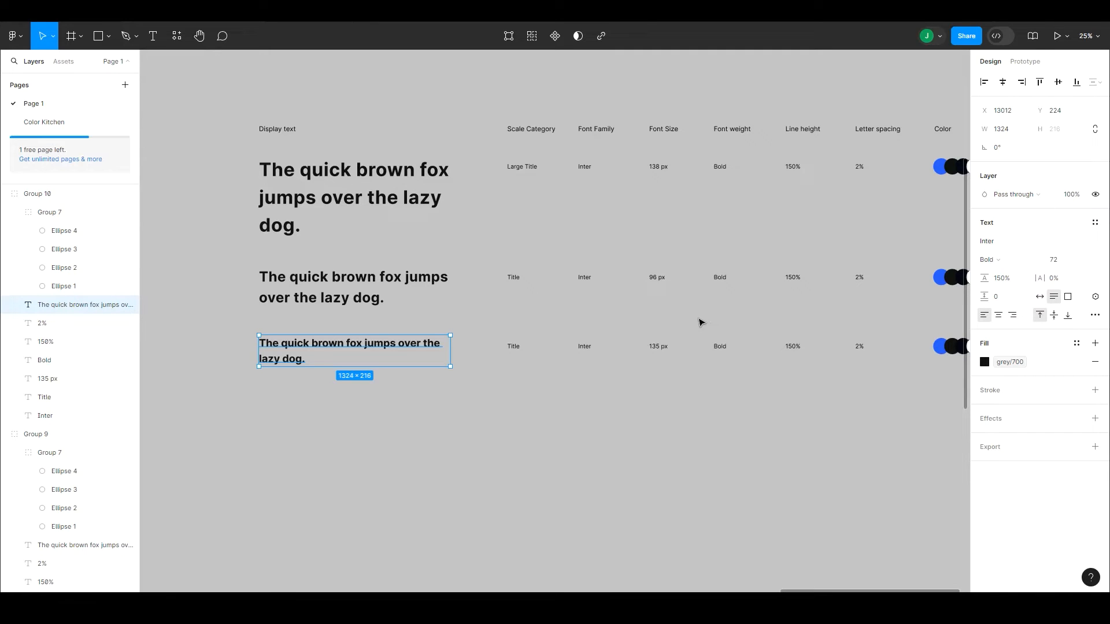
Step: Change the third row's scale category label to "H1"
left_click(513, 346)
double_click(514, 347)
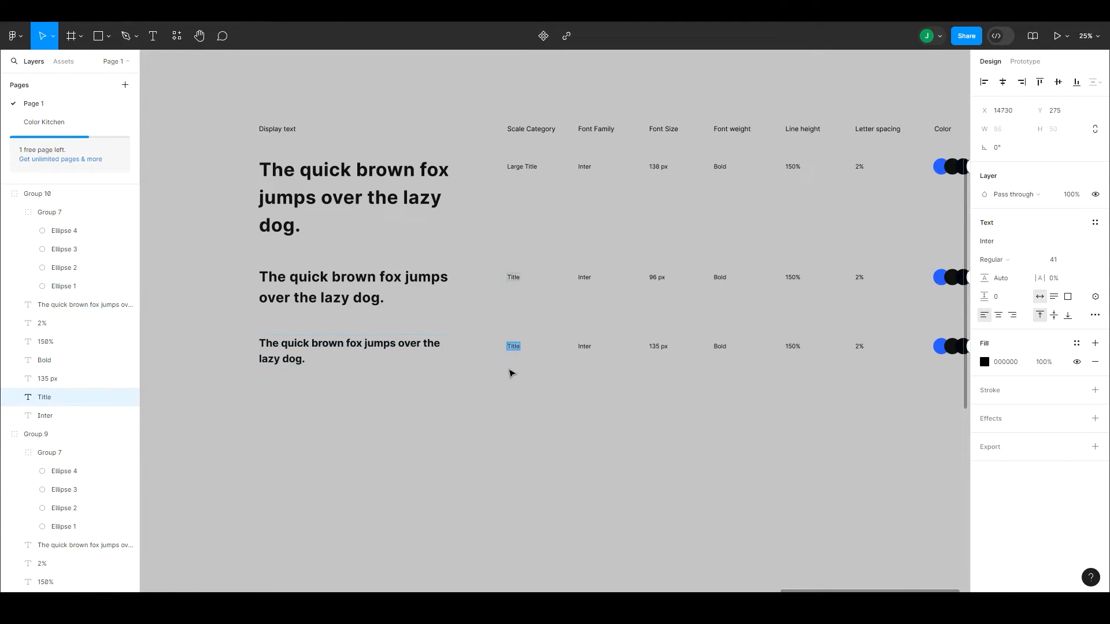
type("H1")
key("Escape")
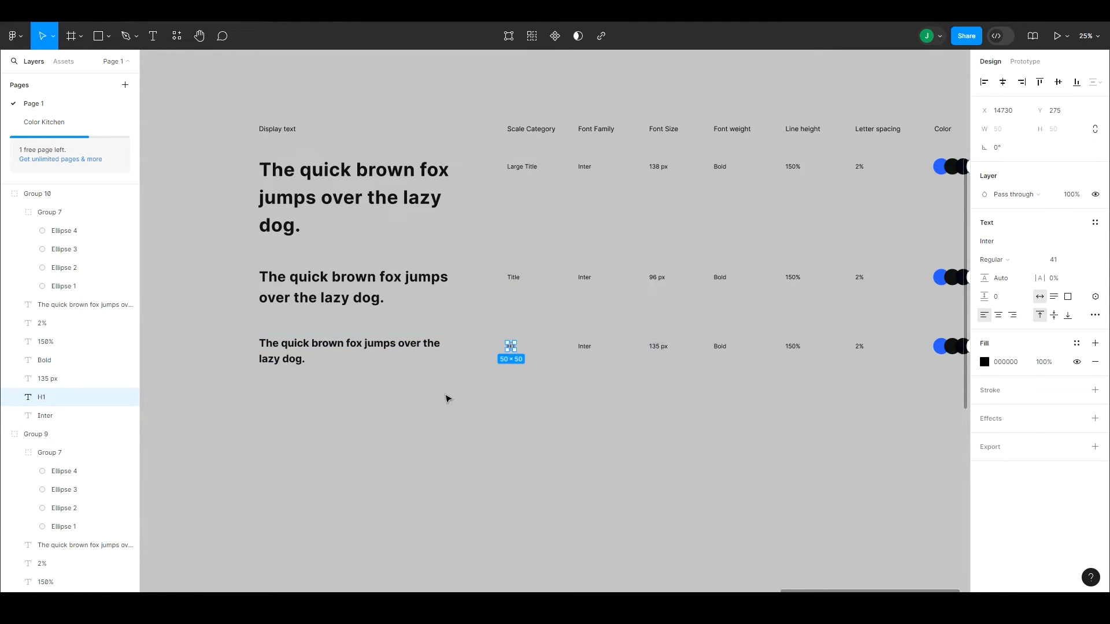
Step: Change the font size value in the H1 row to "72 px"
left_click(659, 347)
double_click(658, 347)
type("72")
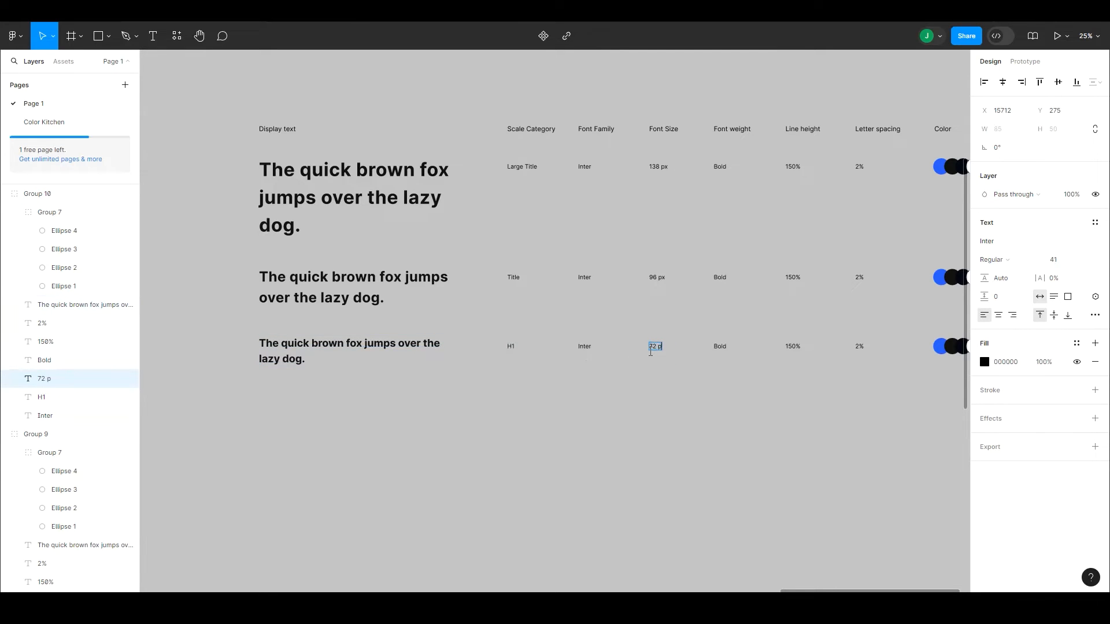
left_click(669, 399)
left_click(610, 378)
double_click(405, 199)
left_click(694, 417)
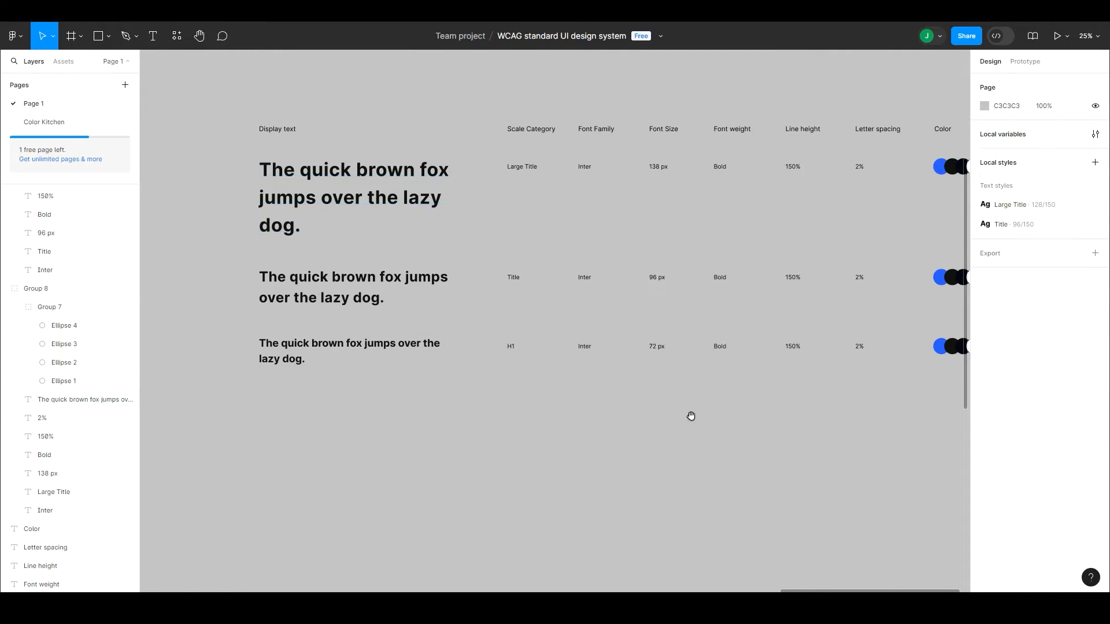
Step: Set the H1 row's sample sentence to 120% line height and change its line height value to "120%"
left_click_drag(695, 420, 649, 419)
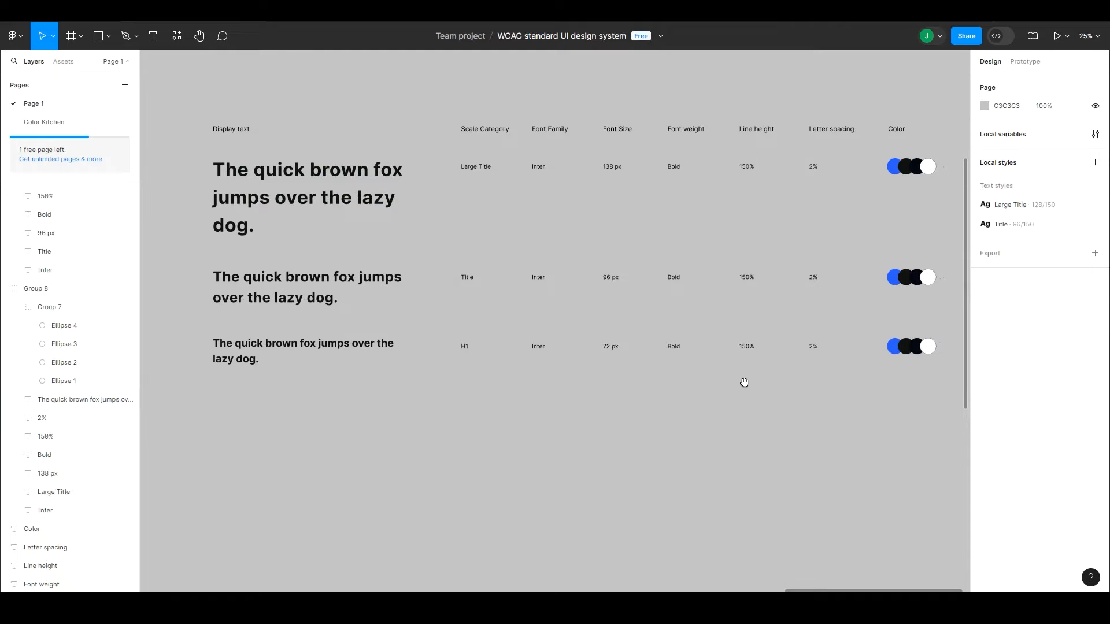
scroll(723, 377, "left", 1)
double_click(404, 347)
left_click(1001, 278)
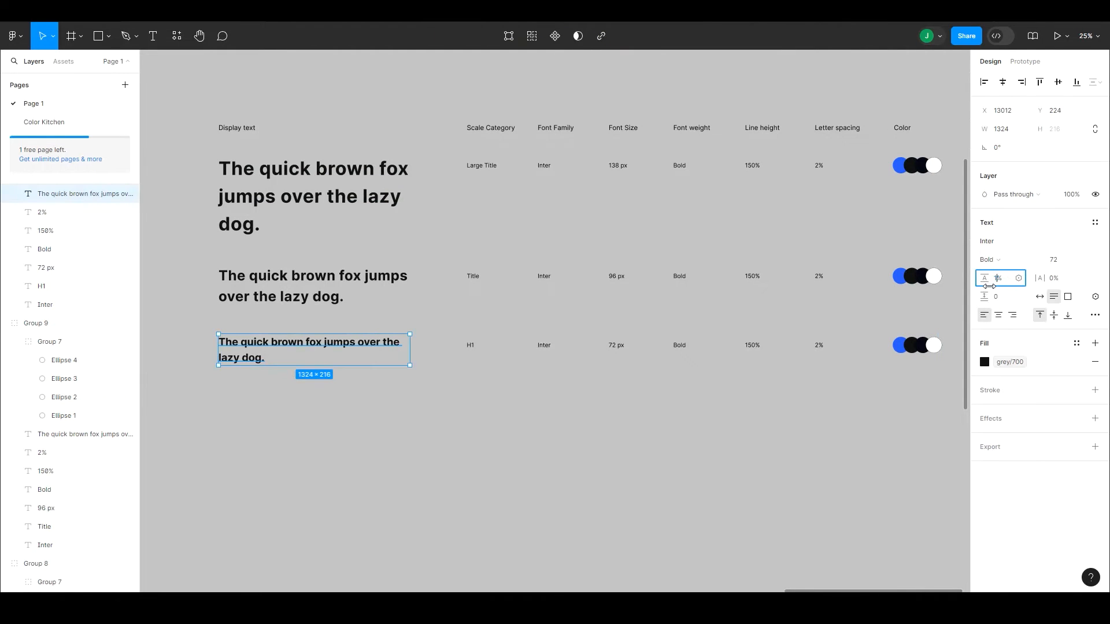
key("Return")
double_click(752, 346)
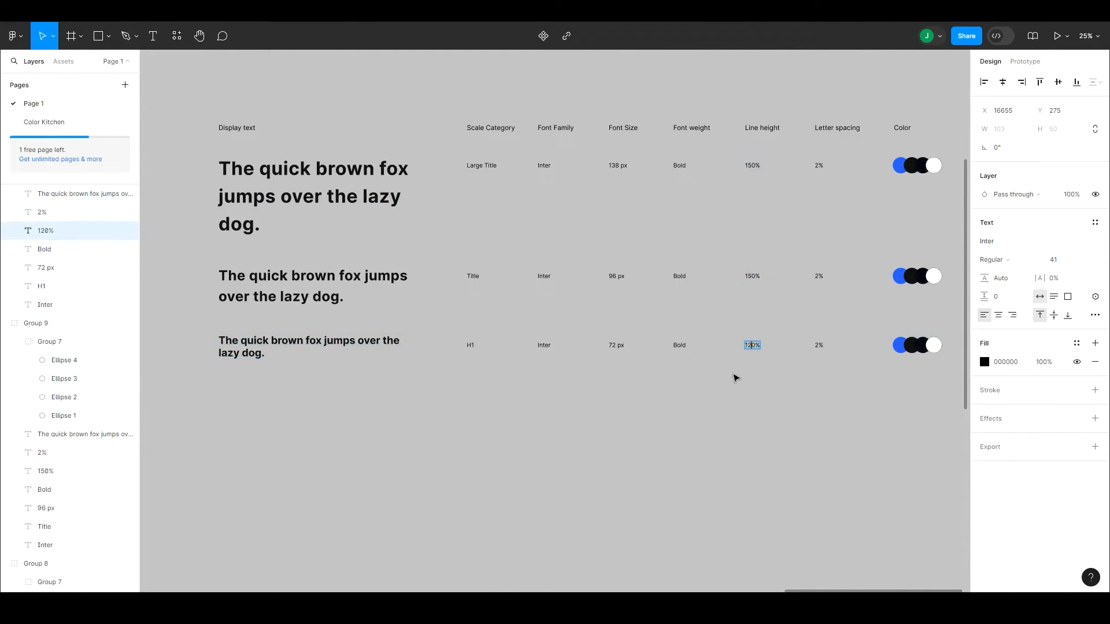
Step: Change the letter spacing value in the H1 row to "Normal"
double_click(818, 345)
type("N")
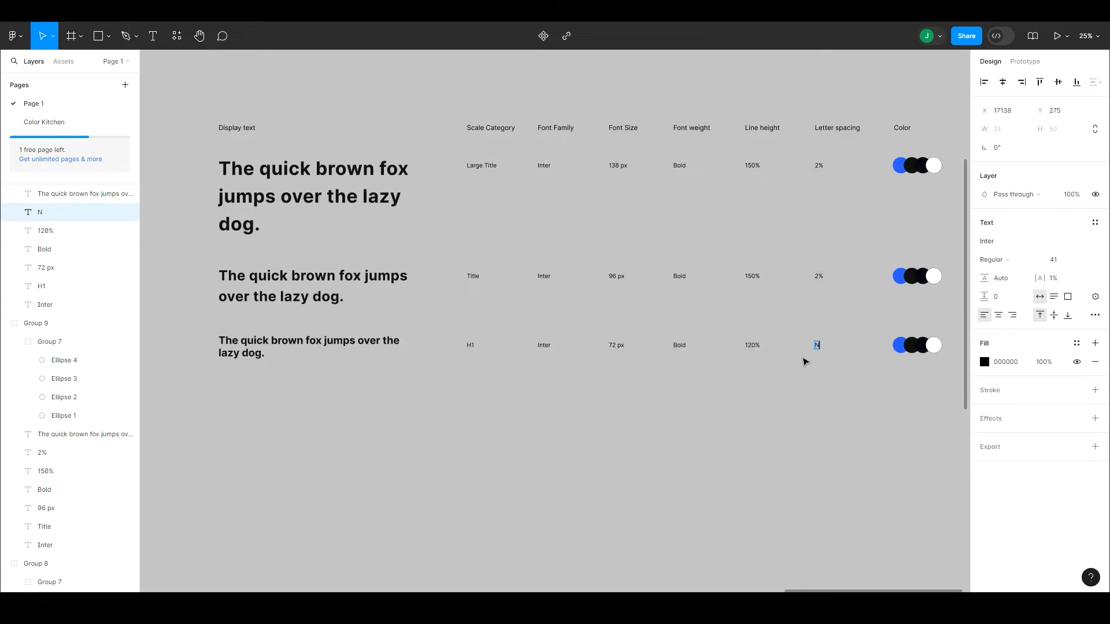
type("ormnal")
key("ctrl+a")
type("Normal")
left_click(805, 431)
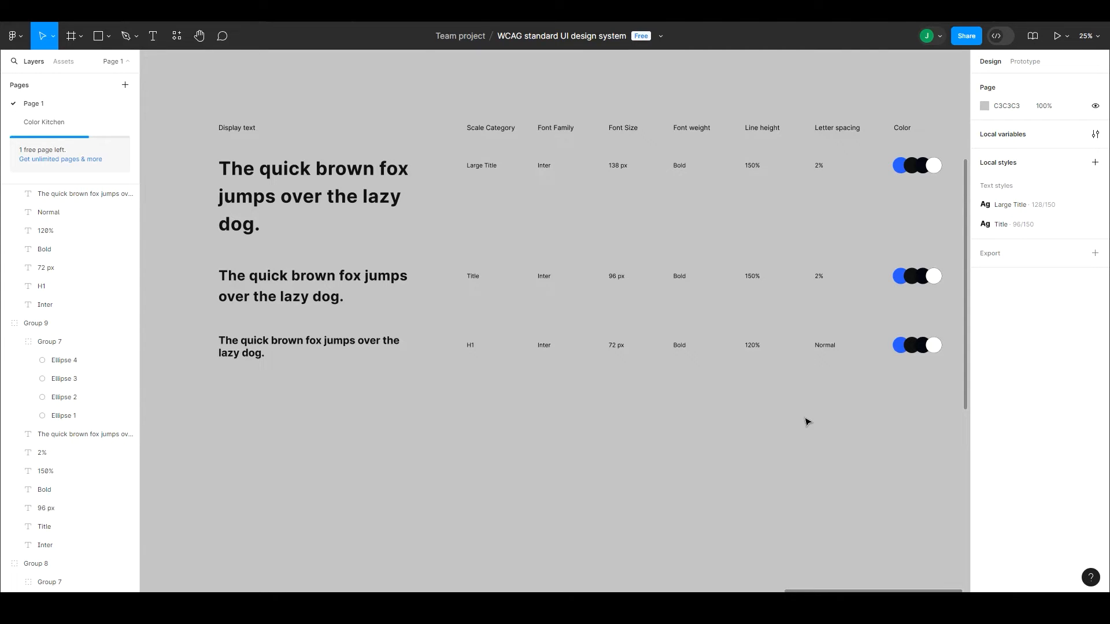
Step: Duplicate the H1 row directly below it and create a text style named "Heading 1" from the original row's sample sentence
left_click(399, 348)
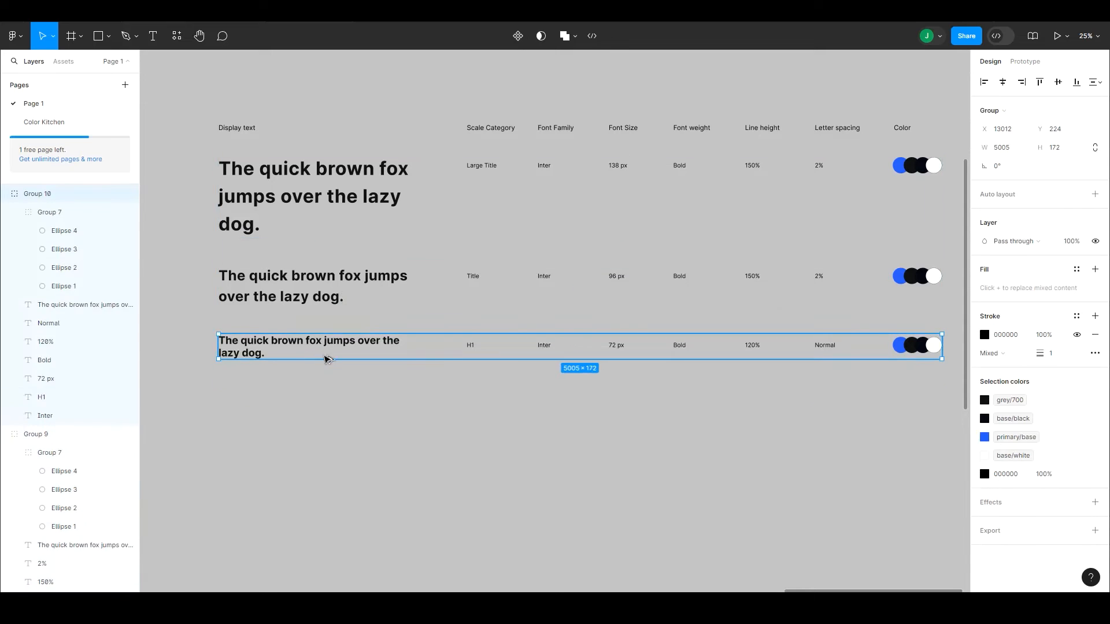
left_click_drag(327, 358, 318, 405)
double_click(340, 349)
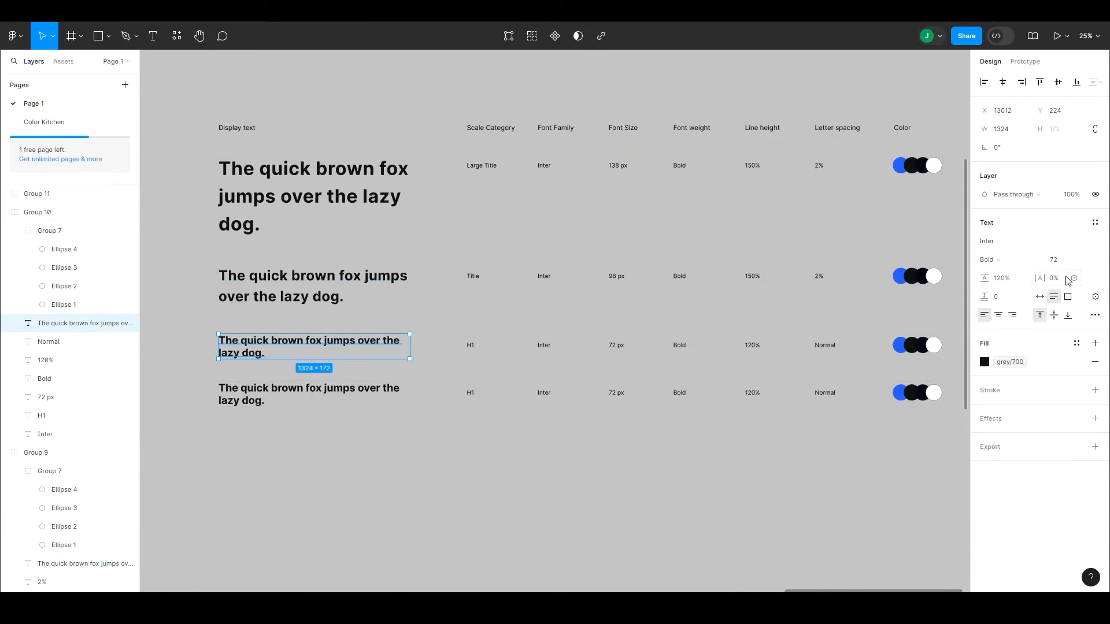
left_click(1094, 223)
left_click(1090, 243)
type("Heading 1")
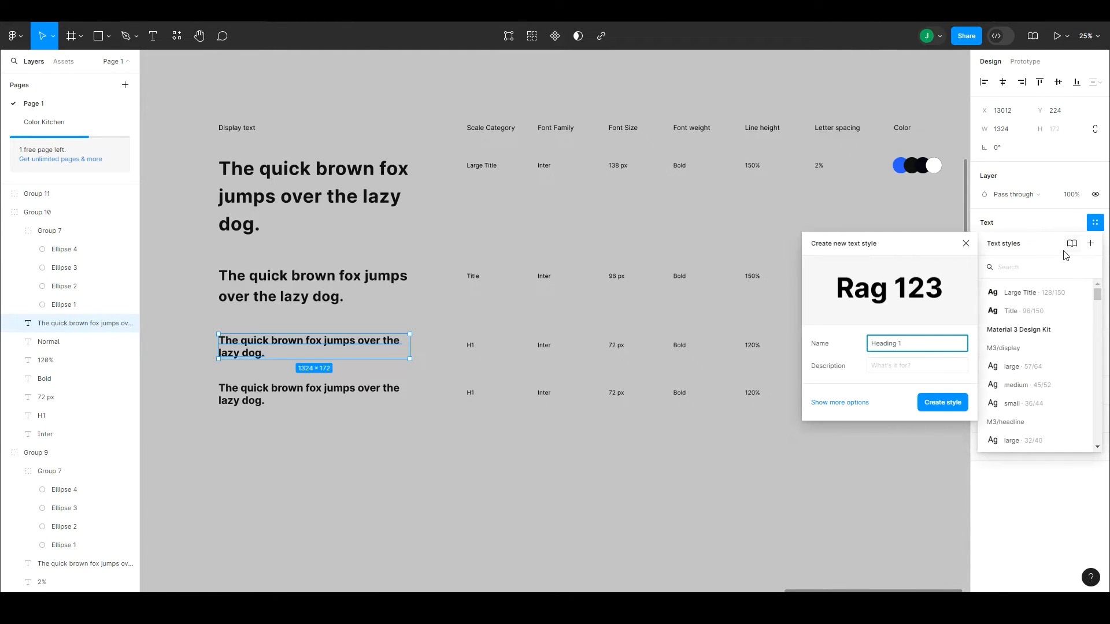
left_click(940, 404)
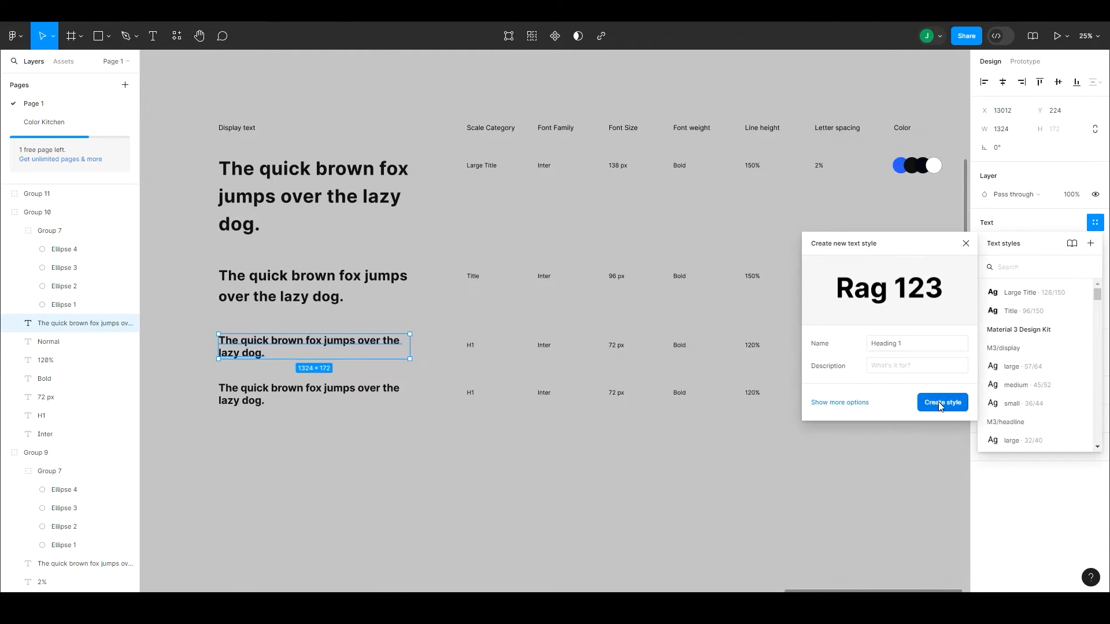
left_click(858, 459)
Step: Add another copy of the H1 row at the table's end and change the middle heading row's category to "H2"
left_click_drag(937, 322, 700, 298)
left_click_drag(318, 208, 618, 217)
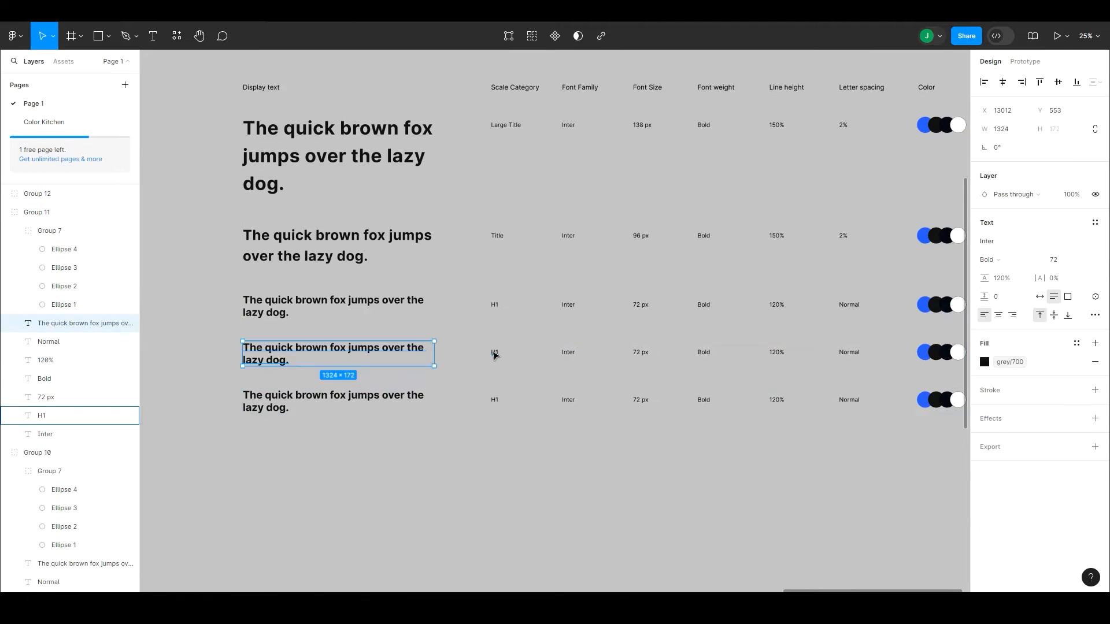
left_click(495, 353)
left_click(484, 426)
scroll(460, 468, "up", 1)
scroll(461, 469, "right", 1)
Step: Try to set the font size of the H2 row's sample sentence to 64
left_click(313, 370)
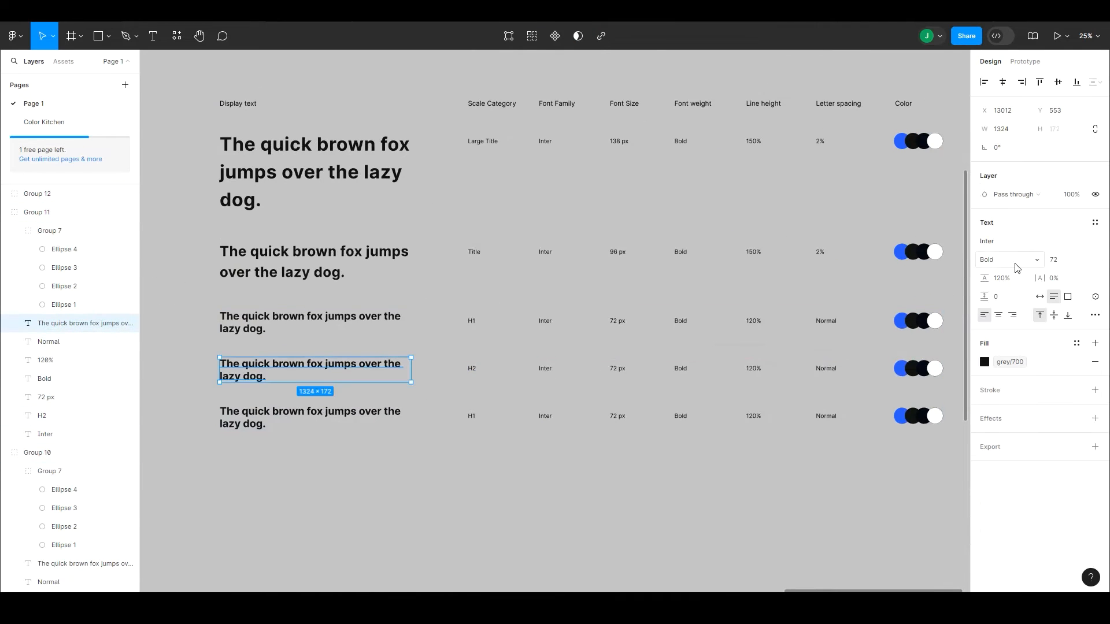
left_click(1062, 261)
key("Escape")
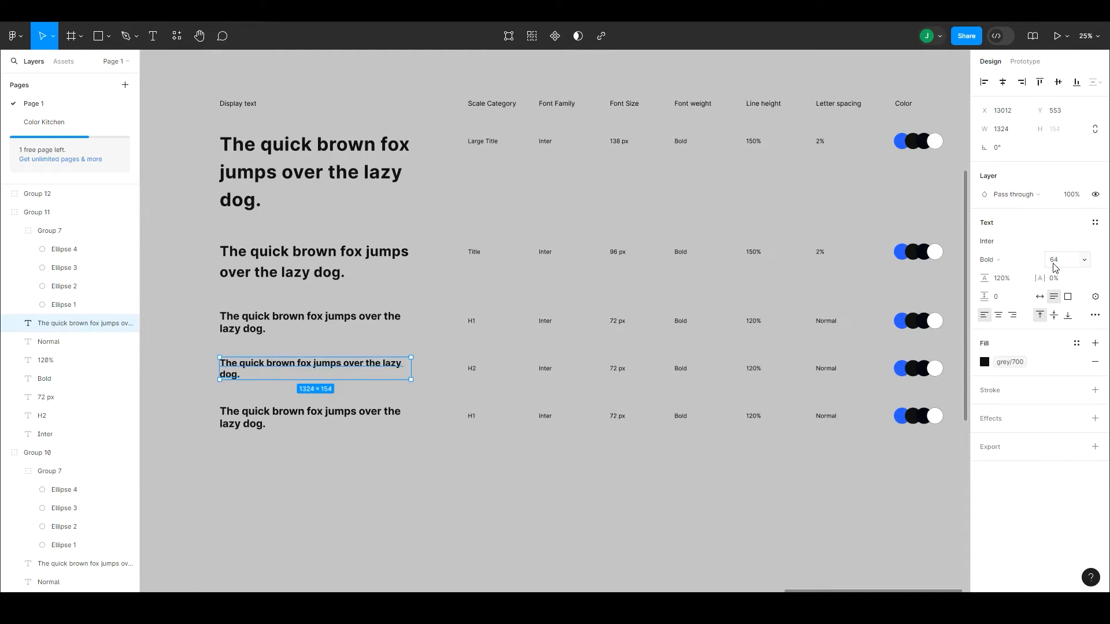
Step: Set the last row's sample sentence to font size 64 and change that row's scale category to "H3"
left_click(391, 416)
left_click(1053, 260)
type("64")
key("Return")
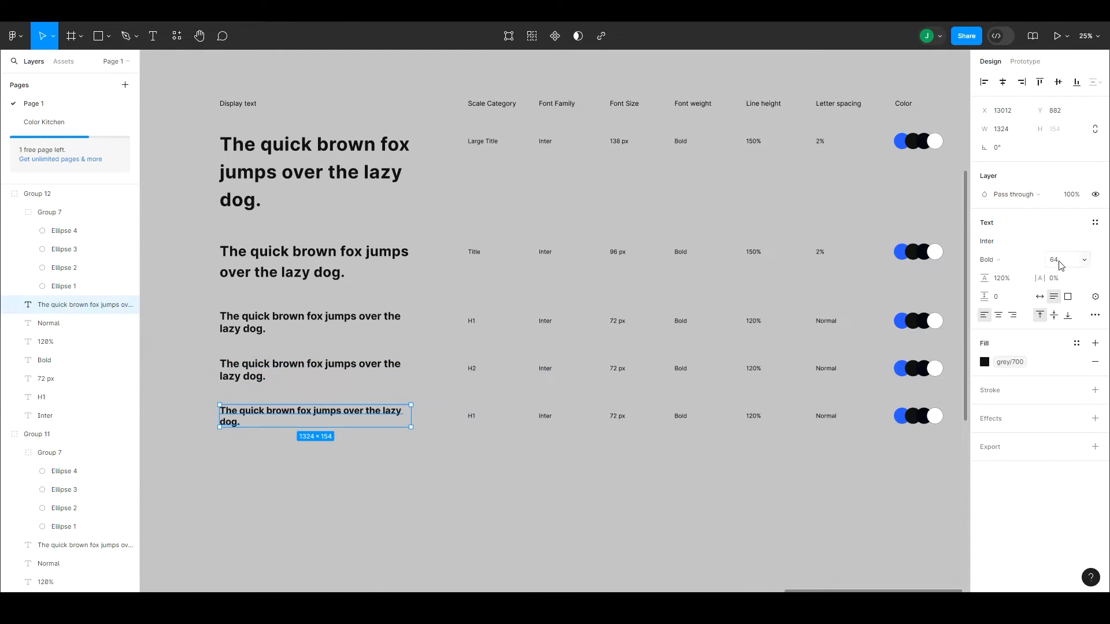
double_click(472, 417)
left_click(465, 427)
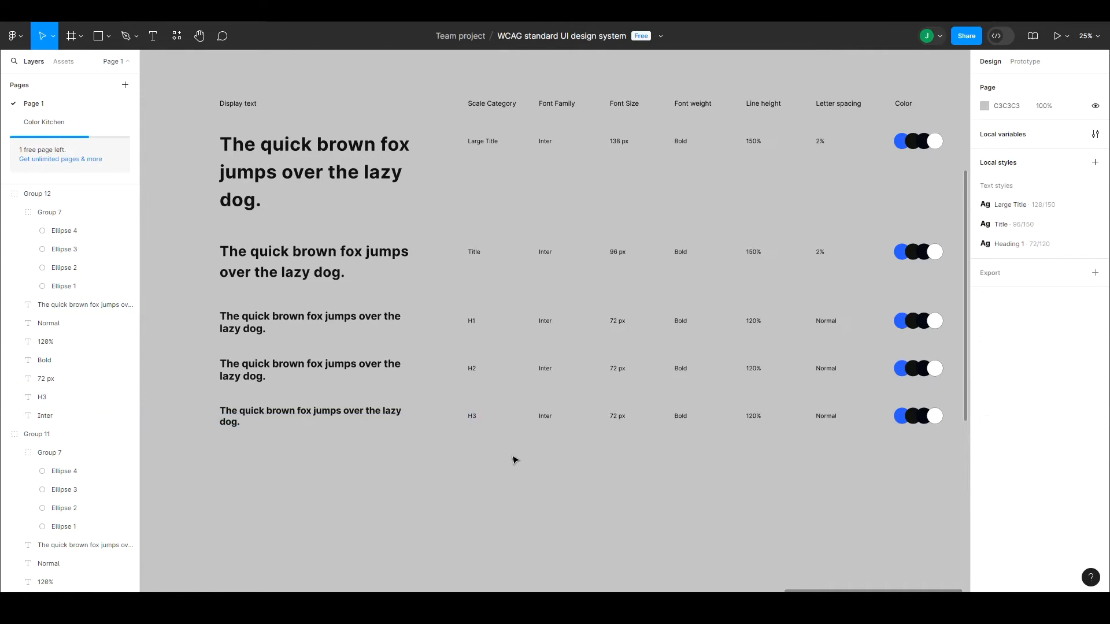
double_click(754, 416)
left_click(761, 444)
left_click(366, 419)
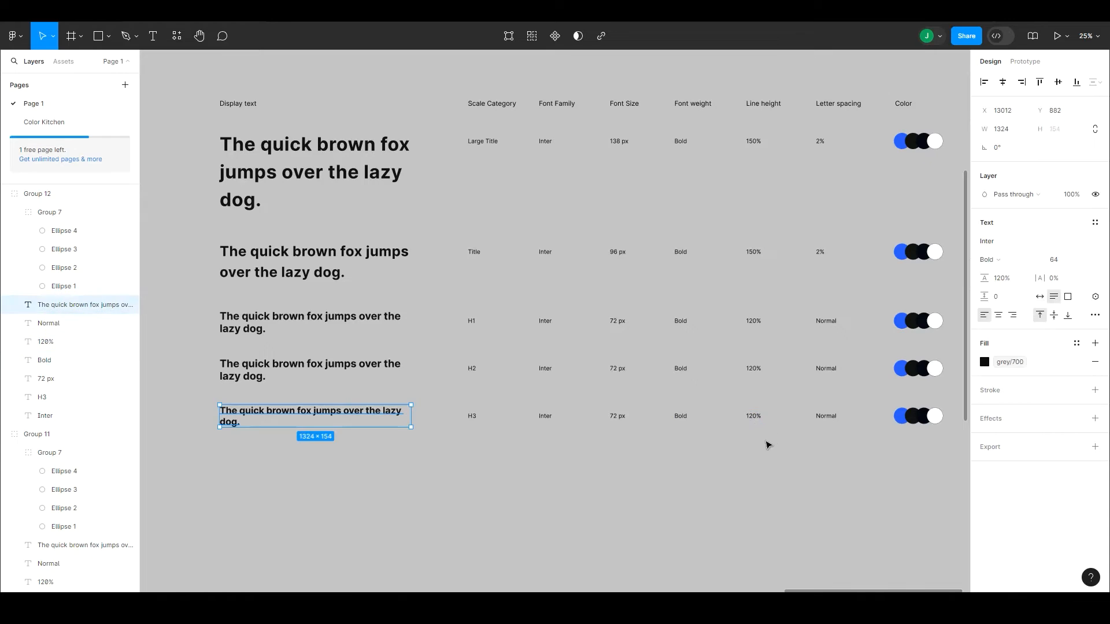
left_click(755, 419)
left_click(826, 417)
left_click(826, 470)
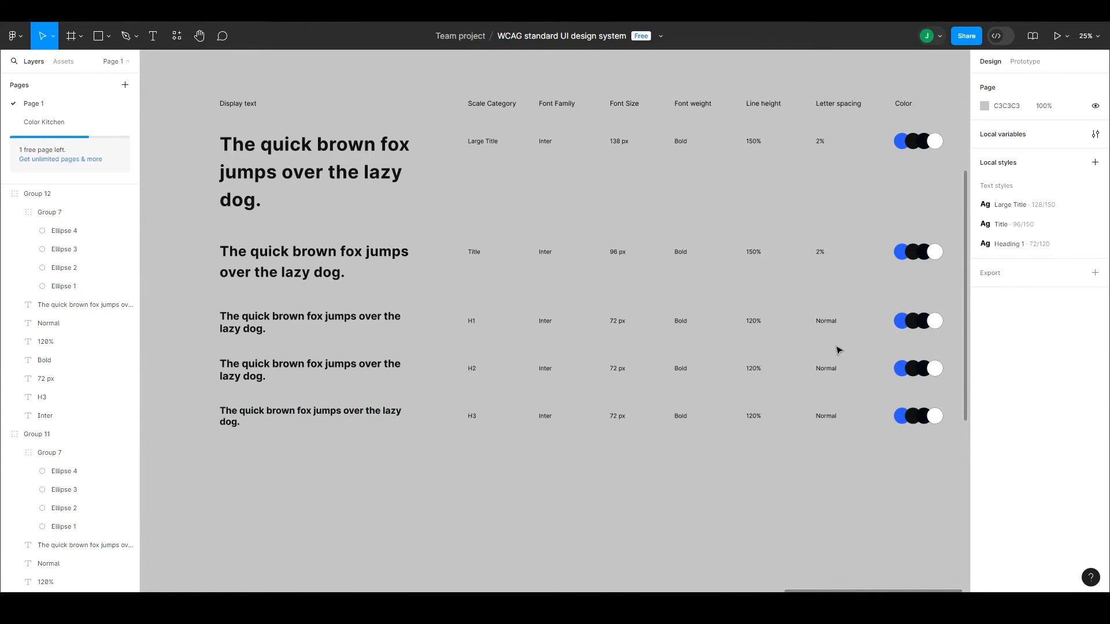
left_click(349, 414)
left_click(1095, 221)
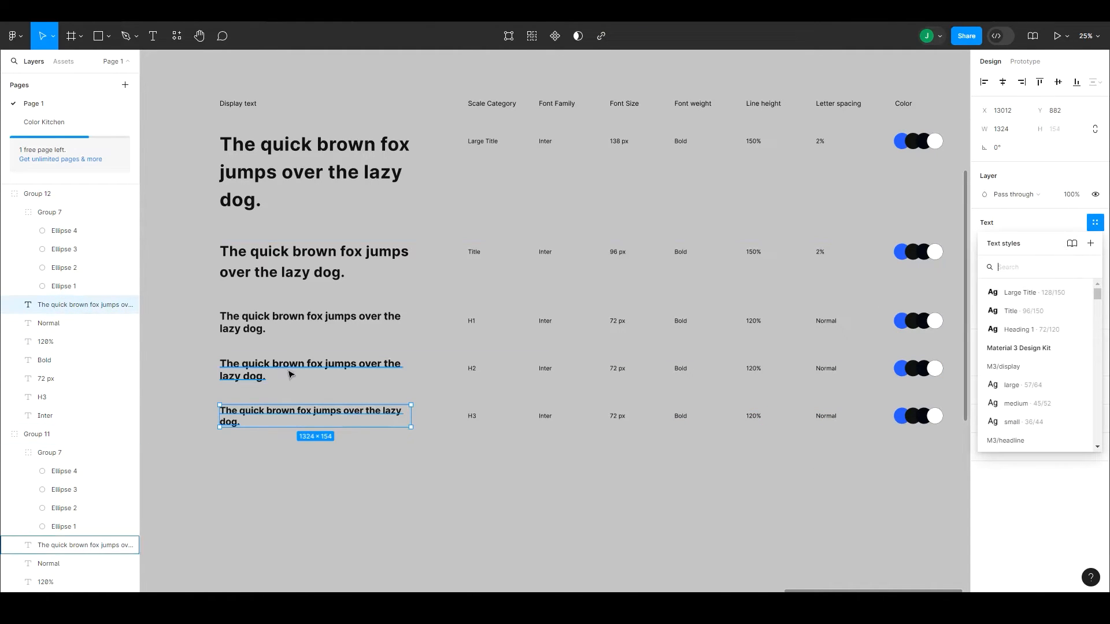
Step: Create a text style named "Heading 2" from the H2 row's sample sentence
left_click(289, 374)
left_click(1095, 223)
left_click(1091, 244)
type("Heading")
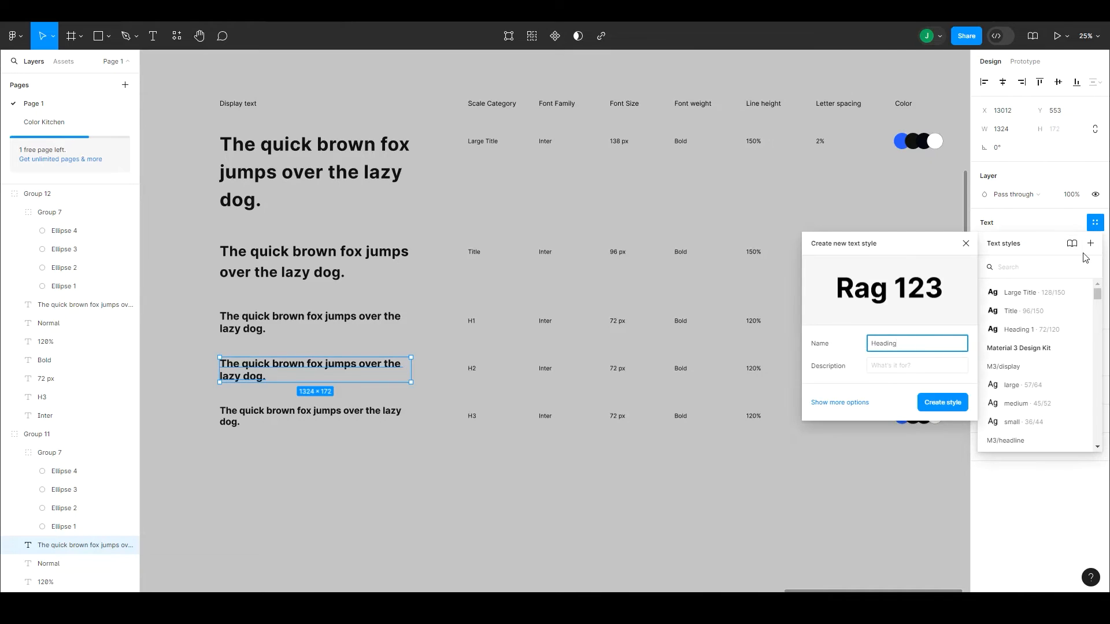
type(" 2")
key("Return")
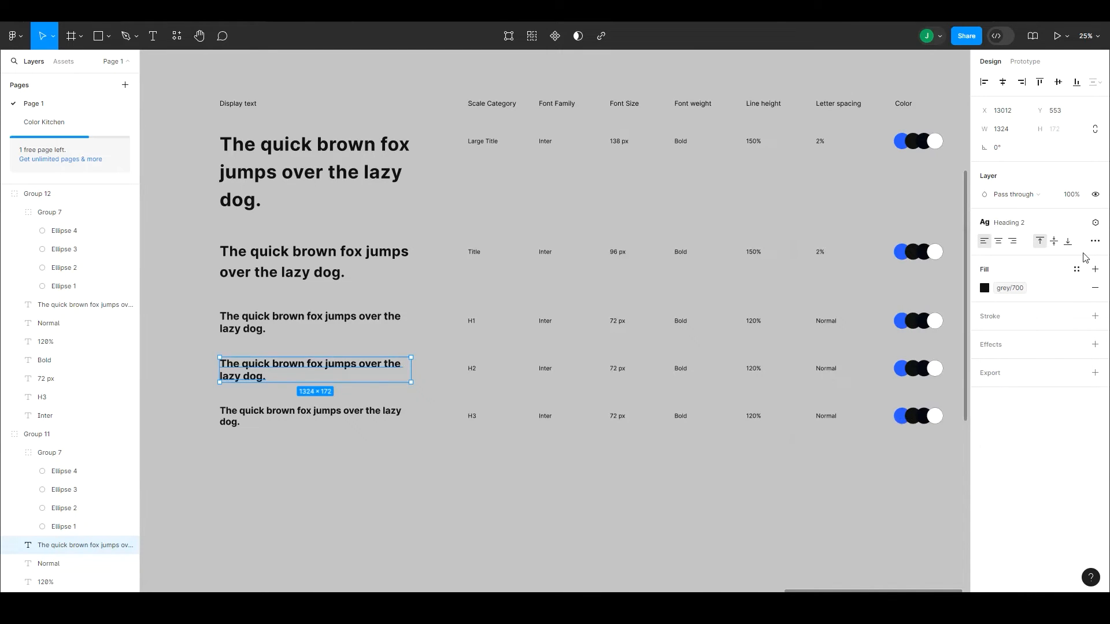
Step: Create a text style named "Heading 3" from the H3 row's sample sentence
left_click(317, 416)
left_click(1096, 223)
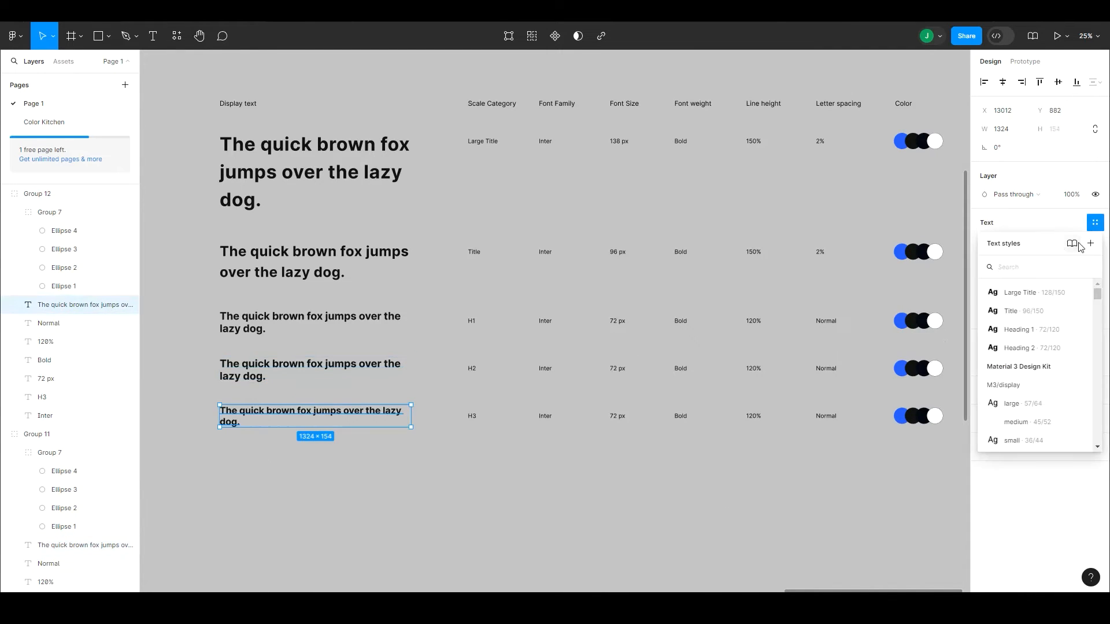
left_click(1090, 244)
type("Heading 3")
key("Return")
left_click(722, 476)
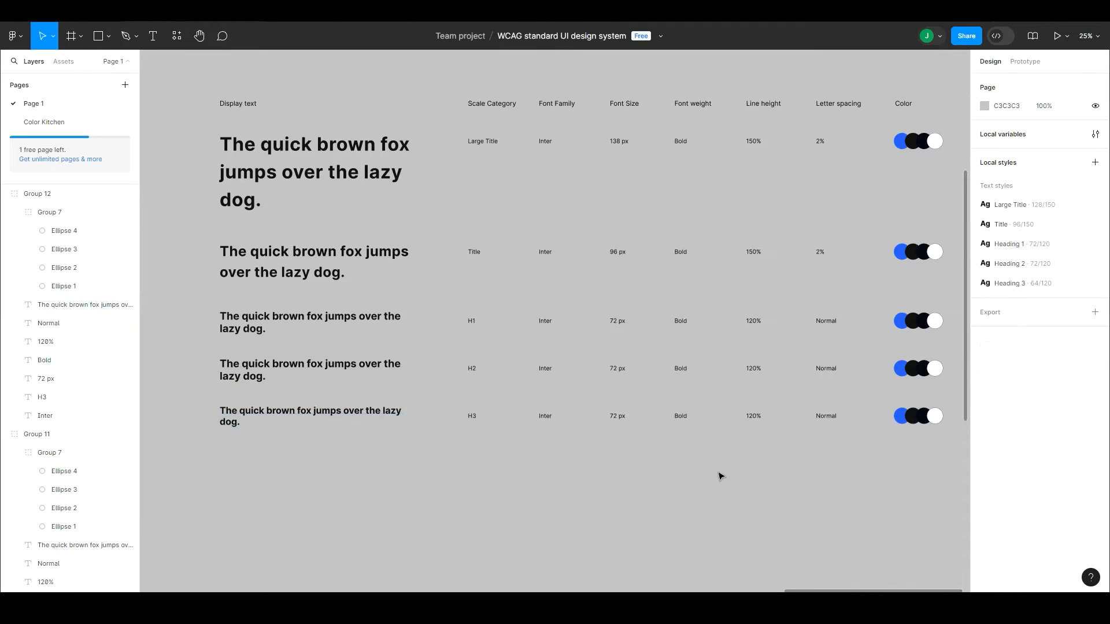
Step: Duplicate the H3 row directly below it as a further row of the table
double_click(351, 412)
key("Escape")
left_click(367, 419)
left_click_drag(370, 420, 442, 385)
double_click(453, 377)
left_click(405, 441)
double_click(448, 382)
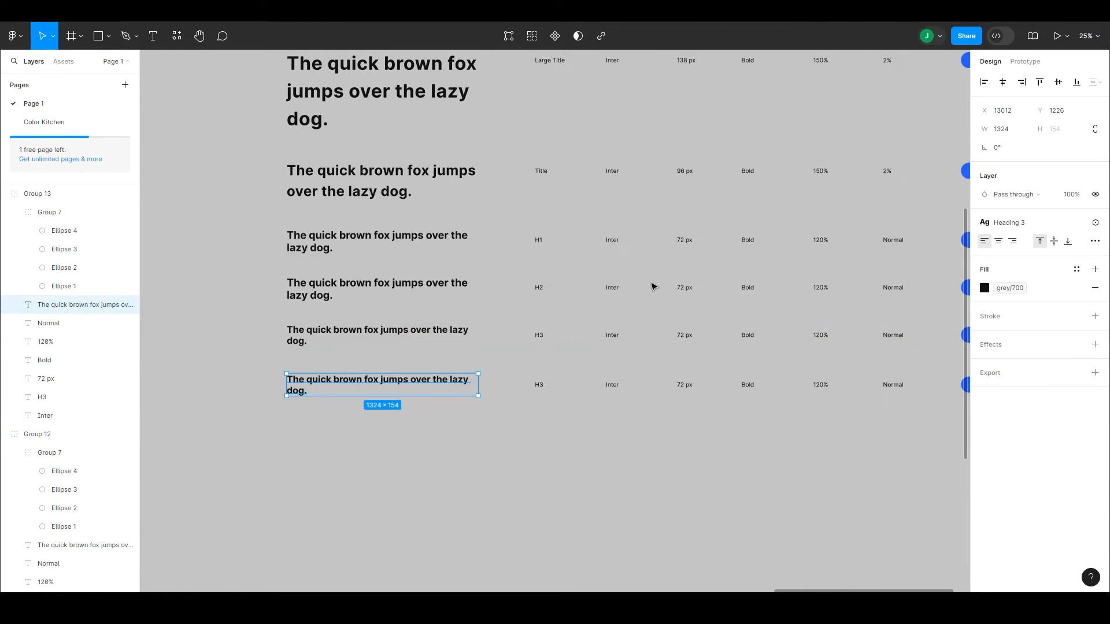
Step: Change the font size value in the H2 row to "64 px"
left_click(517, 247)
double_click(416, 241)
left_click(1043, 227)
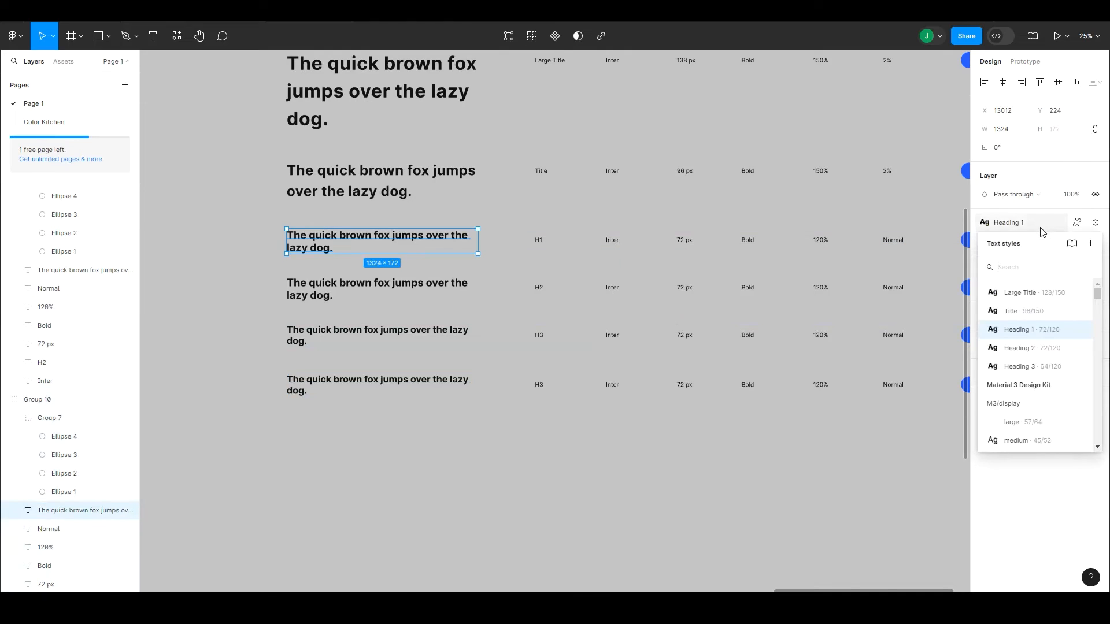
left_click(683, 289)
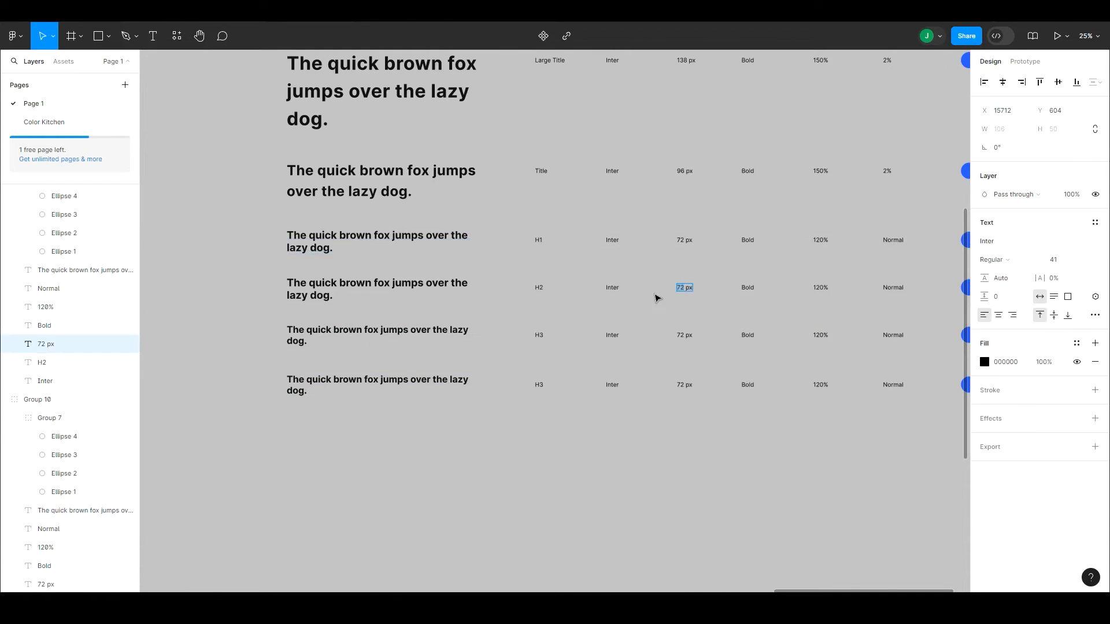
key("Escape")
Step: Edit the Heading 2 text style to use font size 64
left_click(382, 288)
left_click(1009, 222)
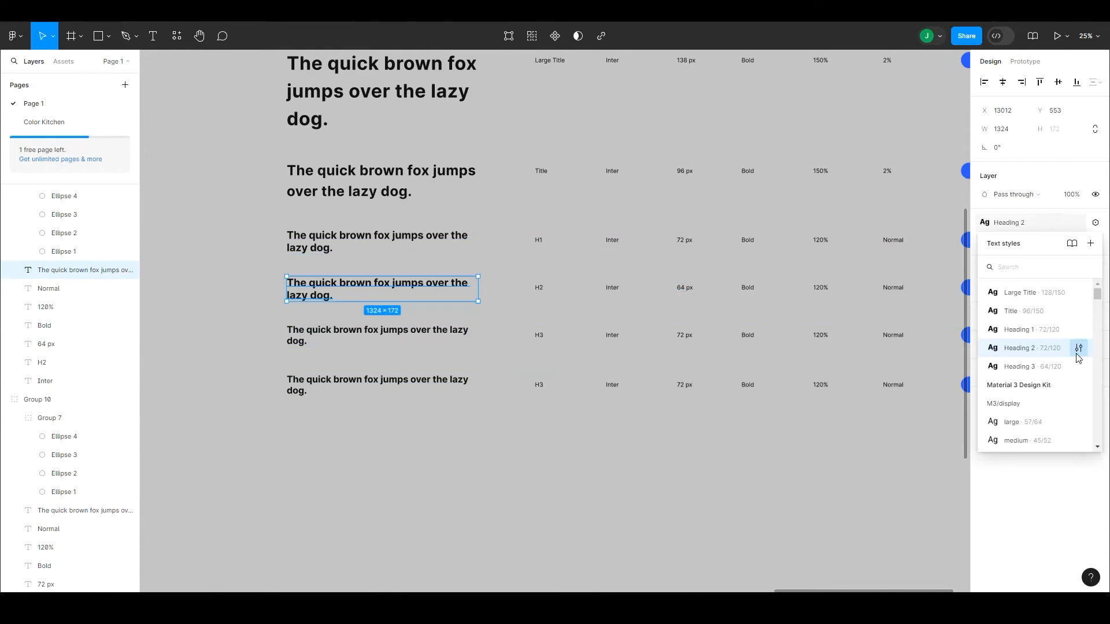
left_click(1078, 348)
left_click(912, 537)
type("64")
key("Return")
left_click(555, 432)
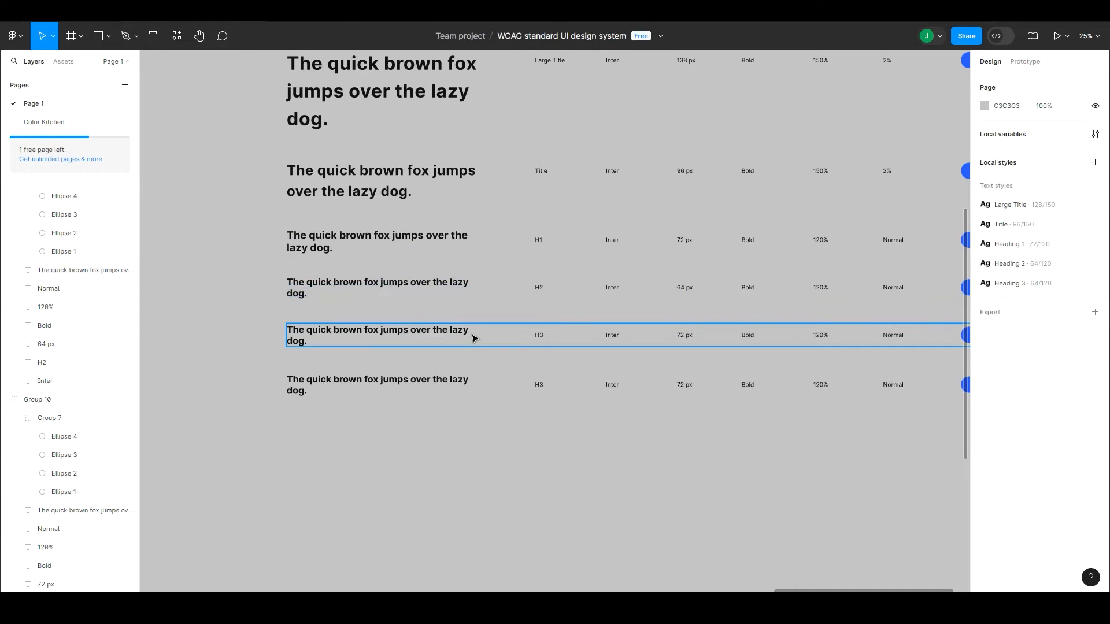
Step: Edit the Heading 3 text style to use font size 48
left_click(472, 334)
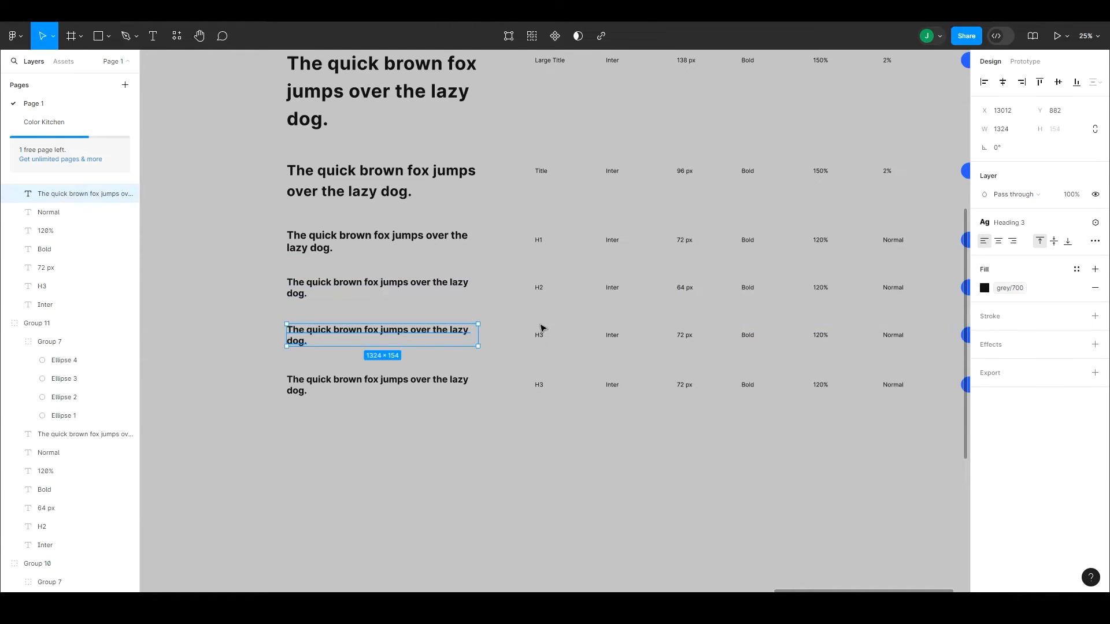
left_click(1035, 223)
left_click(1079, 356)
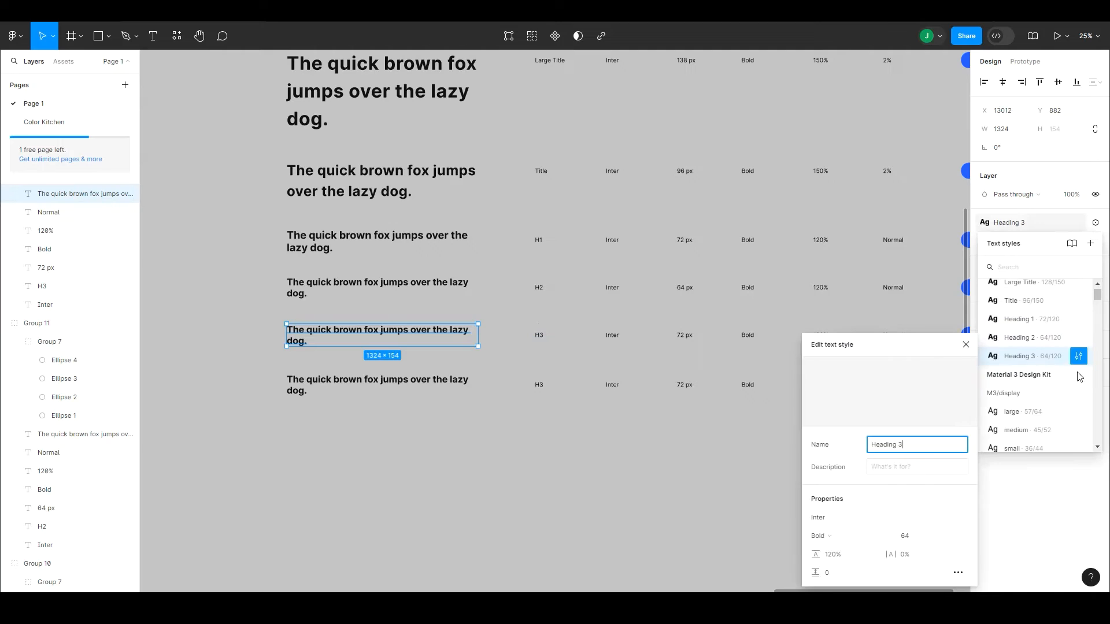
left_click(904, 536)
type("48")
key("Return")
Step: Change the font size value in the H3 row above the duplicated row to "48 px"
left_click(684, 336)
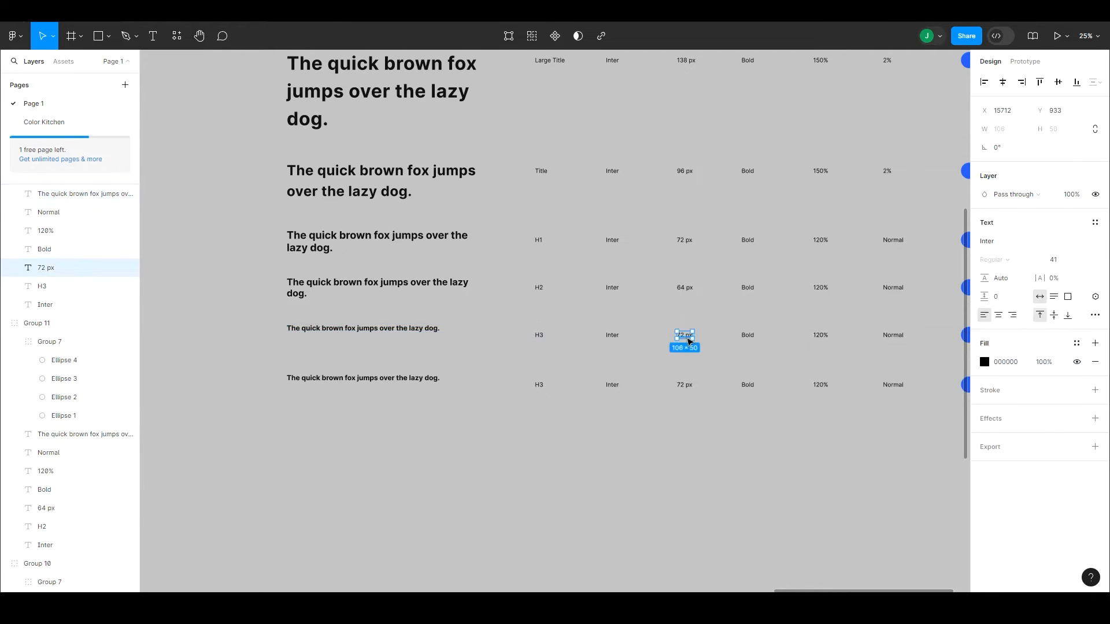
type("48")
key("Escape")
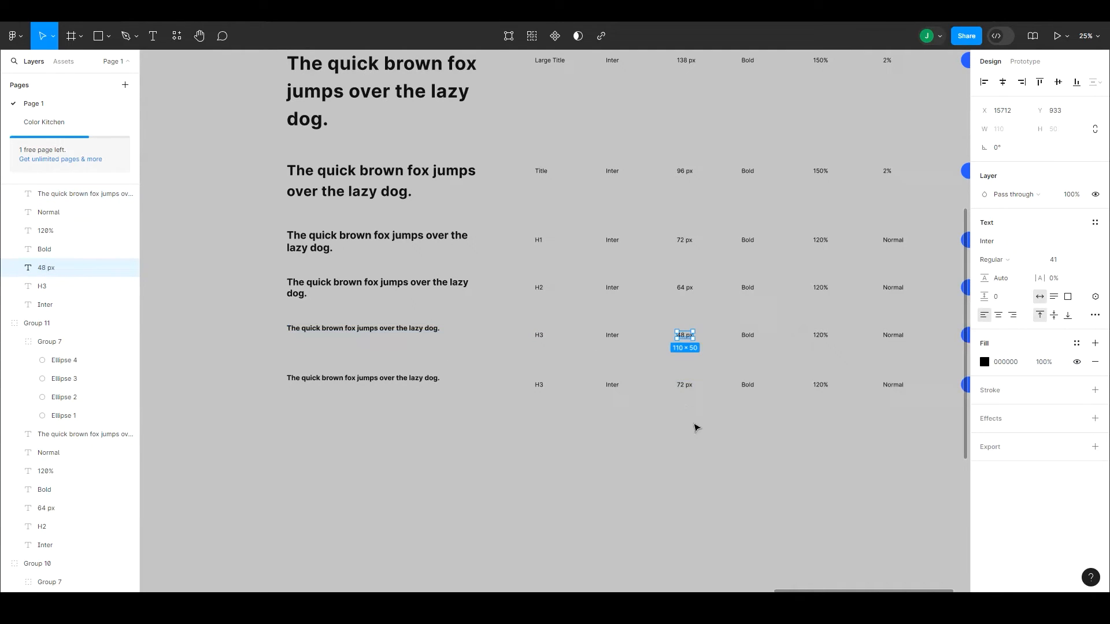
left_click(399, 328)
left_click_drag(480, 328, 384, 328)
key("ctrl+z")
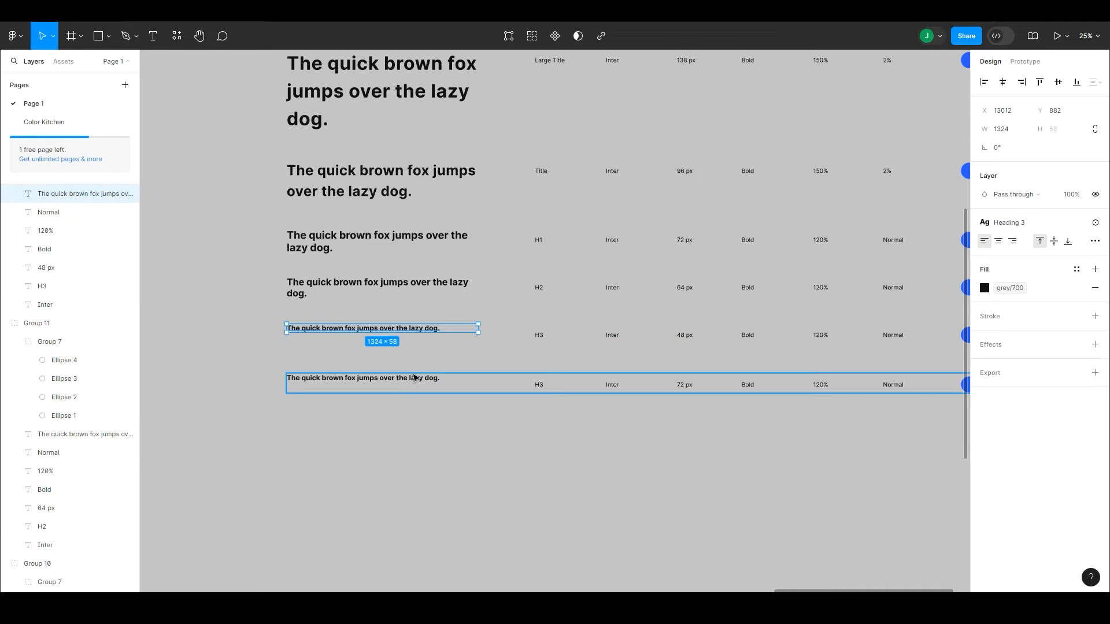
Step: Change the duplicated last row's values to scale category "H4", font size "36 px" and line height "100%"
left_click(413, 379)
double_click(413, 379)
double_click(543, 386)
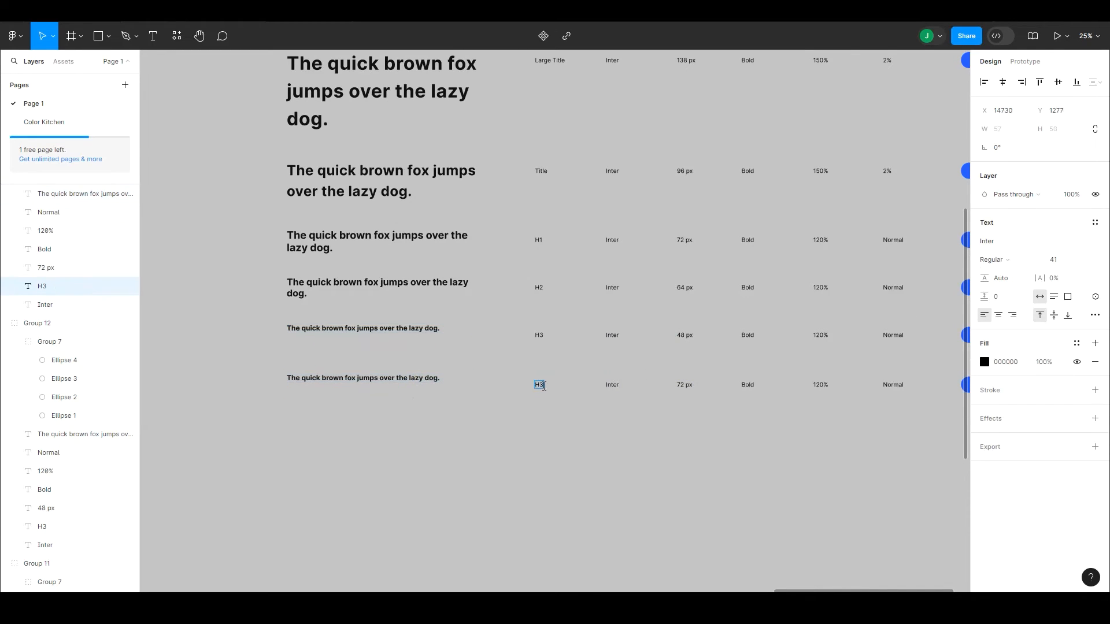
double_click(680, 386)
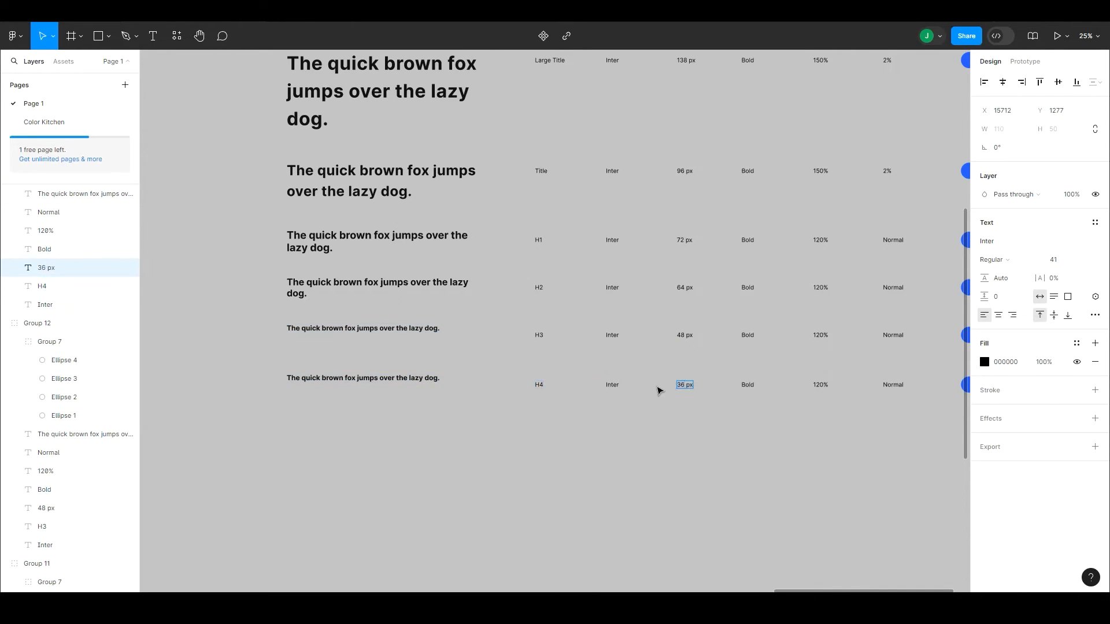
double_click(819, 385)
left_click(808, 405)
Step: Detach the text style from the H4 row's sample sentence and set its font size to 36
left_click(419, 378)
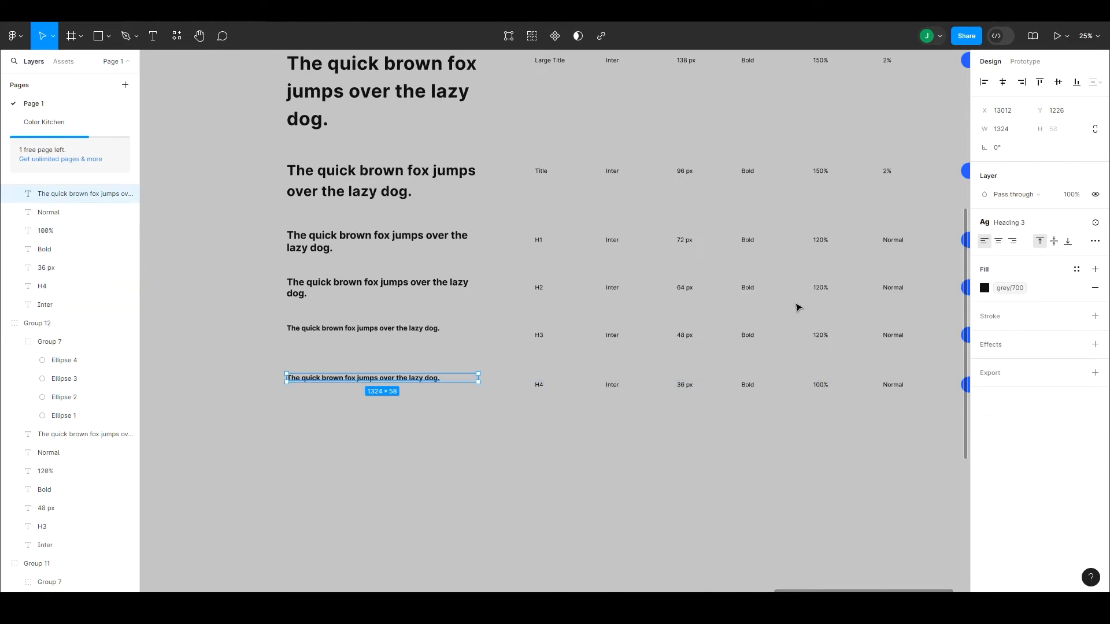
left_click(1077, 222)
left_click(1065, 260)
type("36")
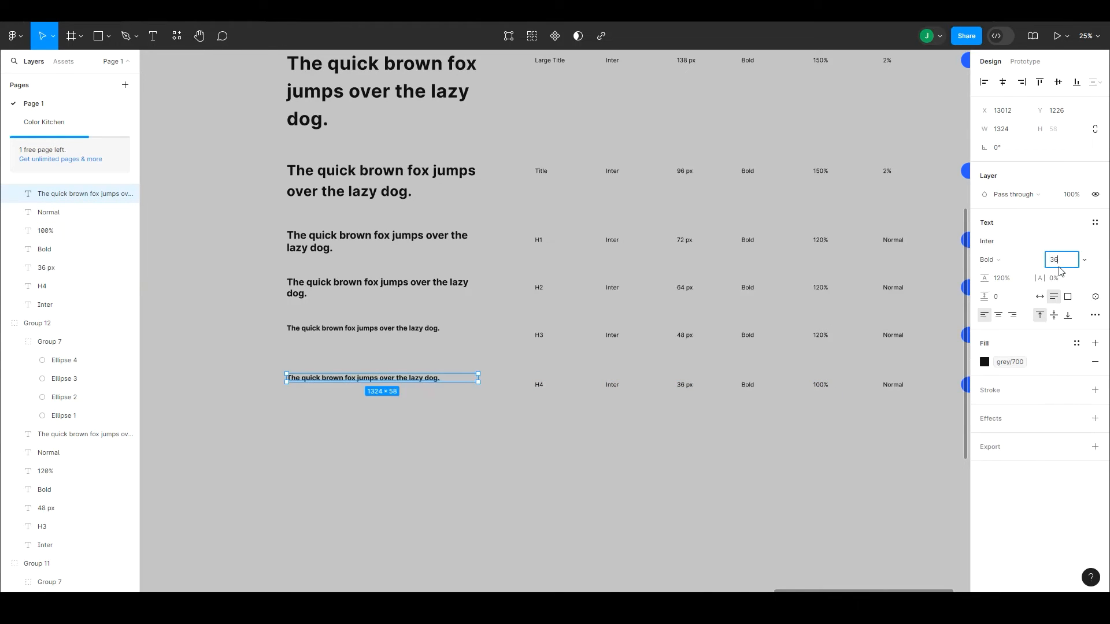
key("Return")
Step: Create a text style named "36" from the H4 row's sample sentence
left_click(1093, 223)
left_click(1090, 244)
type("36")
key("Return")
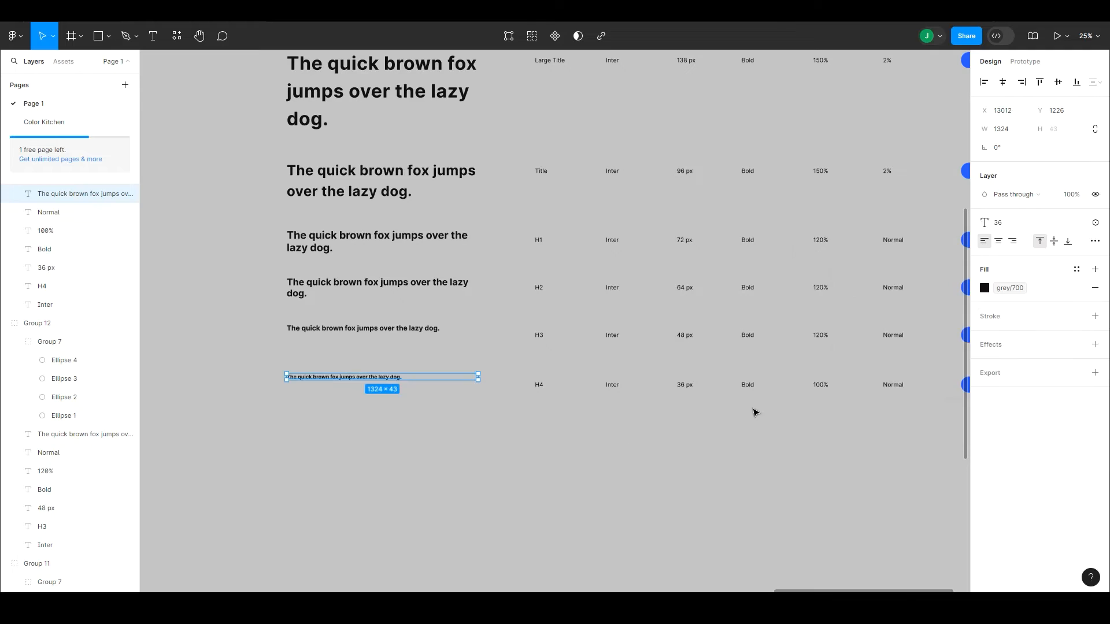
left_click(636, 459)
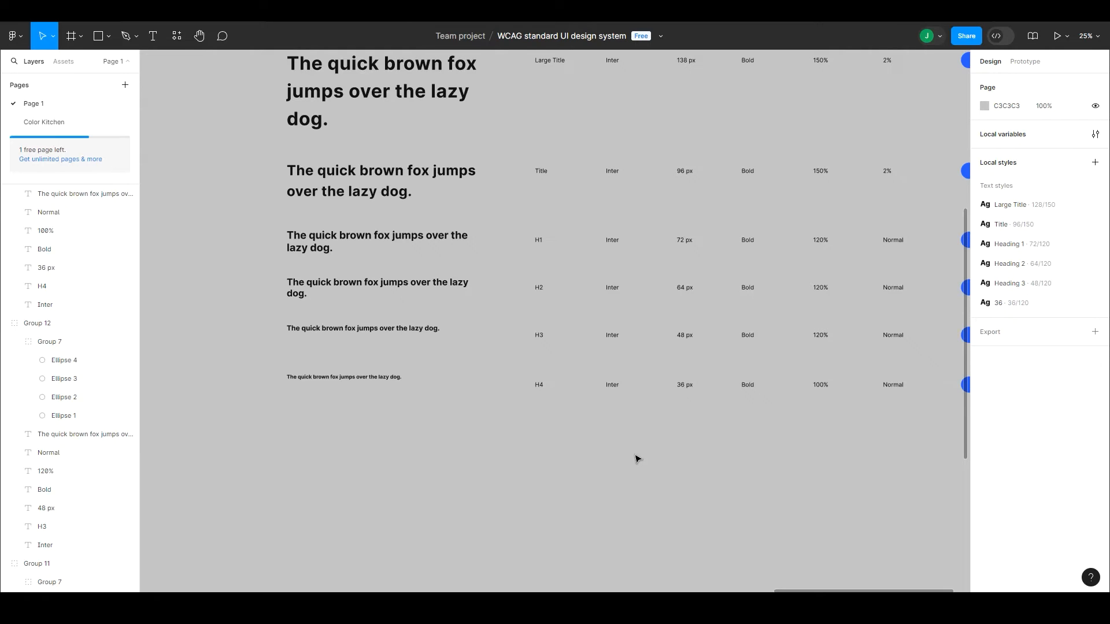
left_click(389, 378)
left_click(395, 329, "shift")
left_click(401, 286, "shift")
left_click(442, 425)
left_click_drag(440, 427, 437, 481)
Step: Duplicate the H4 row directly below it as a further row of the table
scroll(437, 481, "right", 2)
scroll(437, 481, "down", 2)
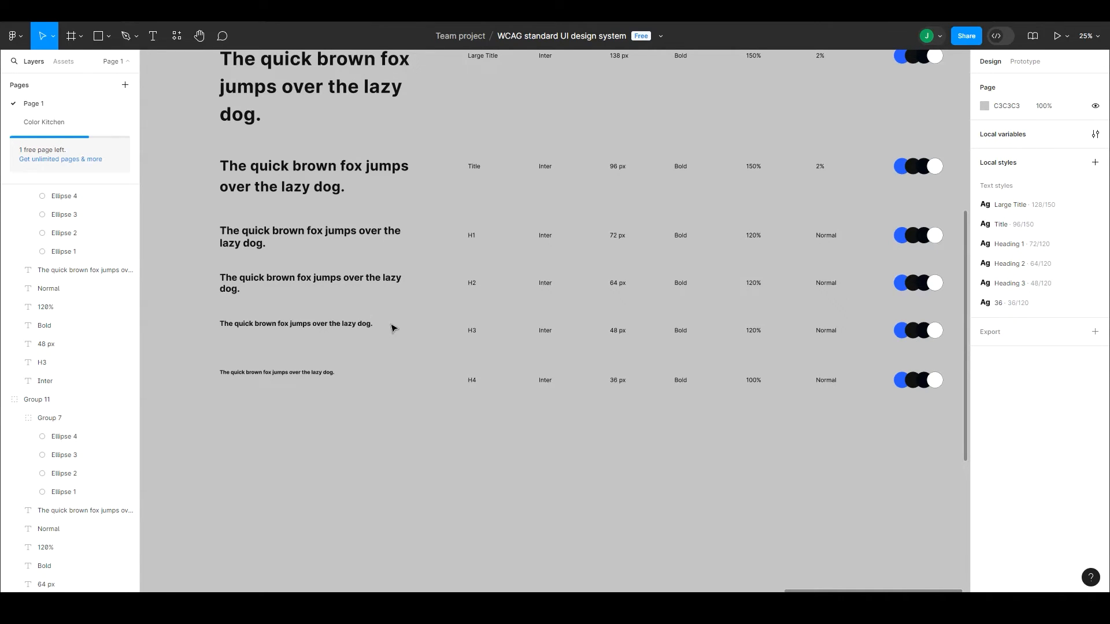
left_click(316, 380)
mouse_move(345, 348)
left_mouse_down()
mouse_move(369, 339)
mouse_move(374, 305)
mouse_move(359, 374)
mouse_move(357, 365)
left_mouse_up()
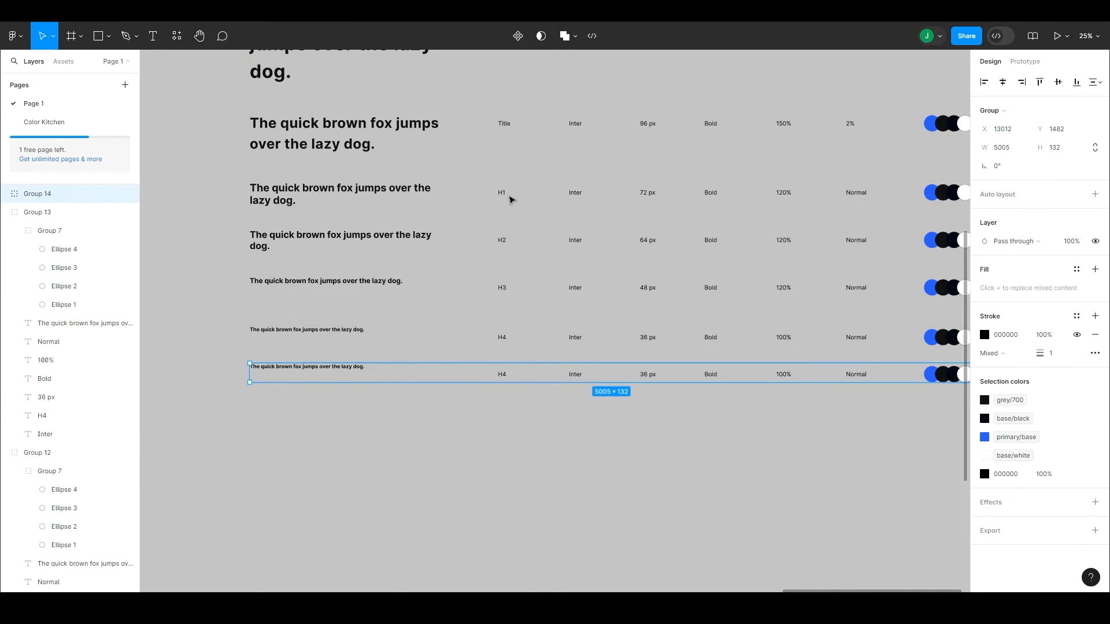
Step: Rename the scale categories H1 to H4 as "Heading 1", "Heading 2", "Heading 3" and "Heading 4", leaving out the duplicated last row
double_click(502, 192)
type("Heading")
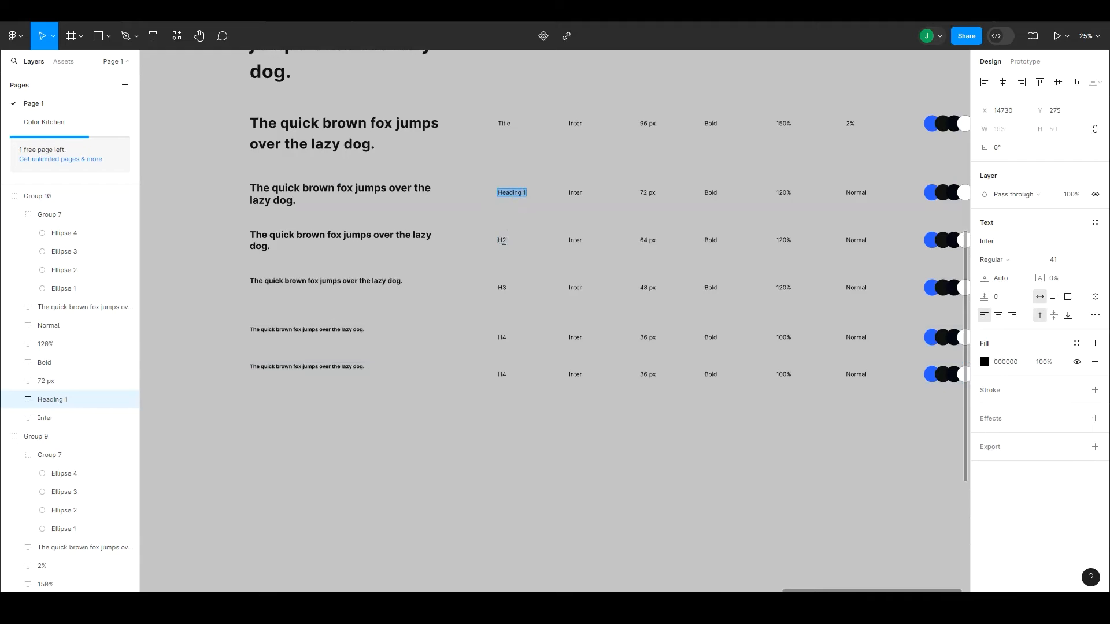
double_click(502, 239)
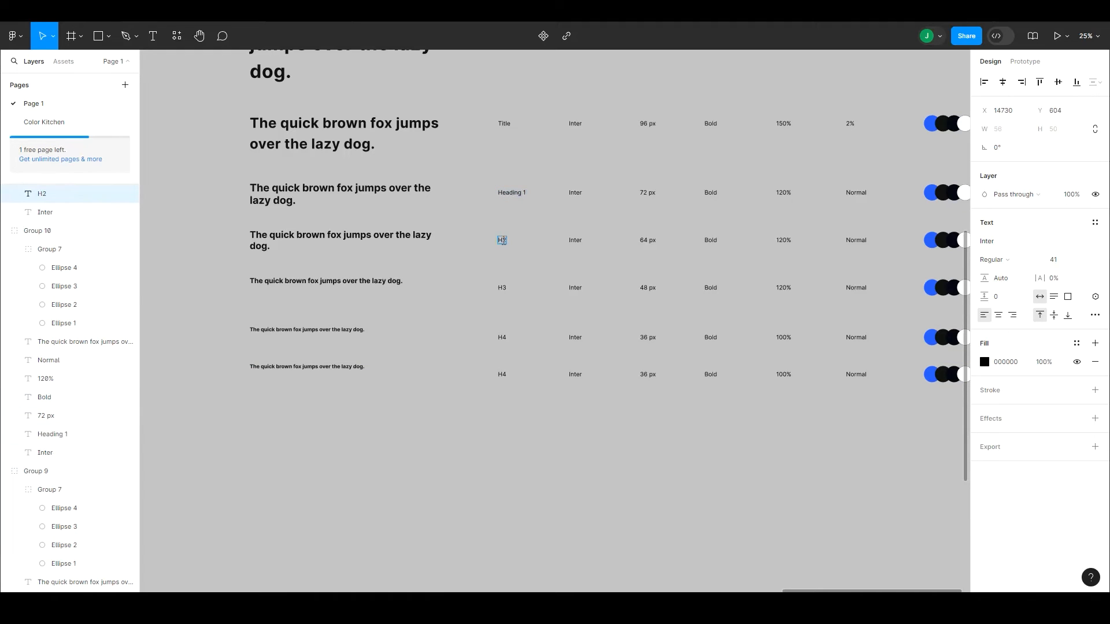
type("Heading 2")
double_click(501, 288)
type("Heading 3")
double_click(503, 337)
type("Heading 4")
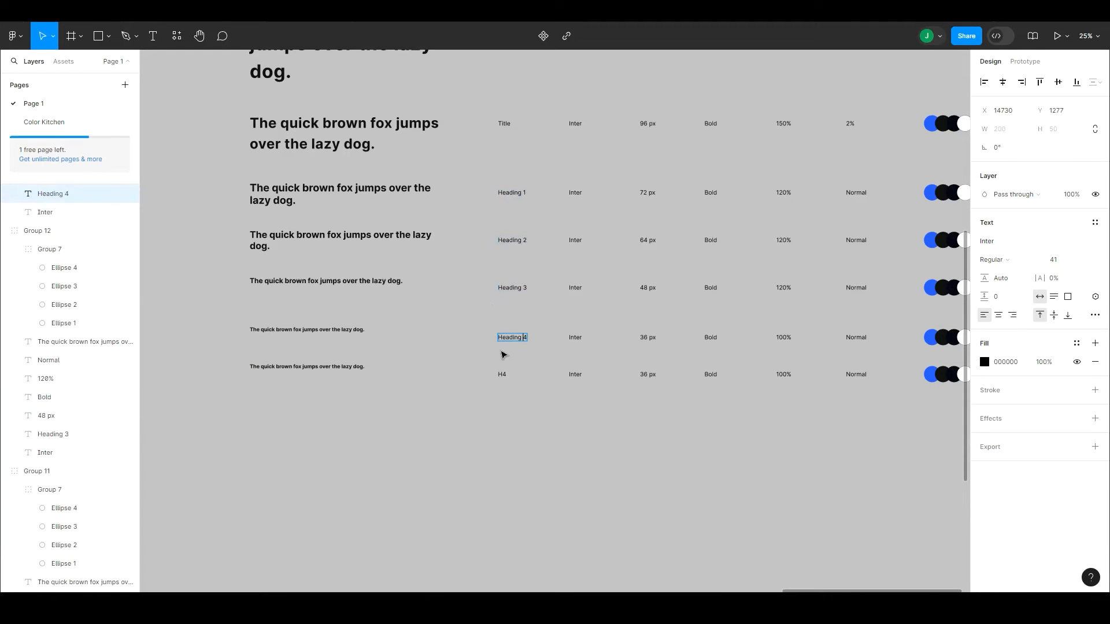
Step: Change the last row's values to scale category "Body text 1", font size "24 px" and font weight "Regular"
double_click(501, 374)
double_click(648, 374)
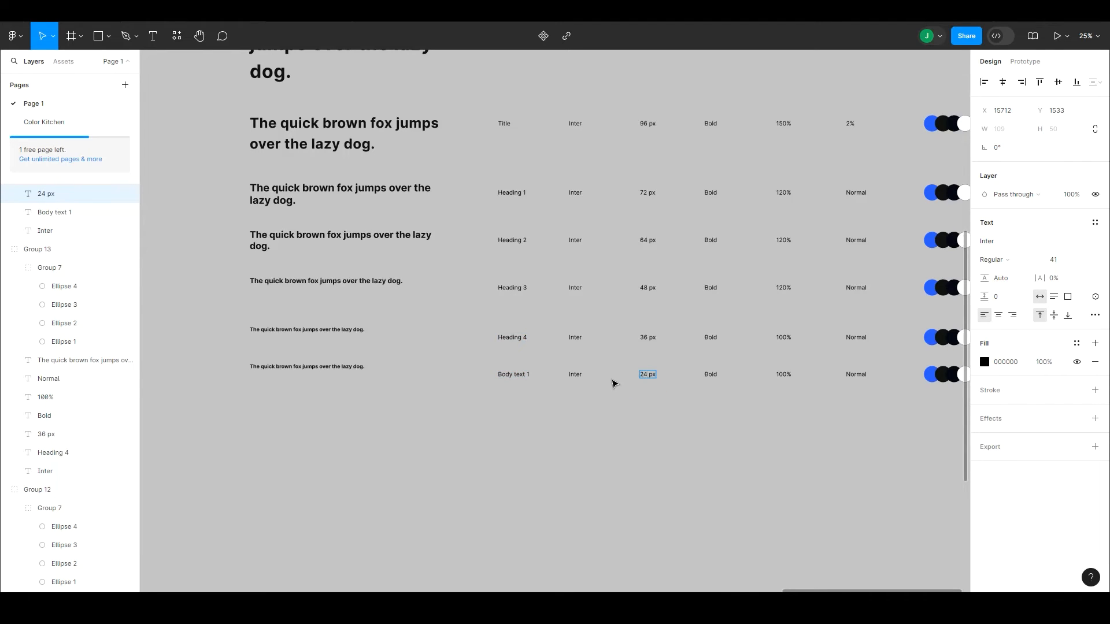
left_click(711, 374)
double_click(710, 374)
type("Regular")
key("Escape")
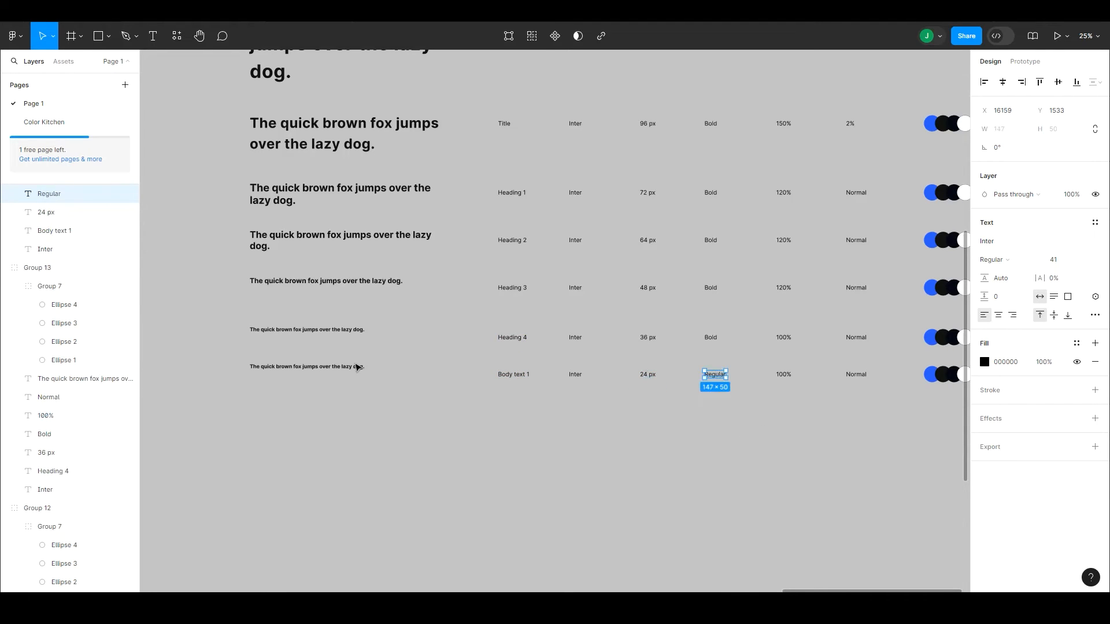
Step: Detach the text style from the Body text 1 row's sample sentence and format it as Regular at size 24
left_click(357, 368)
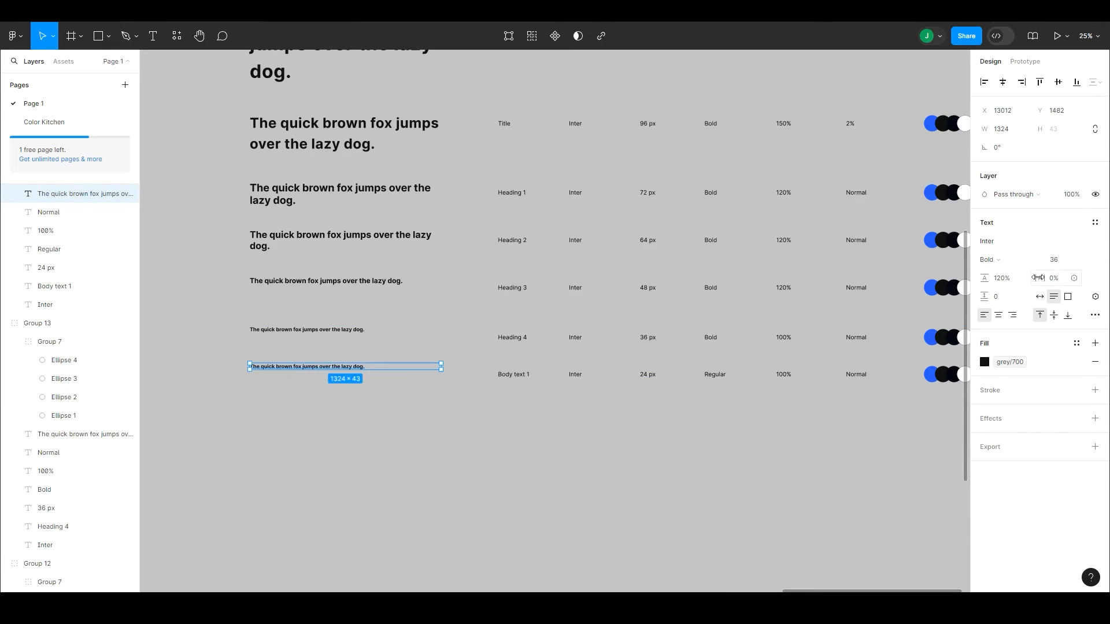
left_click(990, 259)
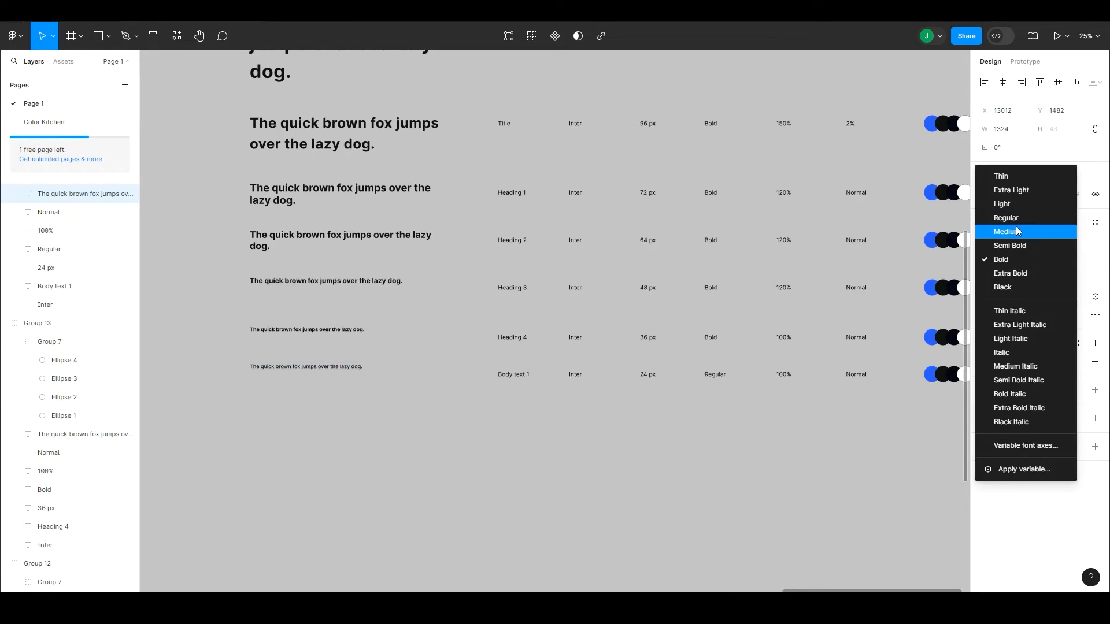
left_click(1006, 218)
left_click(1064, 262)
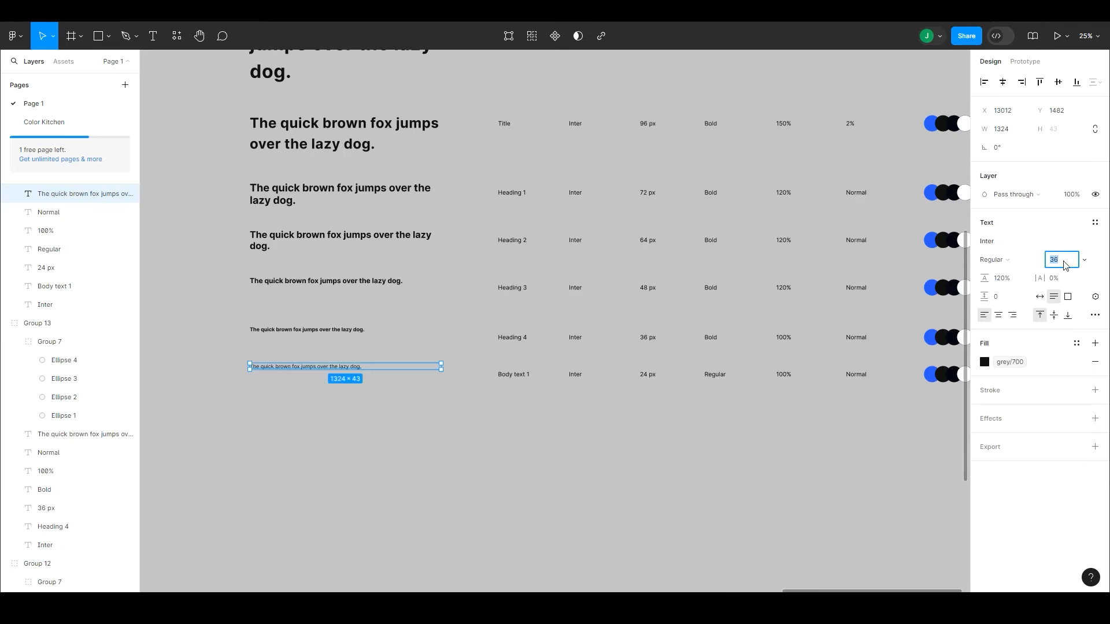
type("24")
key("Return")
Step: Create a text style named "Body text 1" from the last row's sample sentence
left_click(1095, 222)
left_click(1089, 243)
type("B")
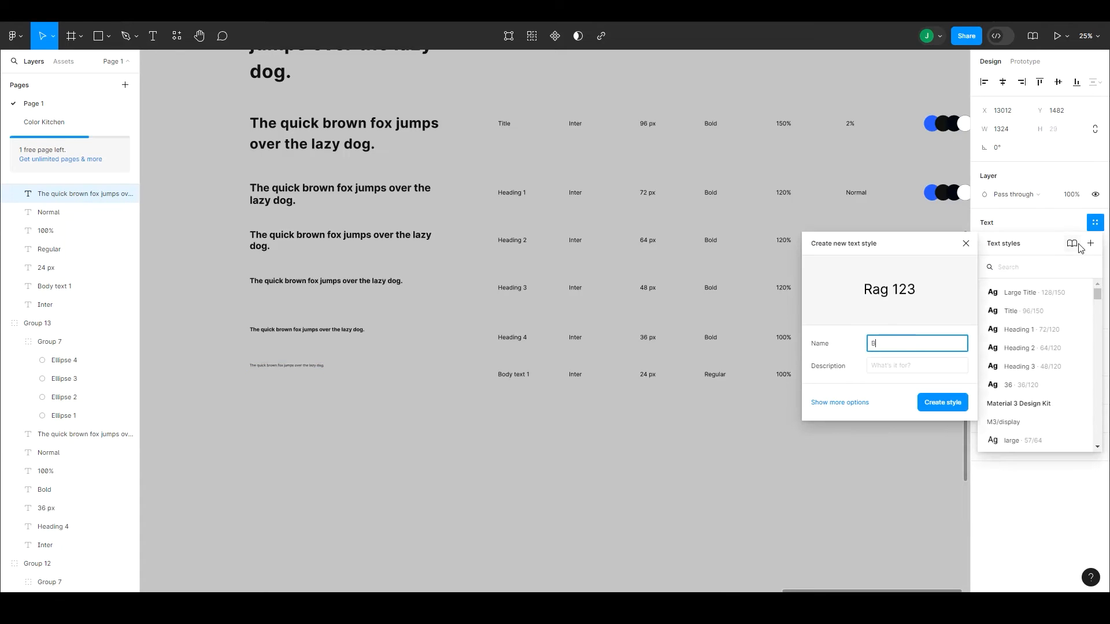
type("ody text 1")
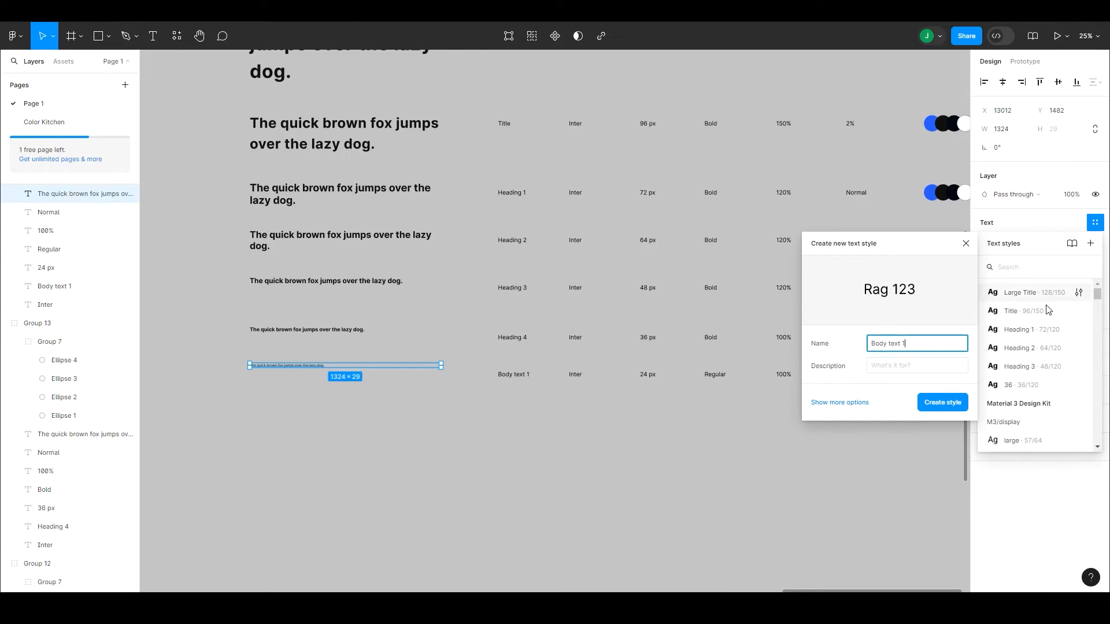
left_click(942, 403)
left_click(831, 450)
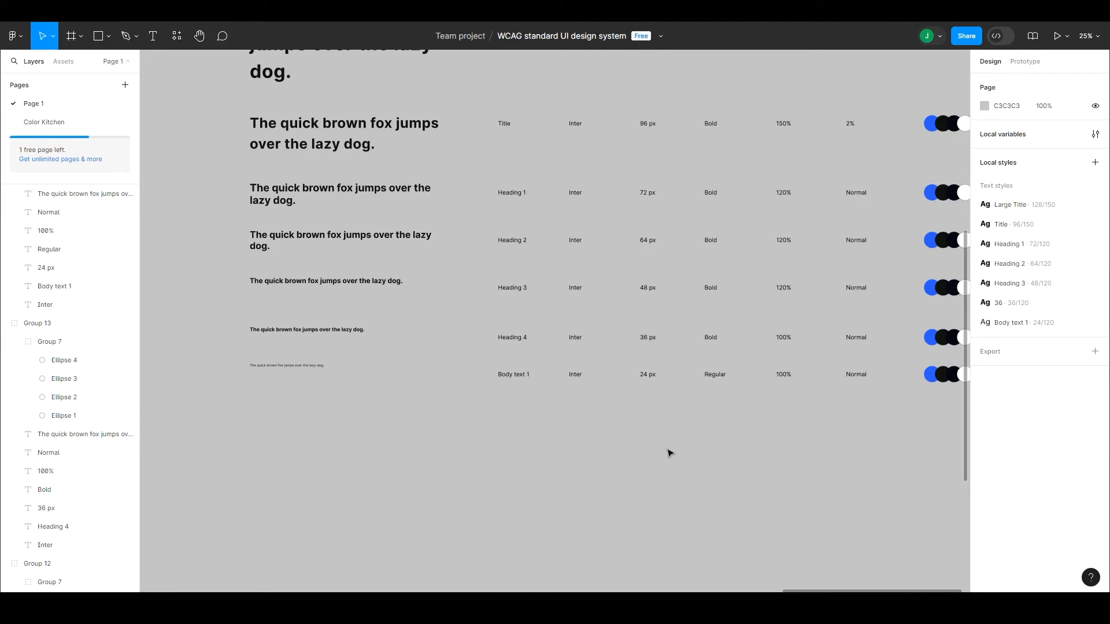
Step: Align the sample sentences in the Body text 1, Heading 4 and Heading 3 rows to the vertical centers of their rows
left_click(517, 376)
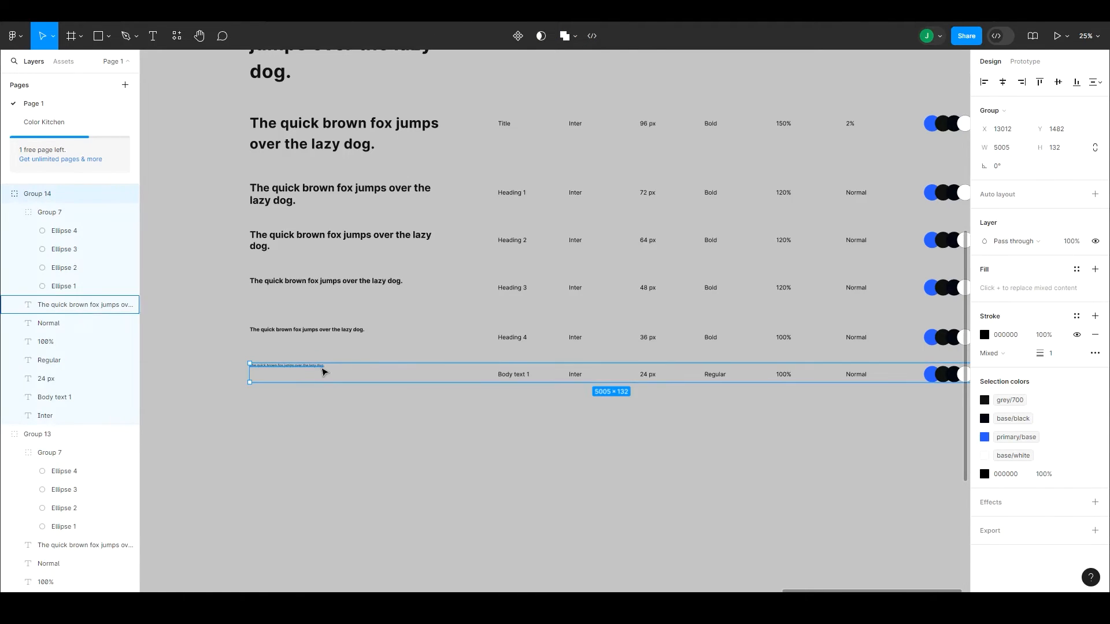
double_click(323, 372)
left_click(530, 392)
double_click(306, 336)
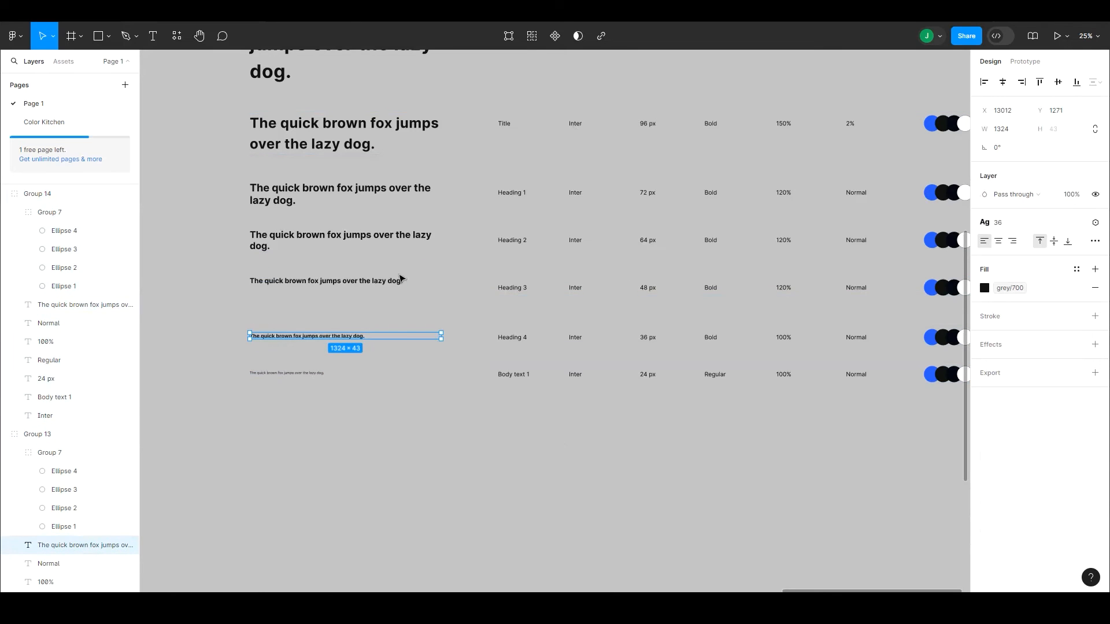
double_click(400, 280)
left_click(1060, 84)
double_click(399, 237)
left_click(500, 208)
Step: Format all the table's column headings, from Display text to Color, as uppercase and bold
left_click(500, 380)
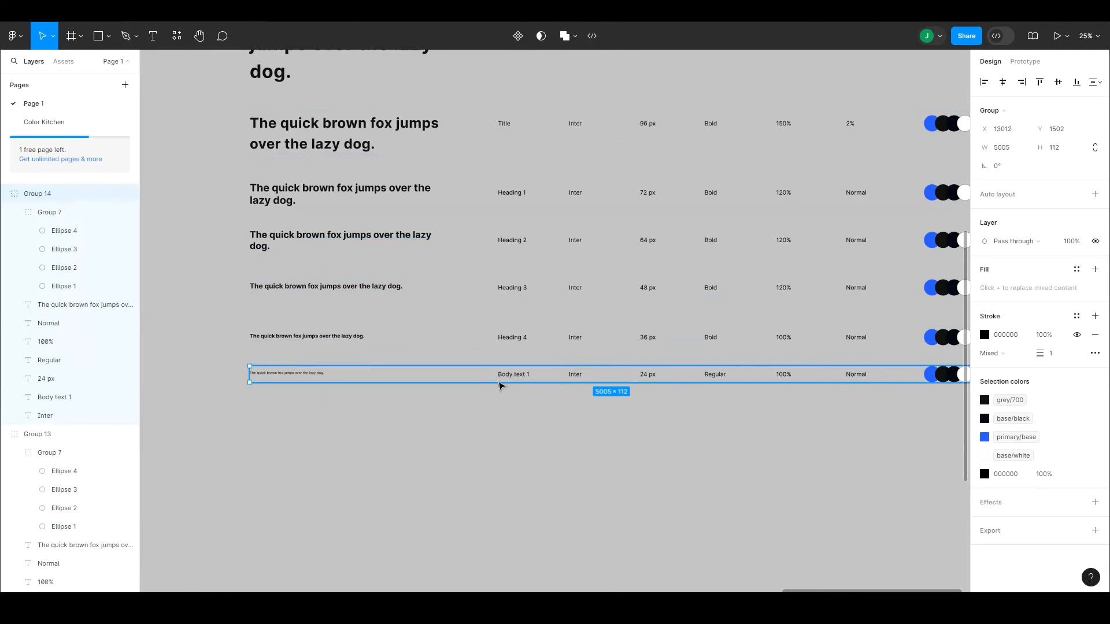
left_click_drag(505, 391, 445, 456)
left_click_drag(446, 400, 447, 477)
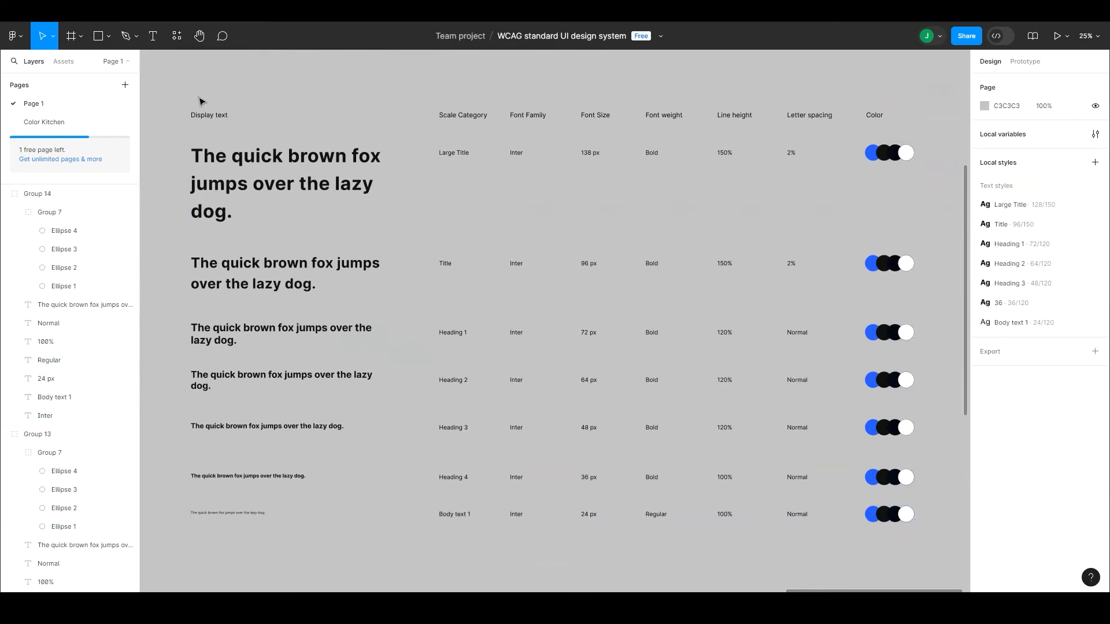
left_click_drag(200, 99, 887, 117)
left_click(1095, 344)
left_click(915, 470)
left_click(959, 294)
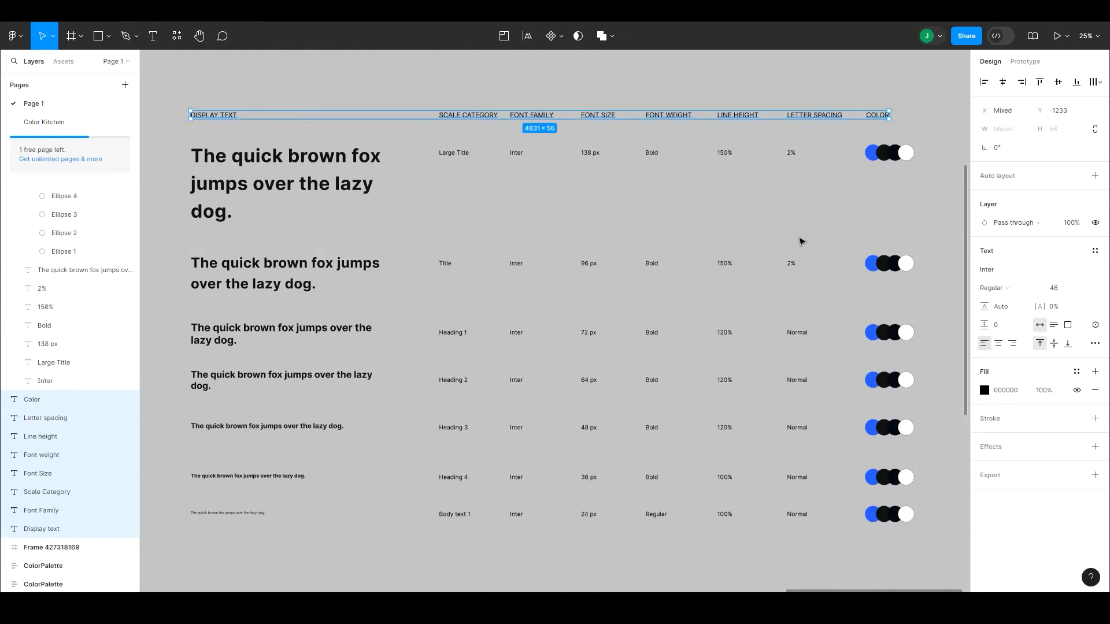
key("ctrl+b")
left_click(726, 192)
Step: Duplicate the Body text 1 row directly below it as a further row of the table
scroll(561, 226, "down", 5)
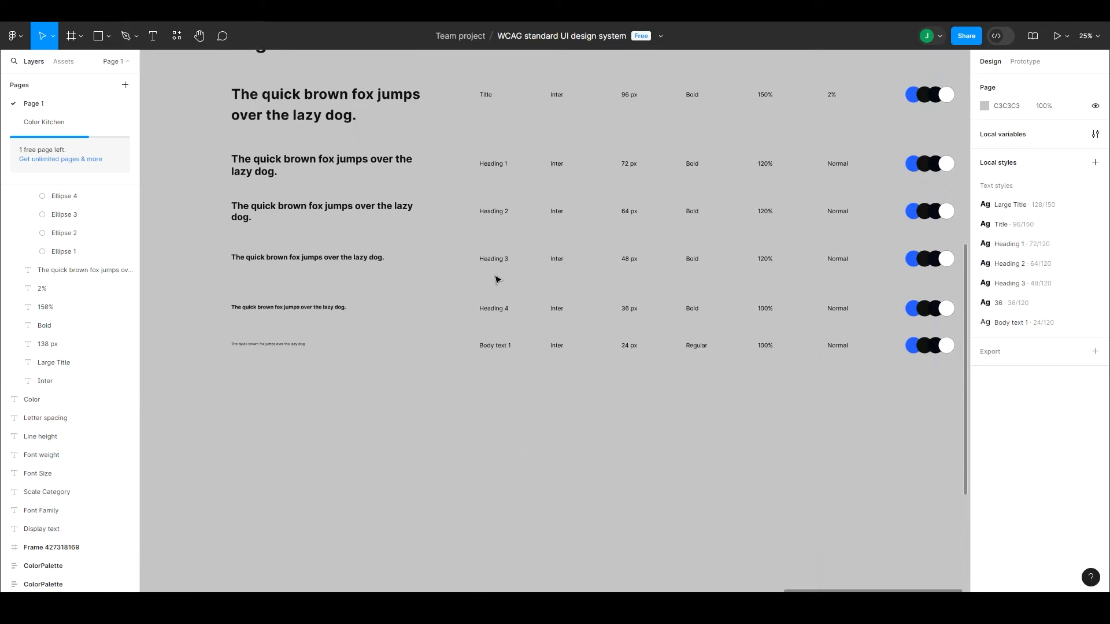
left_click_drag(500, 349, 503, 379)
left_click_drag(368, 401, 446, 383)
Step: Detach the text style from the new last row's sample sentence and set its font size to 18
double_click(379, 356)
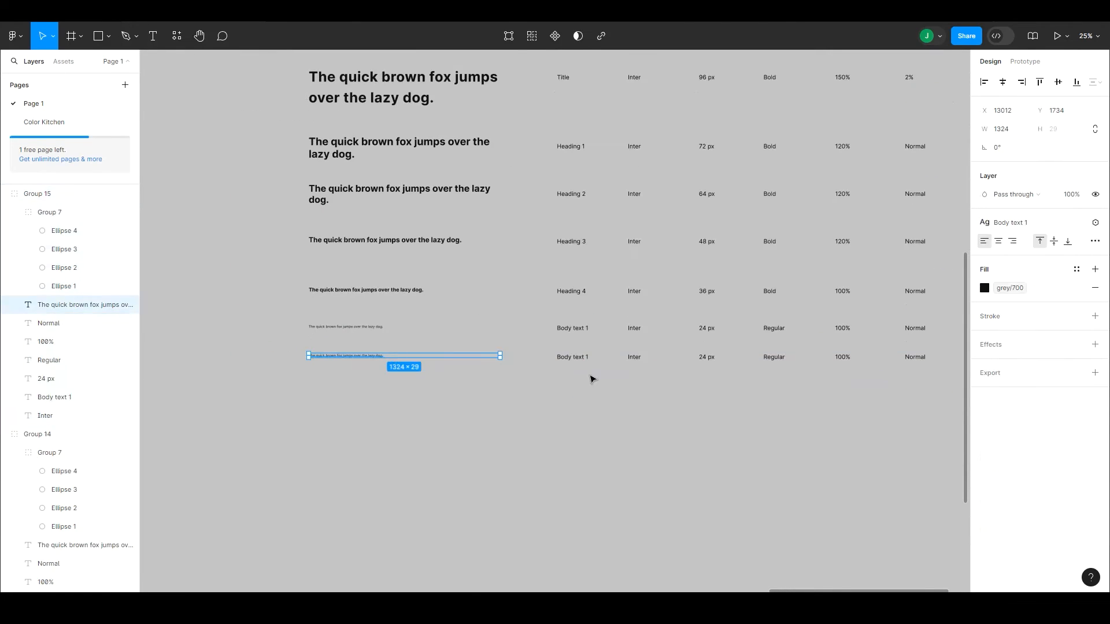
left_click(1080, 225)
left_click(1061, 260)
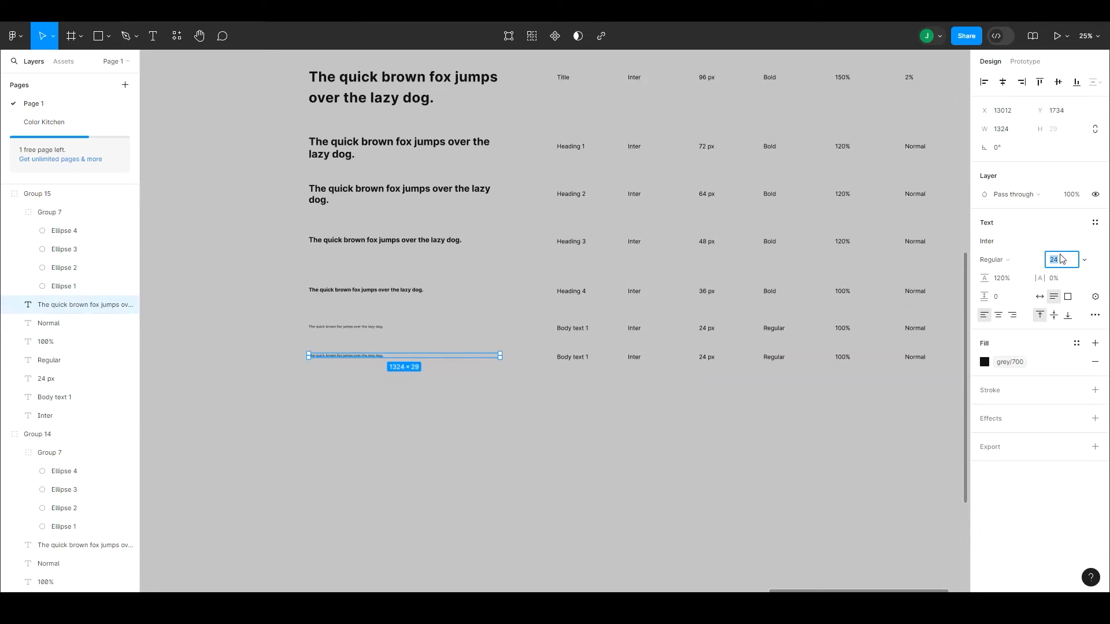
type("18")
key("Return")
Step: Change the last row's scale category to "Body text 2" and its font size value to "18 px"
double_click(589, 356)
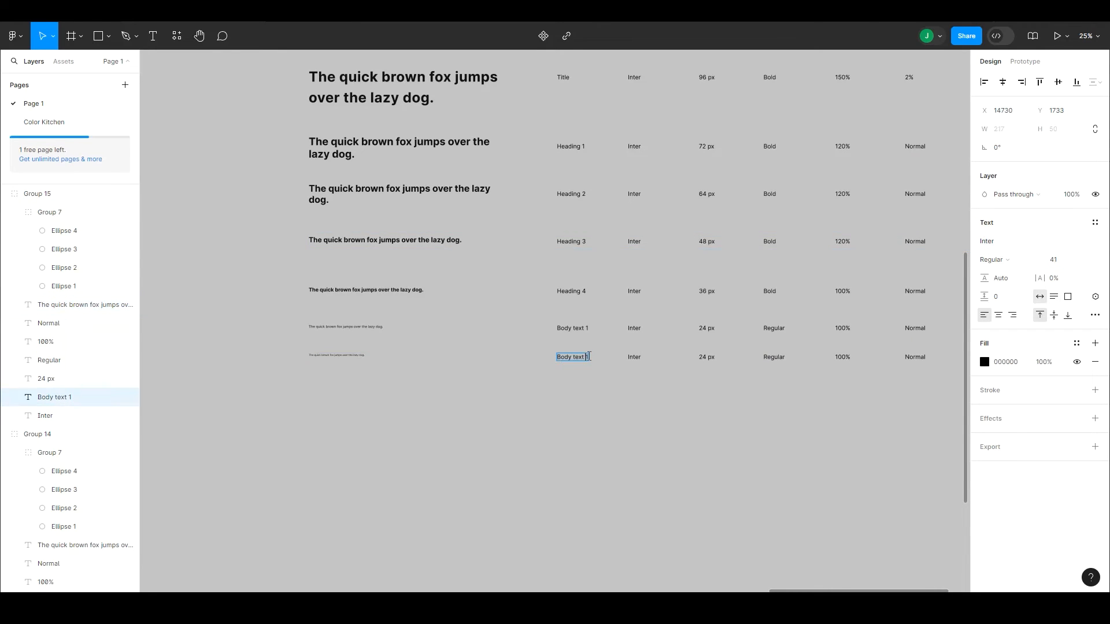
double_click(703, 358)
type("18")
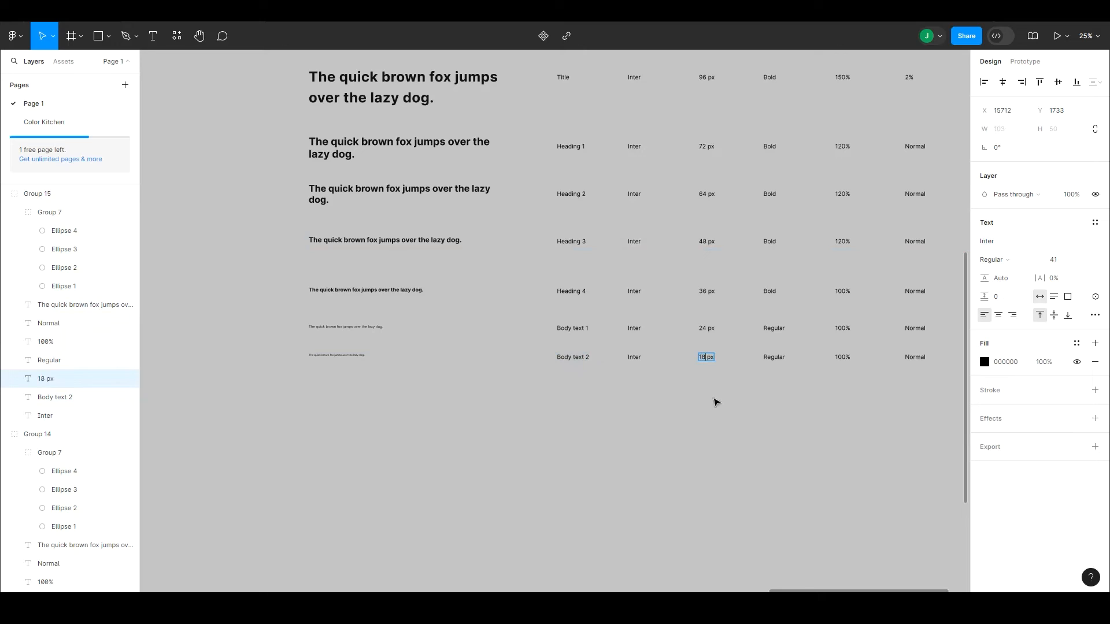
Step: Create a text style named "Body text 2" from the last row's 18 px sample sentence
left_click(337, 355)
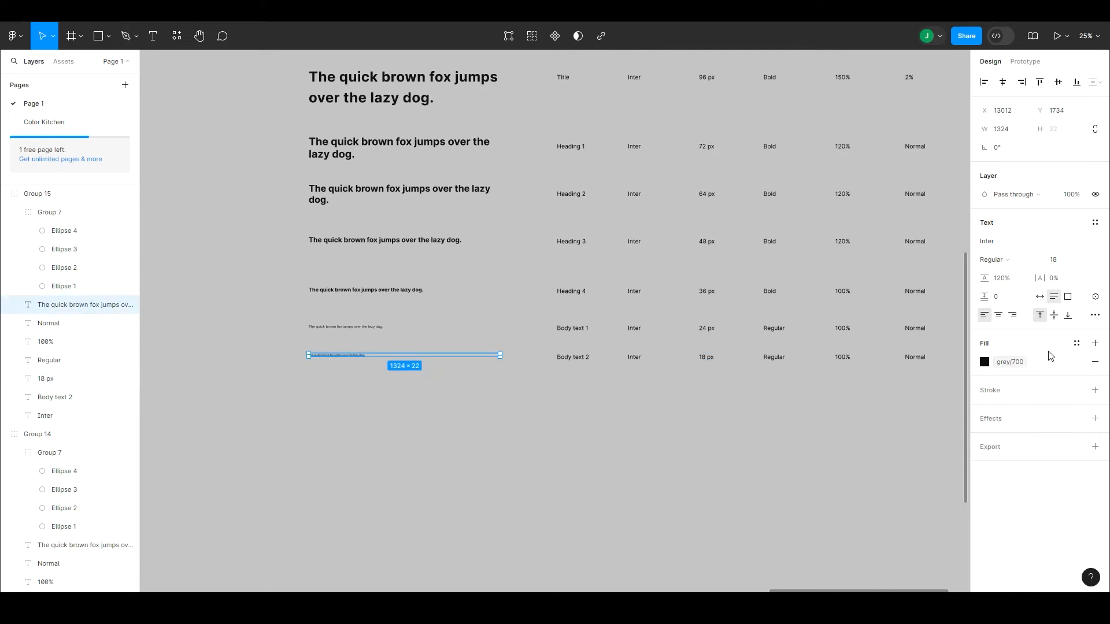
left_click(1095, 222)
left_click(1091, 243)
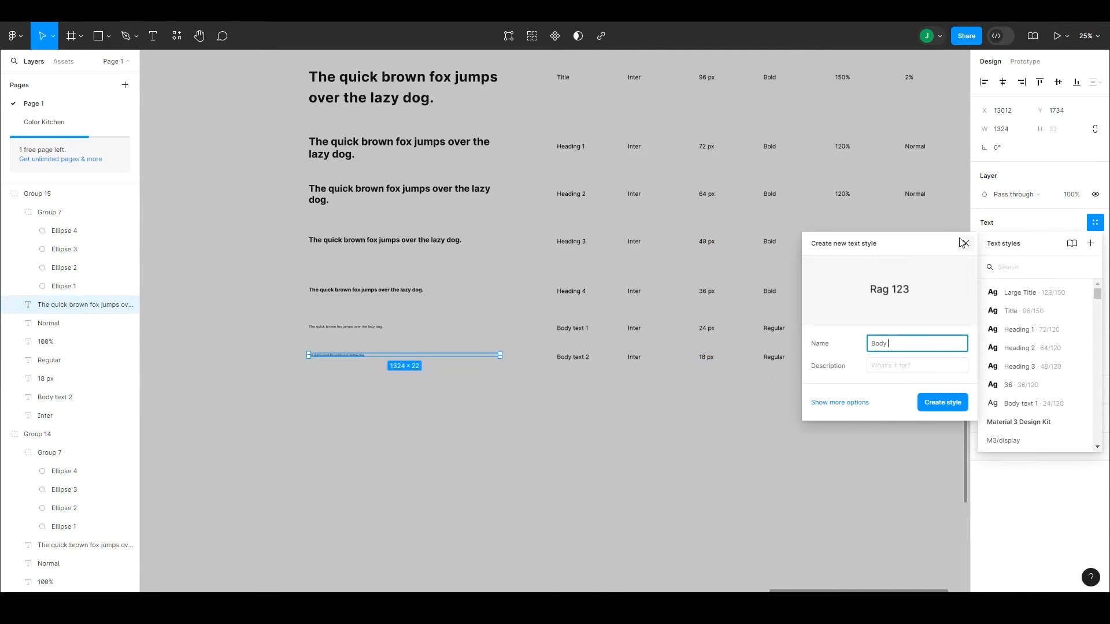
left_click(932, 403)
left_click(878, 419)
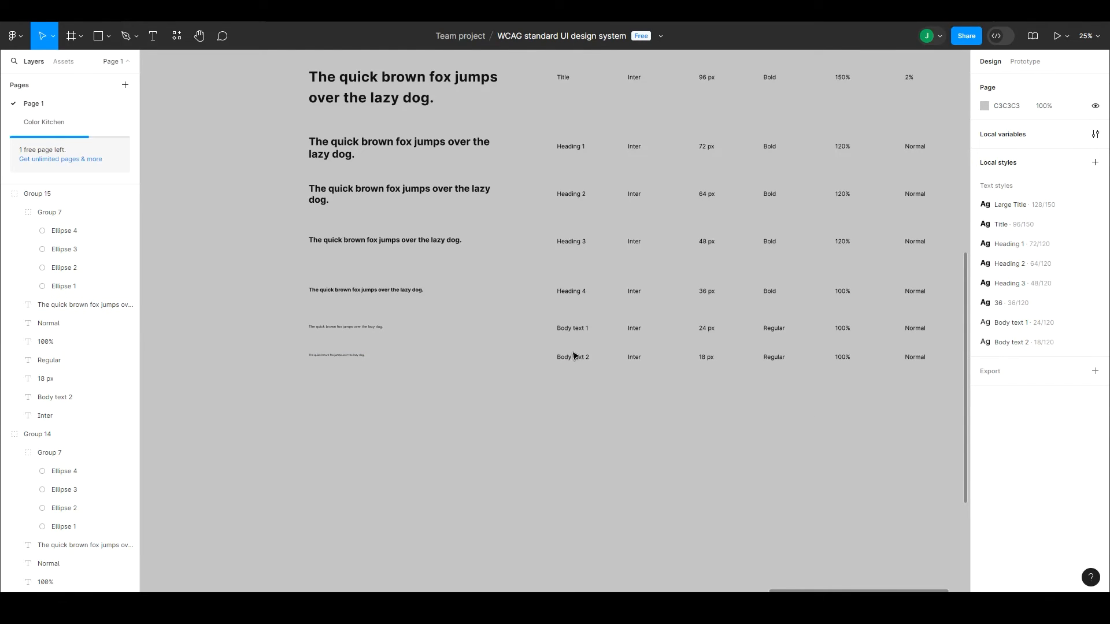
Step: Duplicate the Body text 2 row below itself, setting the copy's category to "Body text 3" and its font size value to "16 px"
left_click_drag(574, 355, 602, 395)
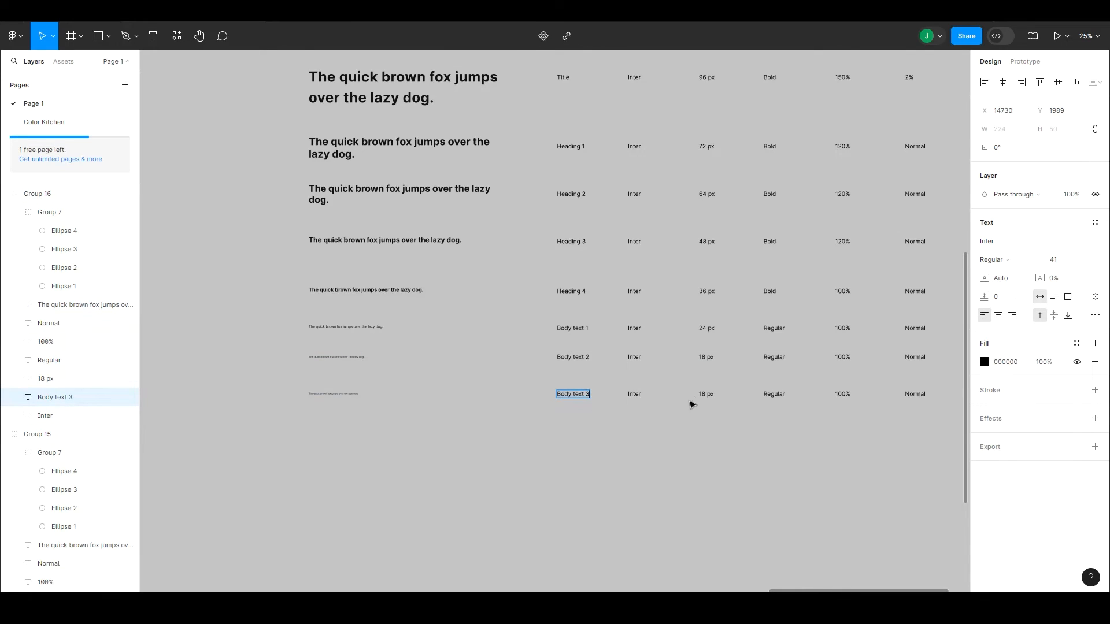
double_click(702, 395)
left_click(700, 429)
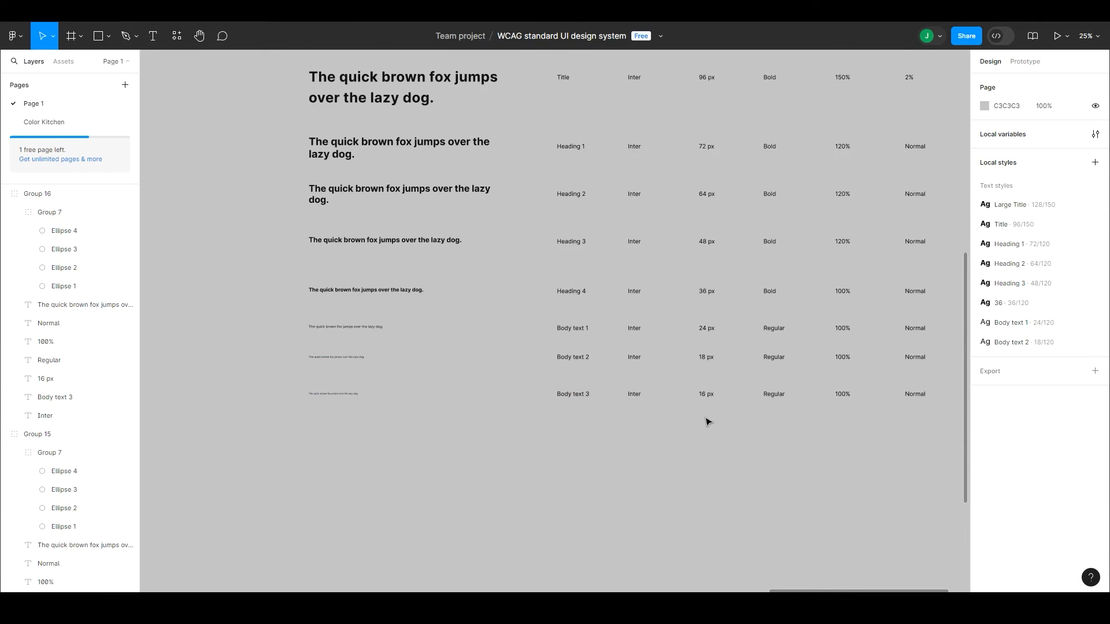
left_click_drag(700, 378, 692, 358)
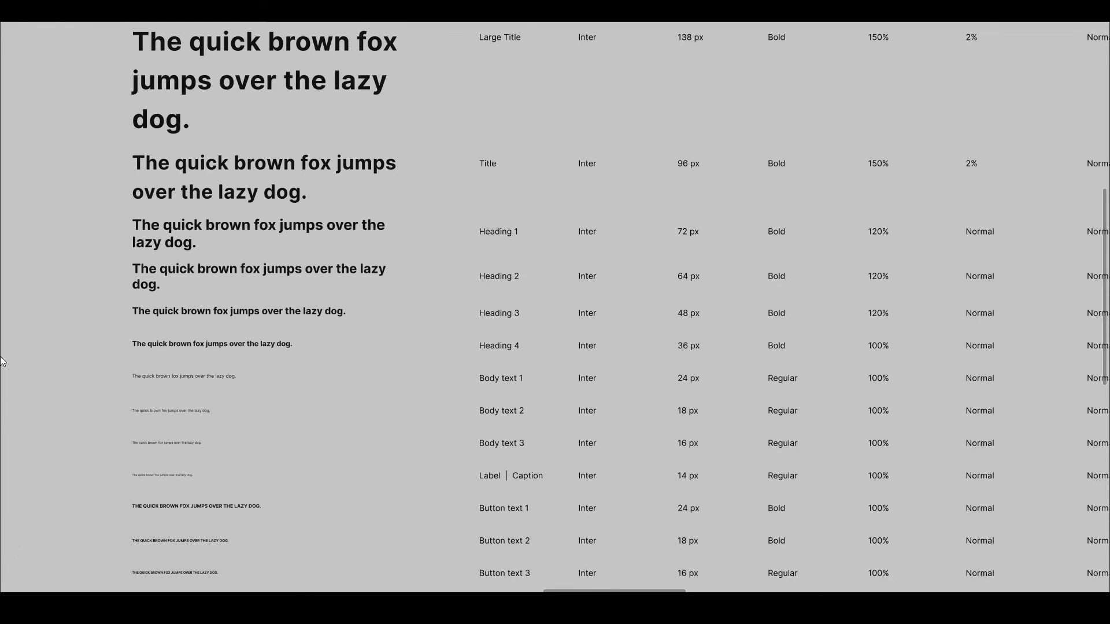
Step: Capture the scale category column as an image and send it to ChatGPT with the request "Give me usage text for these"
key("super+shift+s")
left_click_drag(462, 24, 544, 585)
key("alt+Tab")
left_click(525, 560)
key("ctrl+v")
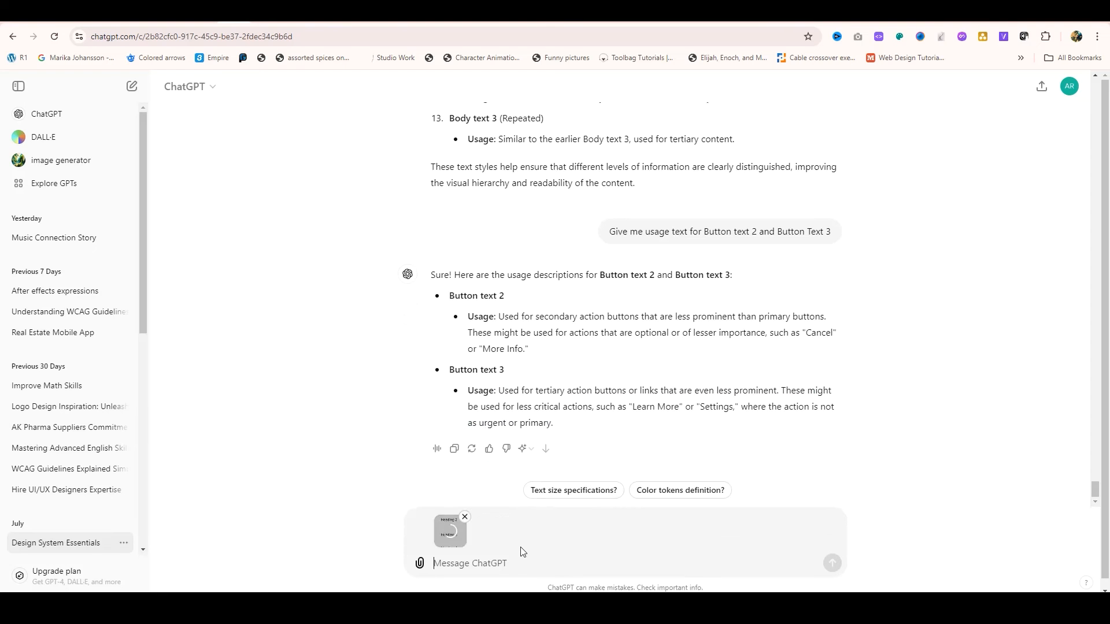
type("Give me usage text for these")
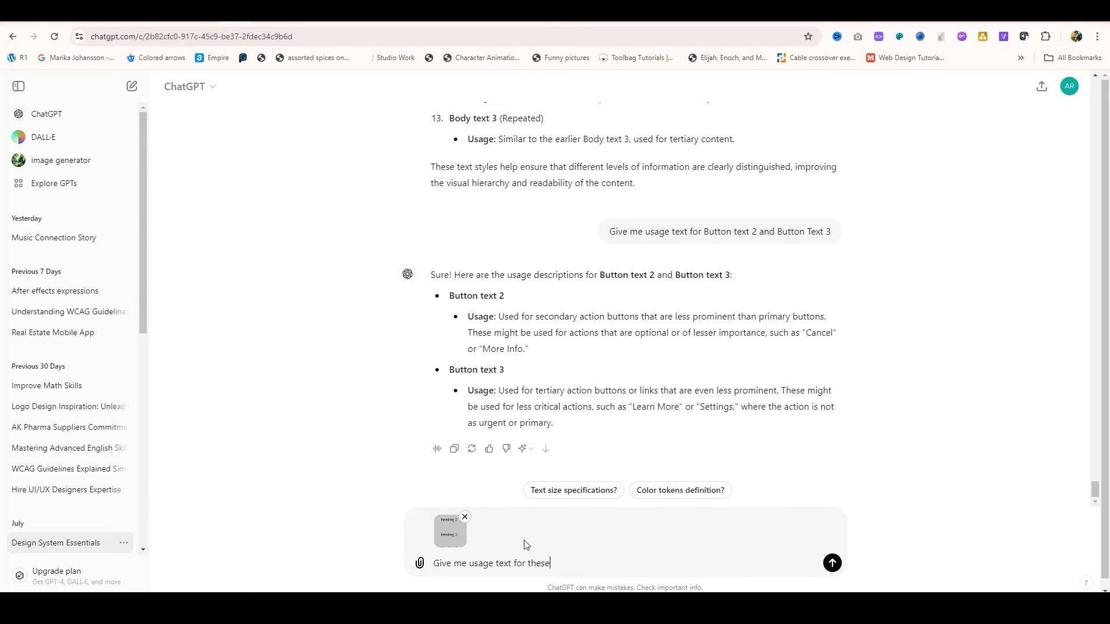
key("Return")
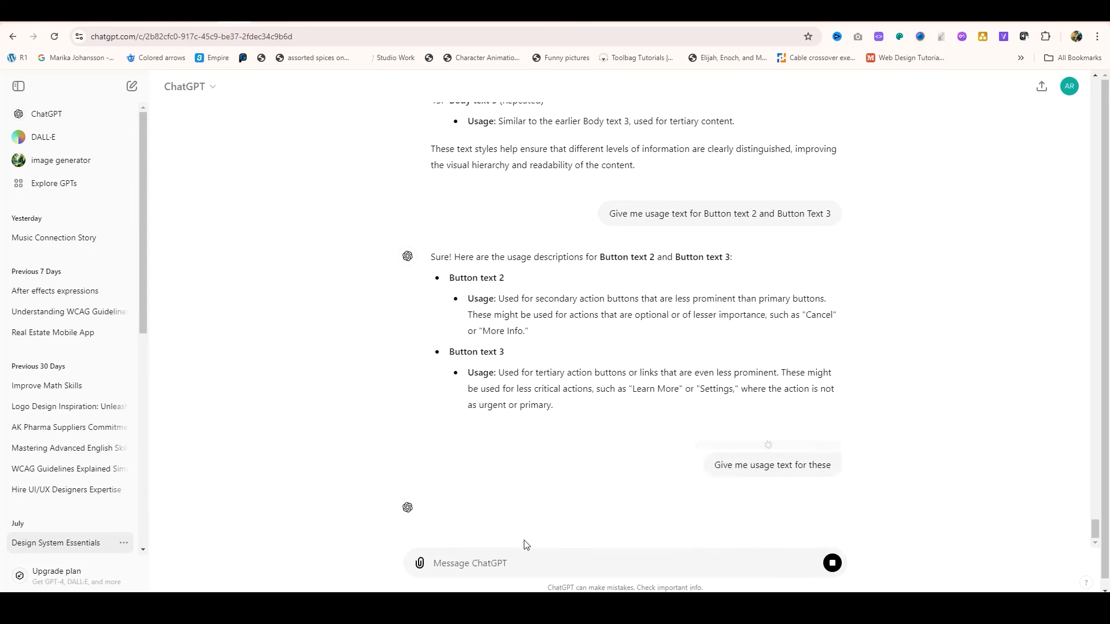
Step: Copy ChatGPT's Large Title description into that row's usage text in Figma and narrow the text to wrap onto three lines
scroll(526, 545, "down", 2)
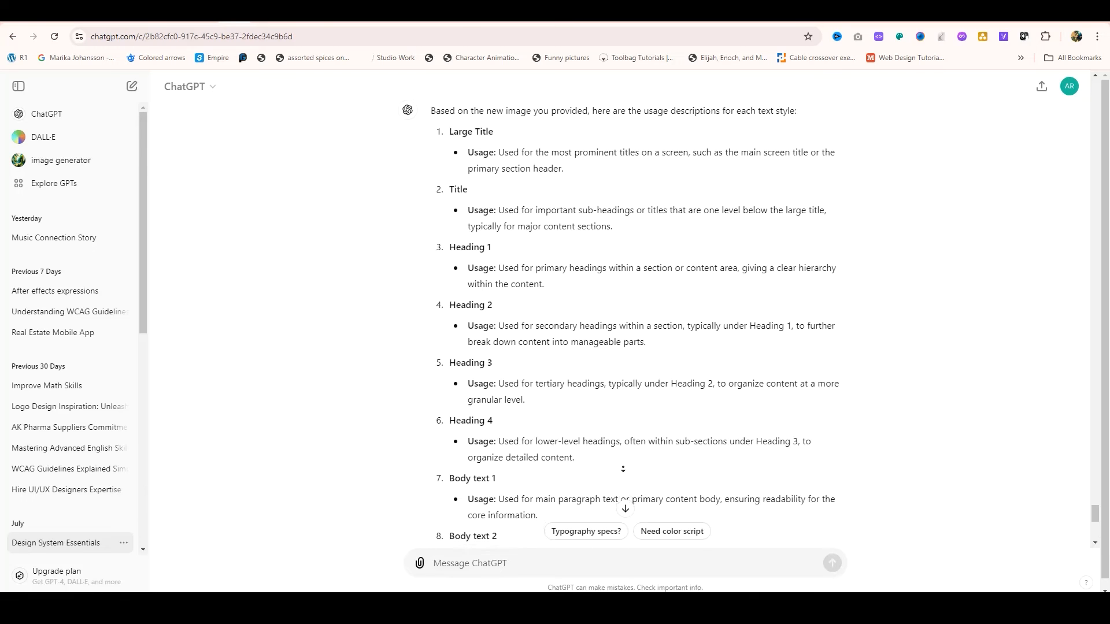
scroll(526, 546, "down", 3)
scroll(500, 245, "up", 5)
left_click_drag(500, 246, 578, 276)
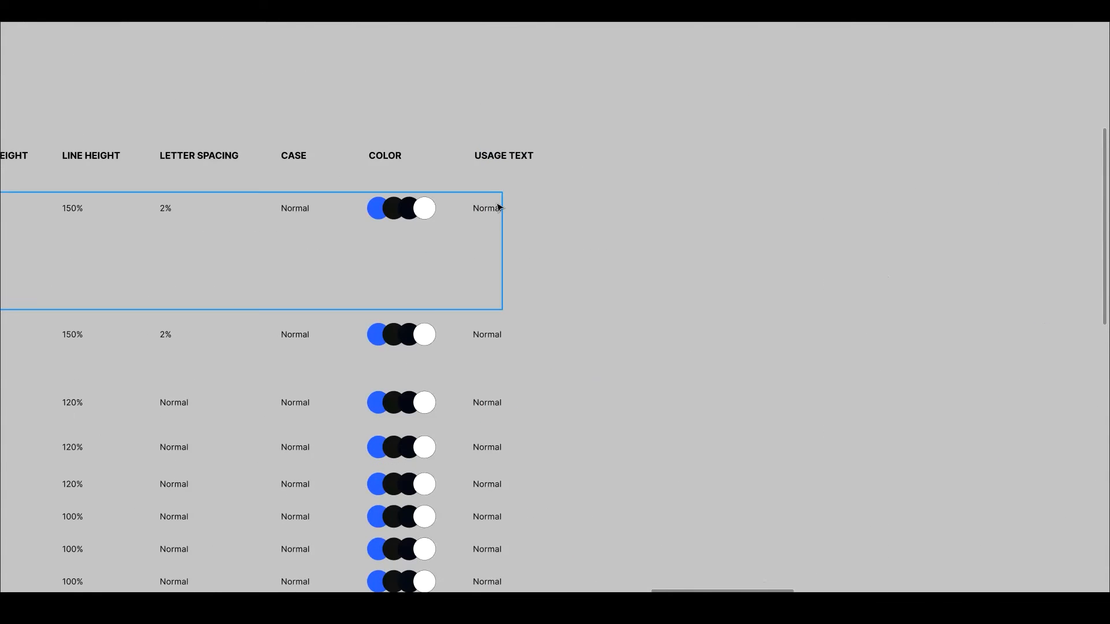
type("Used for the most prominent titles on a screen, such as the main screen title or the primary section header.")
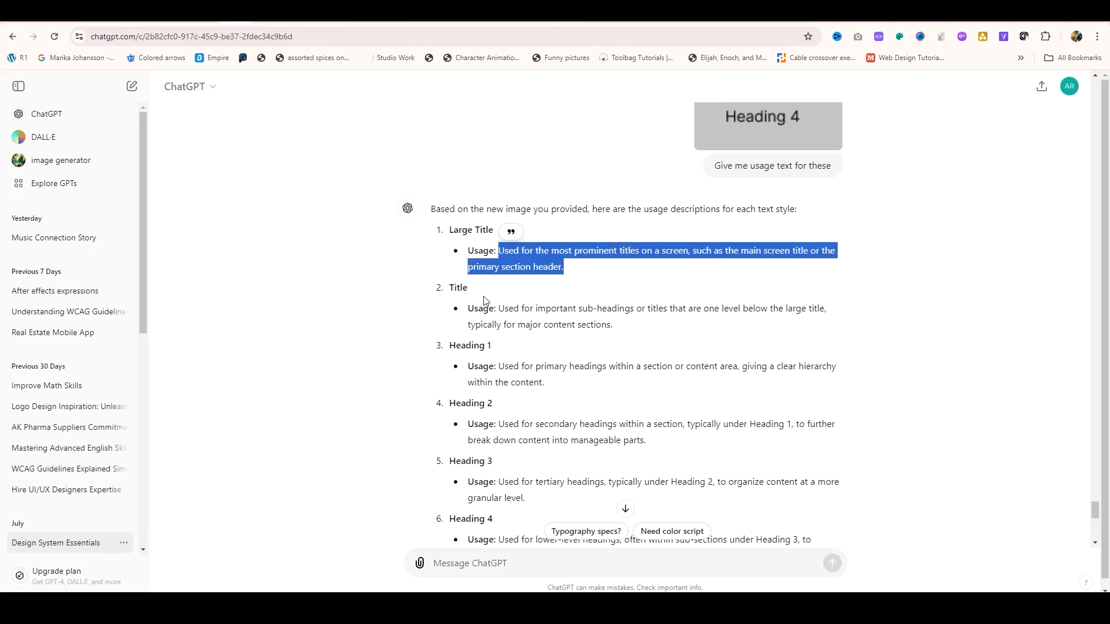
Step: Replace the Title row's usage text with ChatGPT's description of important sub-headings, keeping it on a single line
left_click_drag(499, 308, 640, 334)
key("ctrl+c")
key("Return")
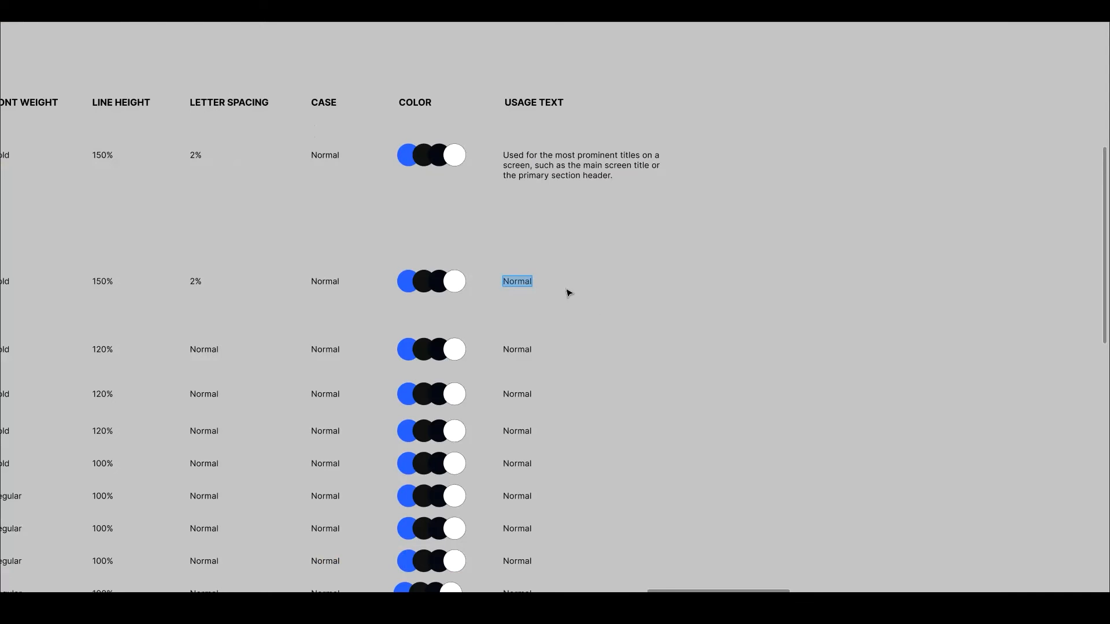
key("ctrl+v")
left_click_drag(974, 283, 902, 283)
key("ctrl+z")
Step: Replace the usage texts of the Heading 1 and Heading 2 rows with ChatGPT's matching descriptions
scroll(783, 283, "down", 3)
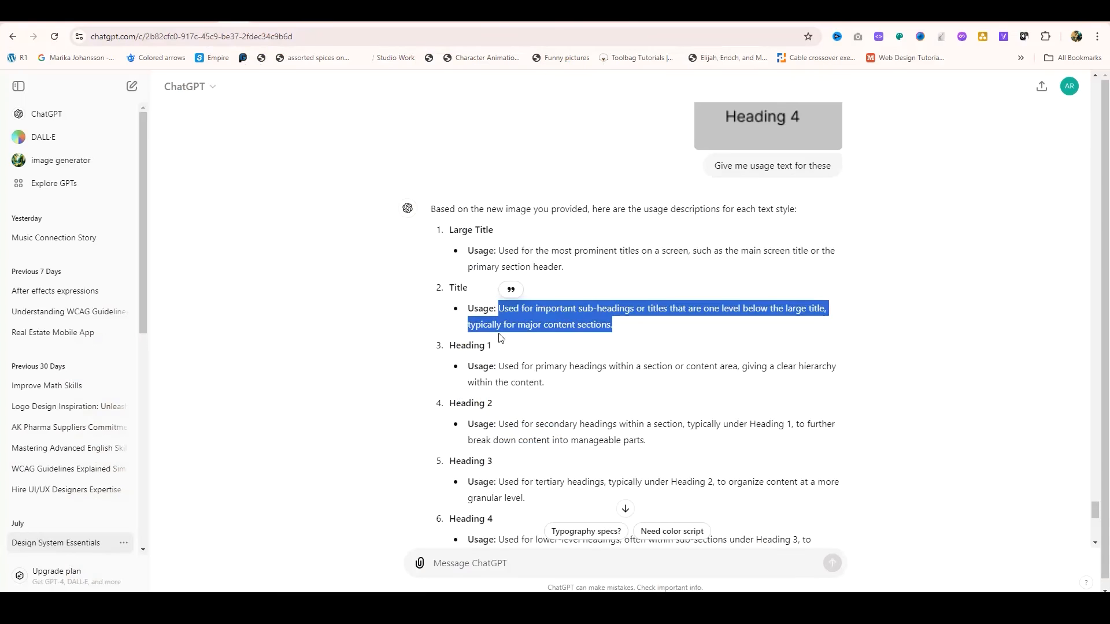
left_click_drag(499, 366, 558, 383)
left_click(527, 245)
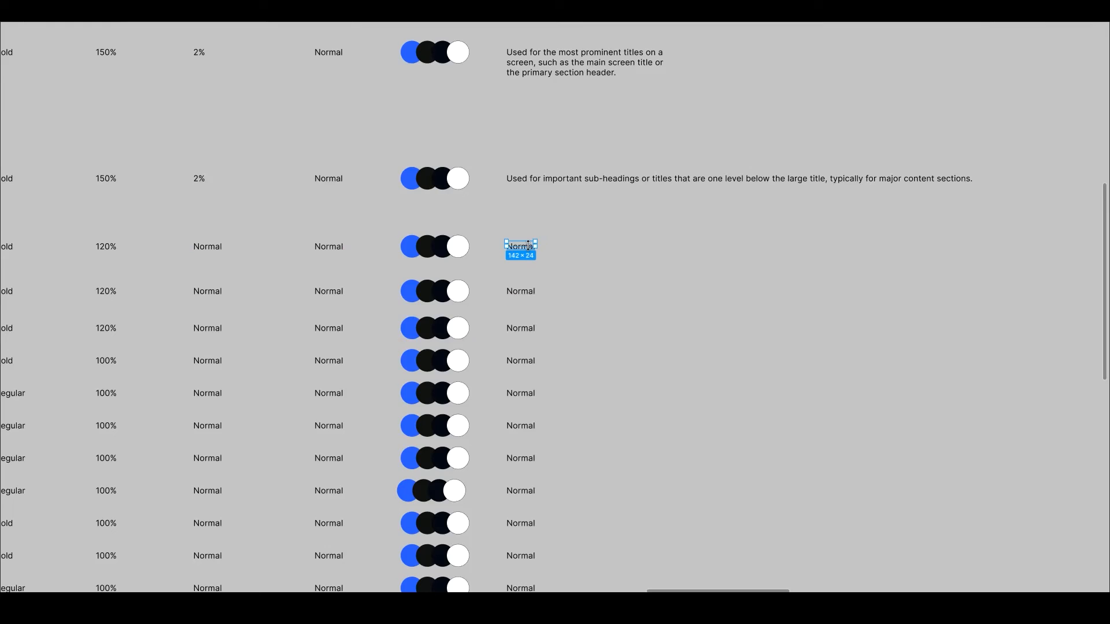
key("Return")
type("Used for primary headings within a section or content area, giving a clear hierarchy within the content.")
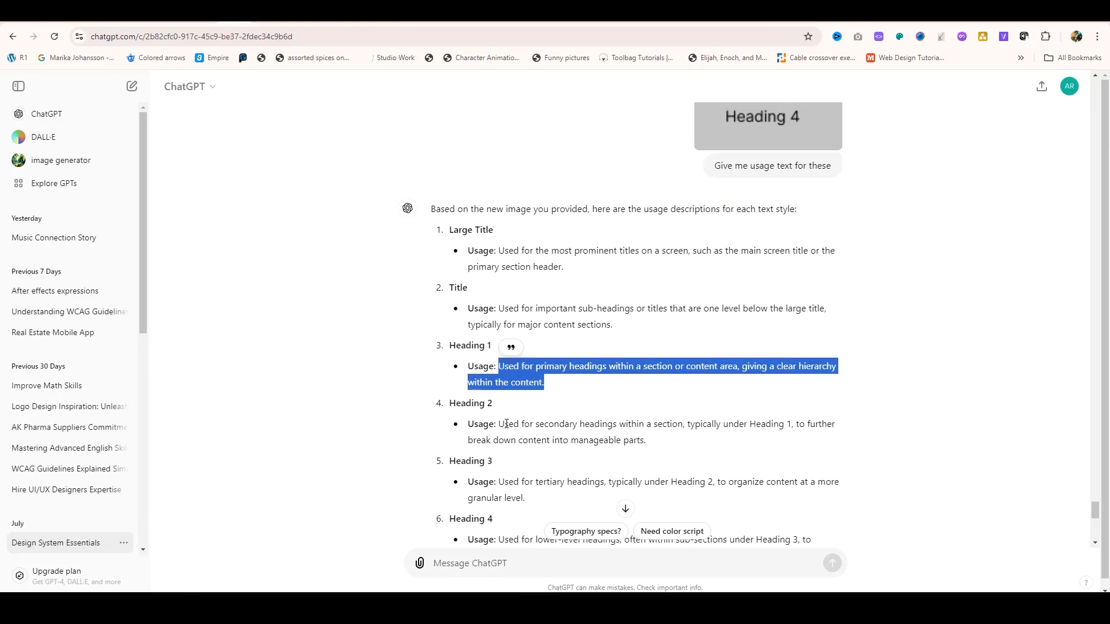
left_click_drag(501, 421, 648, 441)
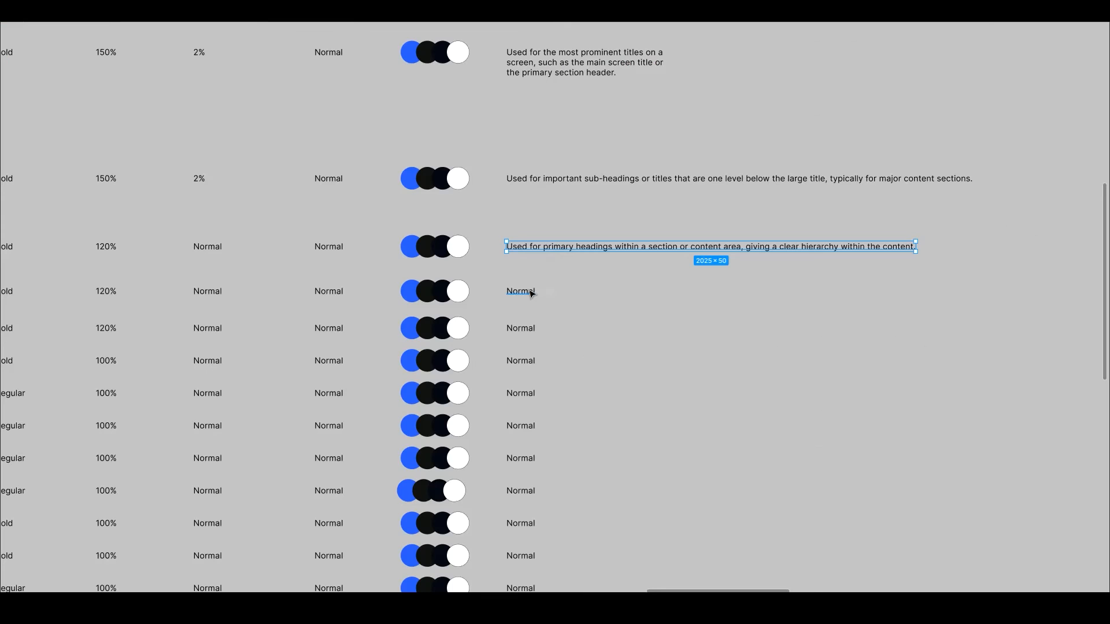
left_click(530, 292)
key("Return")
type("Used for secondary headings within a section, typically under Heading 1, to further break down content into manageable parts.")
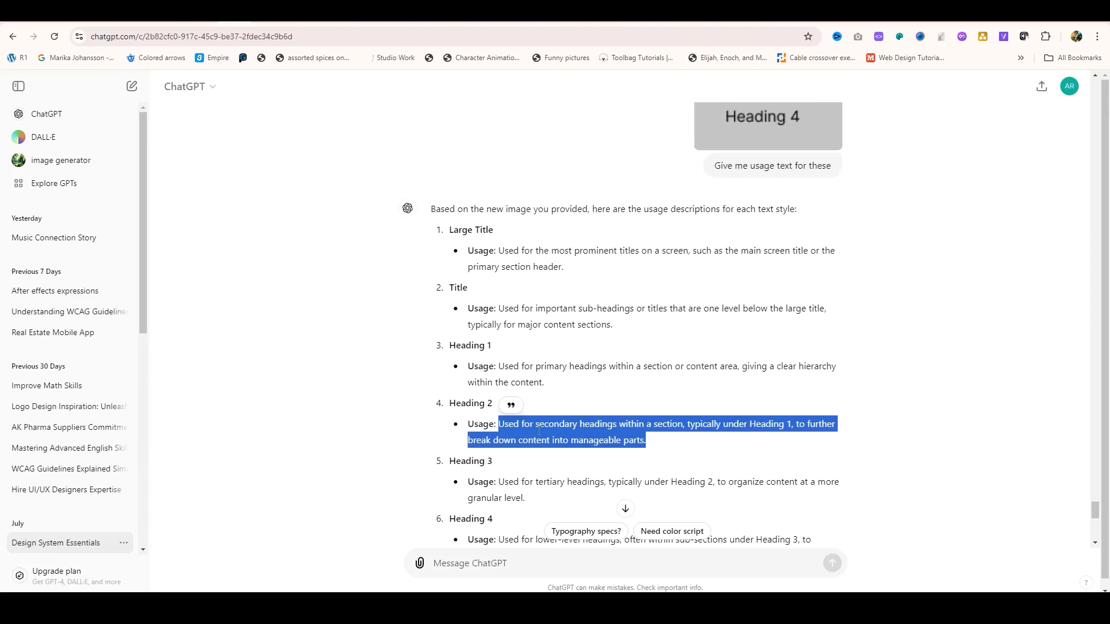
Step: Fill the Heading 3 and Heading 4 rows' usage texts with the corresponding ChatGPT descriptions
left_click_drag(501, 482, 543, 496)
scroll(543, 167, "down", 3)
left_click(542, 167)
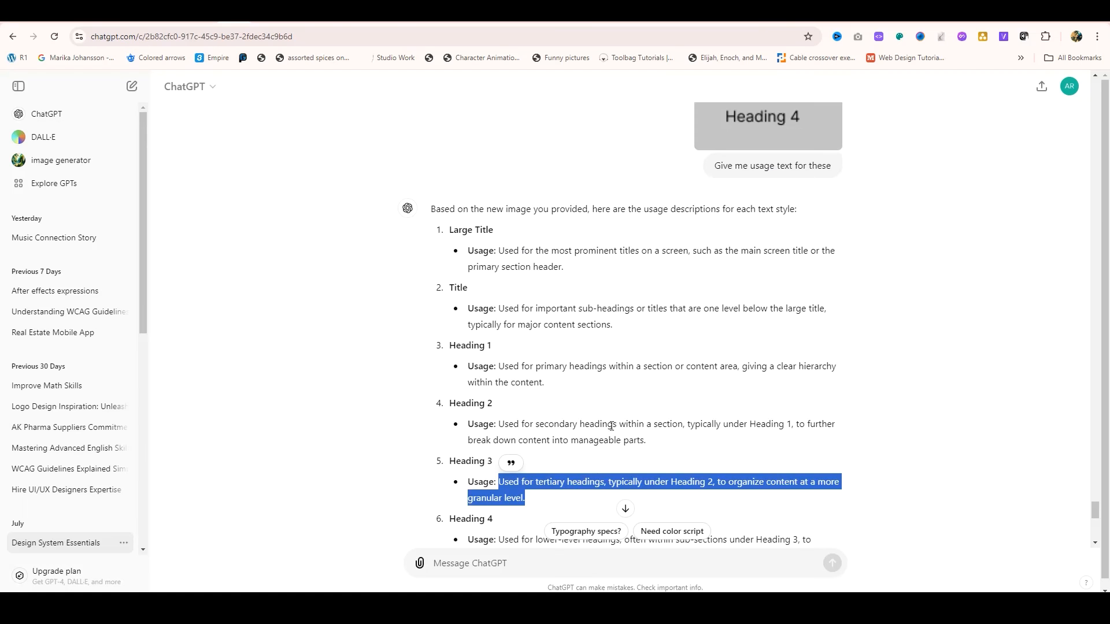
scroll(521, 404, "down", 5)
left_click_drag(499, 253, 575, 269)
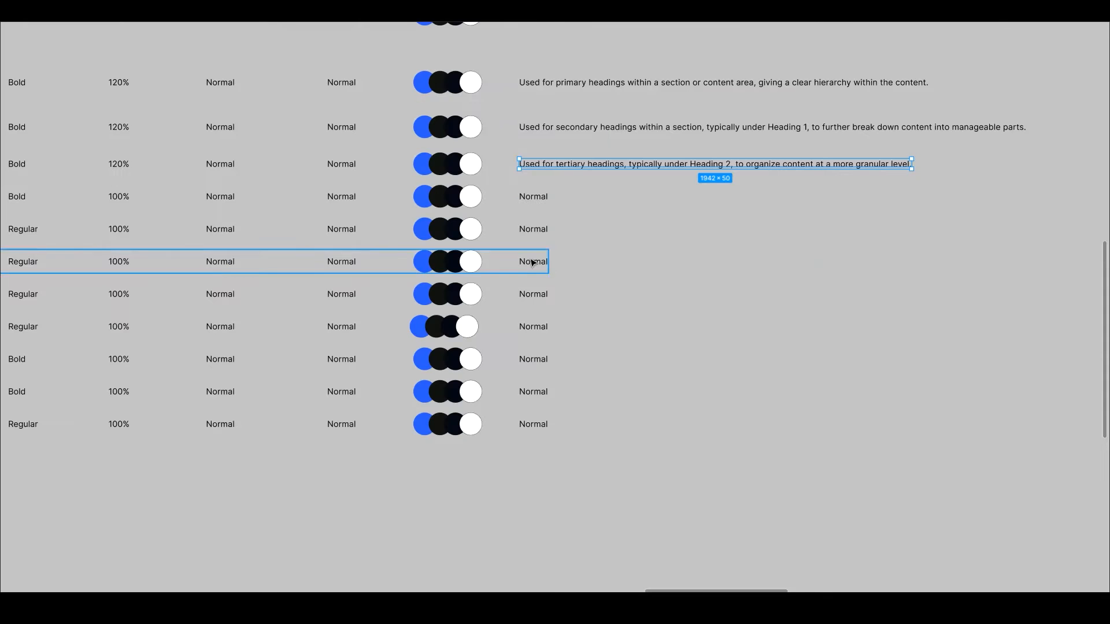
type("Used for lower-level headings, often within sub-sections under Heading 3, to organize detailed content.")
Step: Replace the usage texts of the Body text 1, Body text 2 and Body text 3 rows with ChatGPT's descriptions
left_click_drag(498, 310, 538, 328)
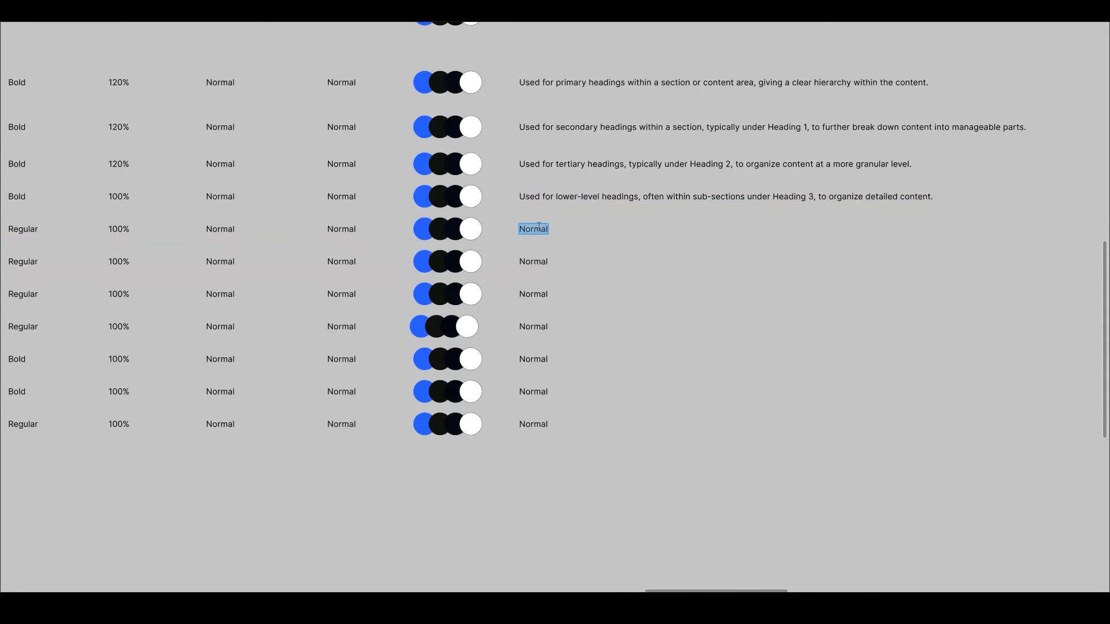
type("Used for main paragraph text or primary content body, ensuring readability for the core information.")
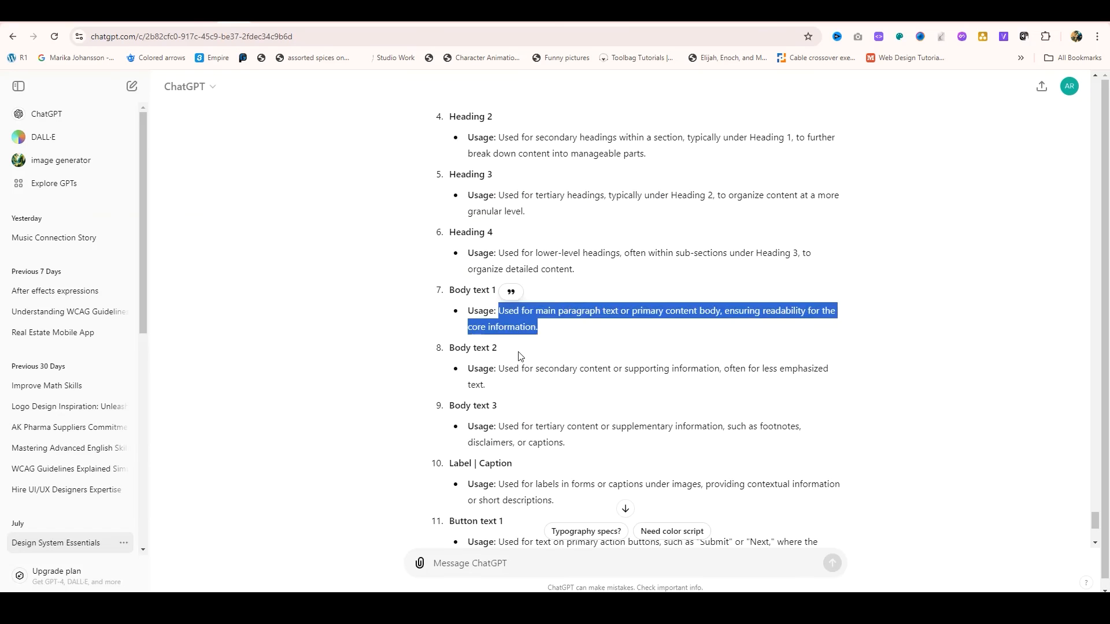
left_click_drag(499, 368, 486, 385)
key("ctrl+c")
double_click(552, 271)
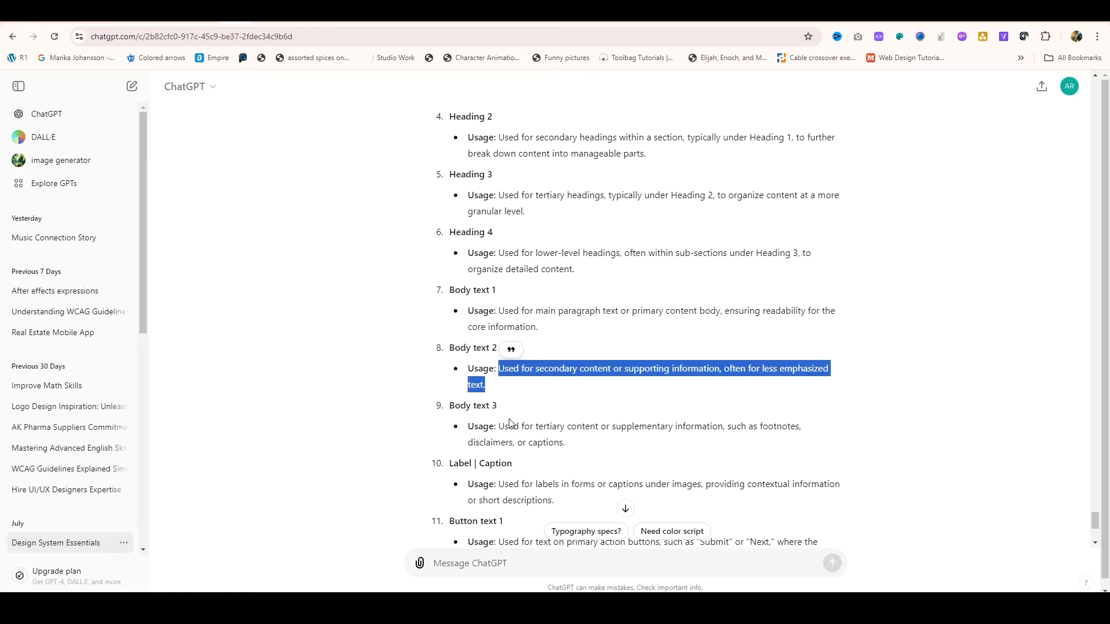
left_click_drag(499, 426, 565, 443)
key("ctrl+v")
double_click(549, 302)
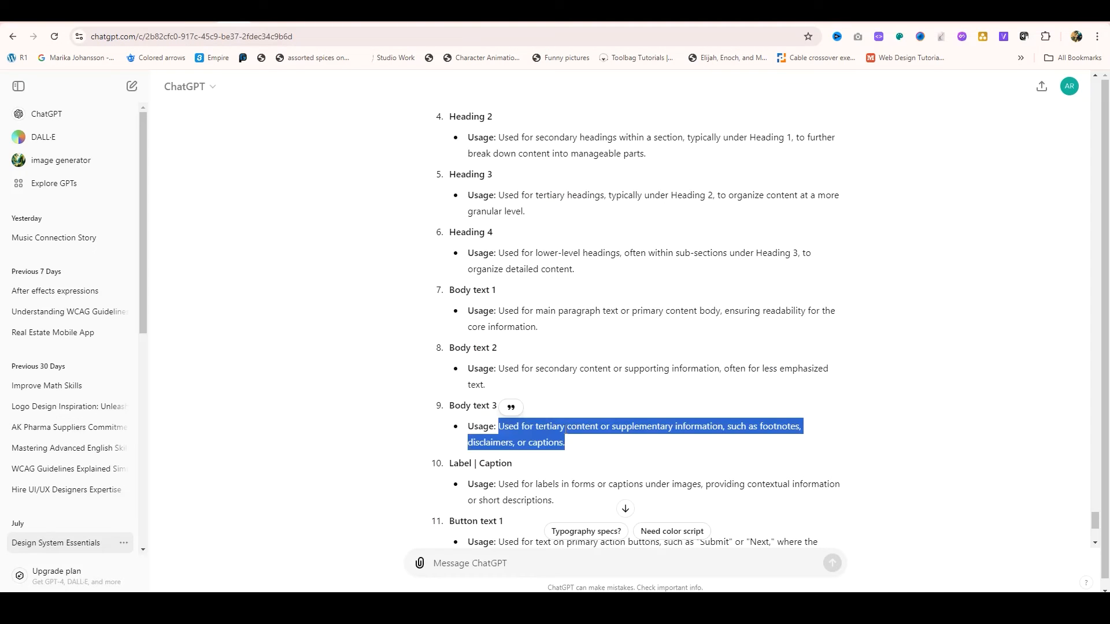
Step: Copy ChatGPT's Label | Caption and Button text 1 descriptions into the usage texts of those two rows
left_click_drag(499, 484, 554, 501)
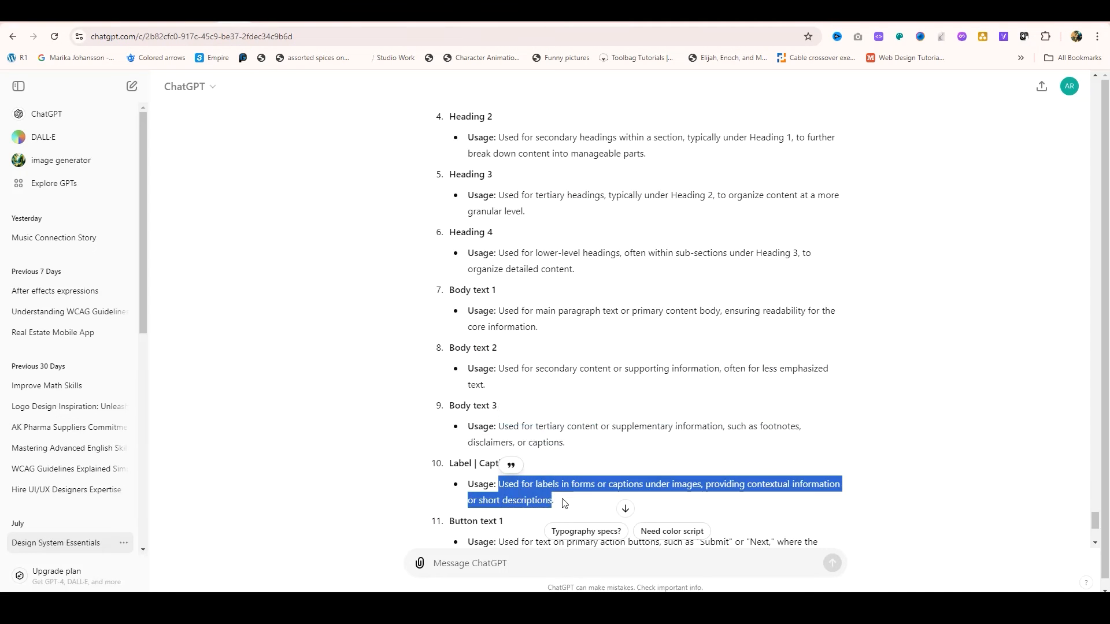
type("Used for tertiary content or supplementary information, such as footnotes, disclaimers, or captions.")
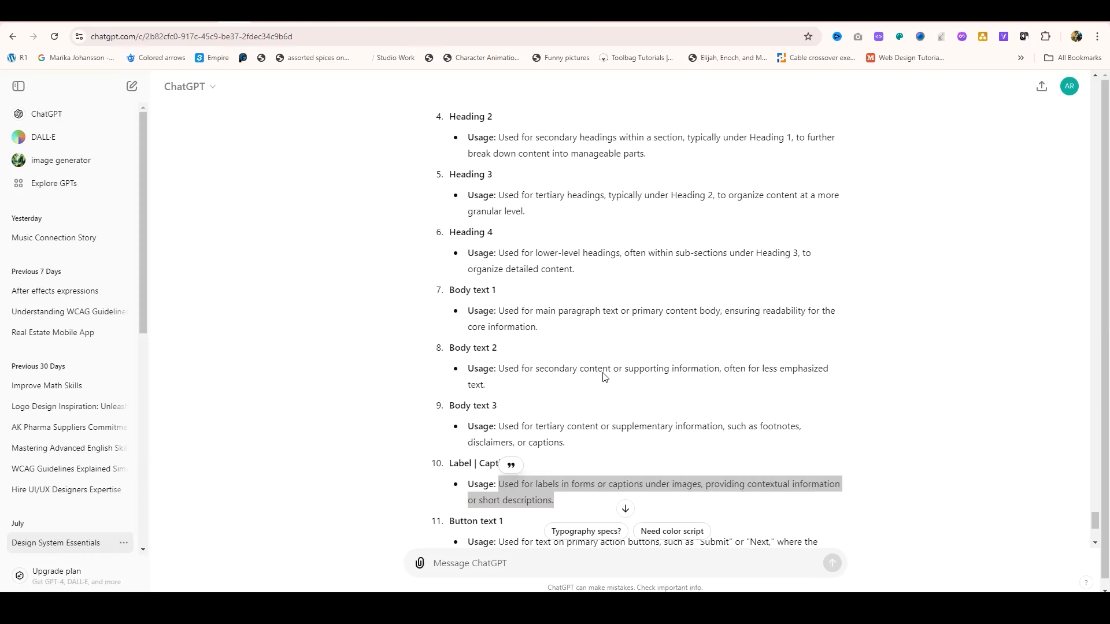
scroll(603, 377, "down", 5)
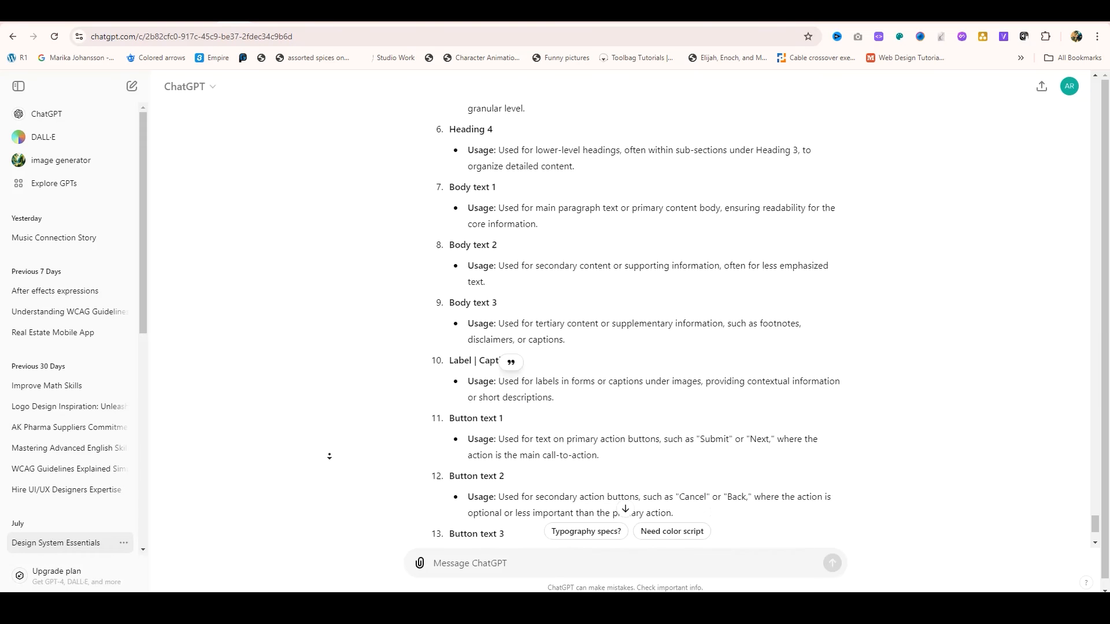
left_click_drag(499, 287, 605, 303)
type("Used for labels in forms or captions under images, providing contextual information or short descriptions.")
double_click(533, 359)
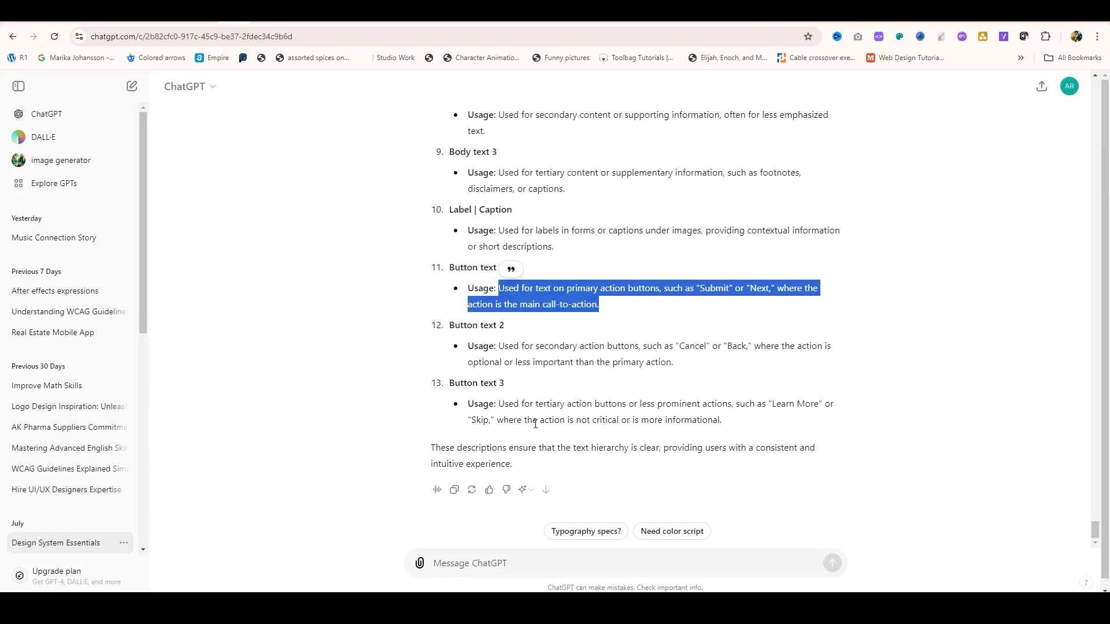
Step: Copy ChatGPT's Button text 2 and Button text 3 descriptions into the usage texts of the last two rows
left_click_drag(499, 345, 673, 362)
type("Used for text on primary action buttons, such as \"Submit\" or \"Next,\" where the action is the main call-to-action.")
double_click(533, 391)
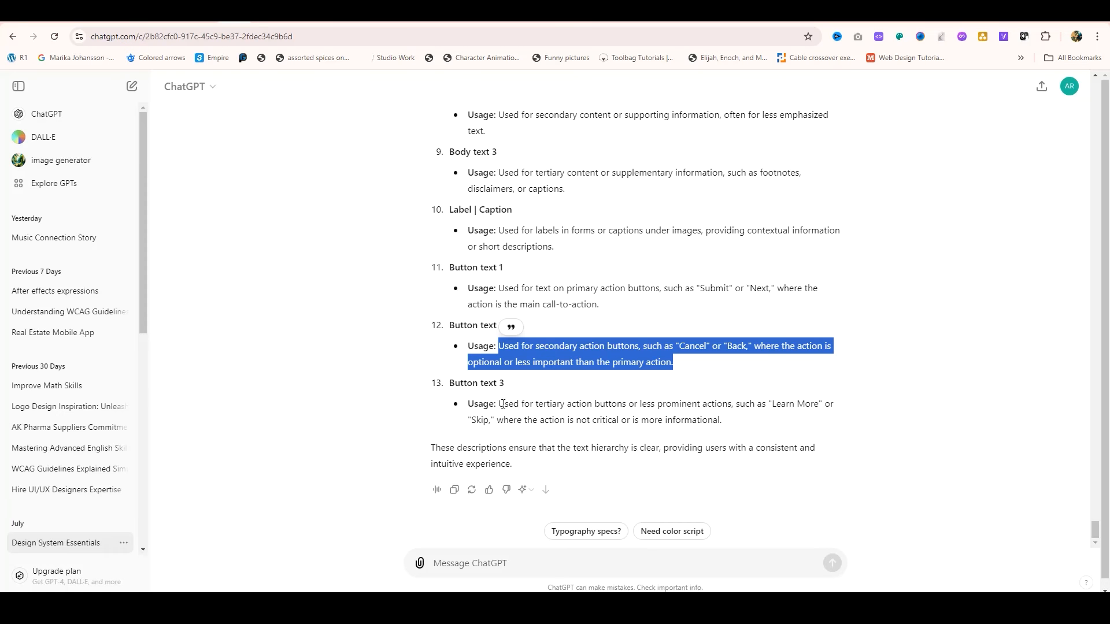
left_click_drag(499, 403, 723, 421)
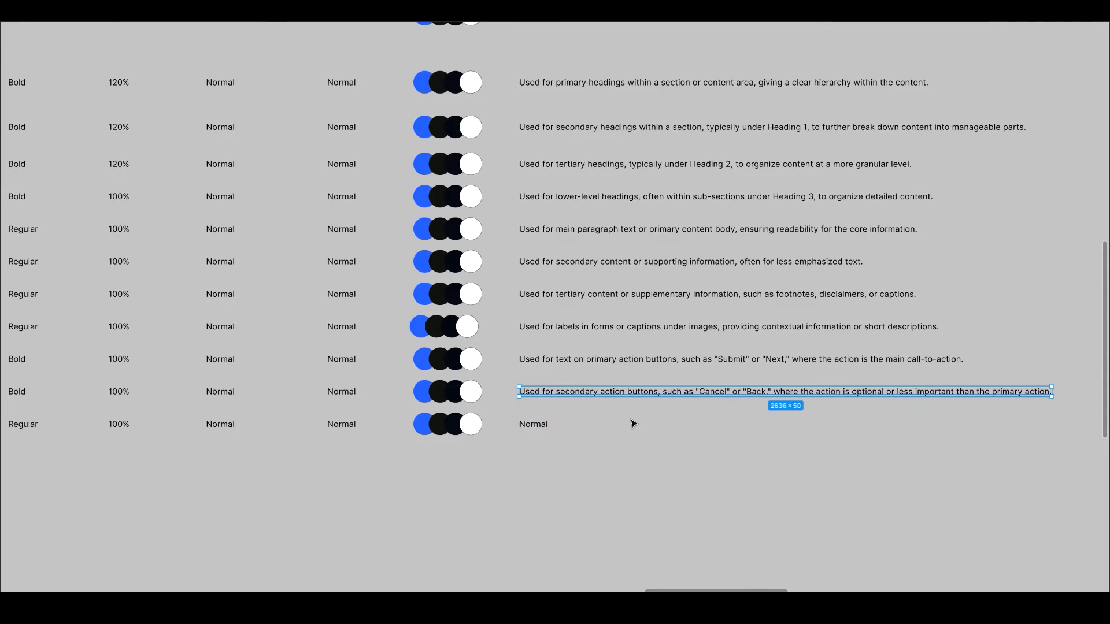
double_click(533, 422)
type("Used for tertiary action buttons or less prominent actions, such as \"Learn More\" or \"Skip,\" where the action is not critical or is more informational.")
Step: Narrow all usage texts from the Title row to the Button text 3 row together so they wrap onto several lines
scroll(678, 397, "down", 5)
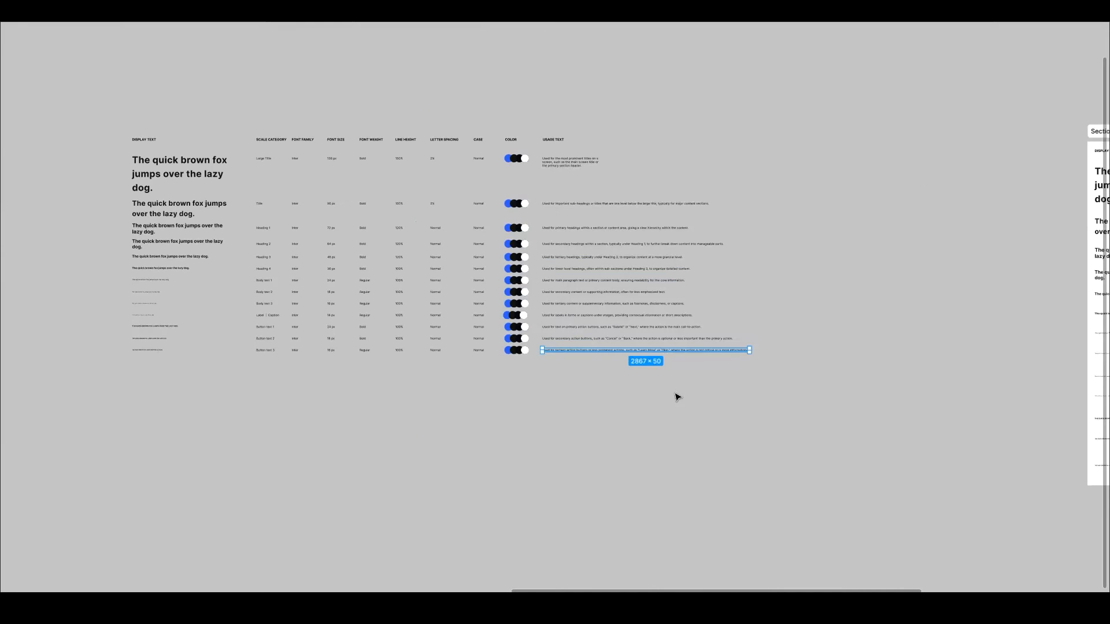
left_click_drag(677, 396, 685, 176)
left_click_drag(749, 227, 614, 220)
key("ctrl+z")
left_click(652, 293, "shift")
left_click_drag(750, 273, 589, 252)
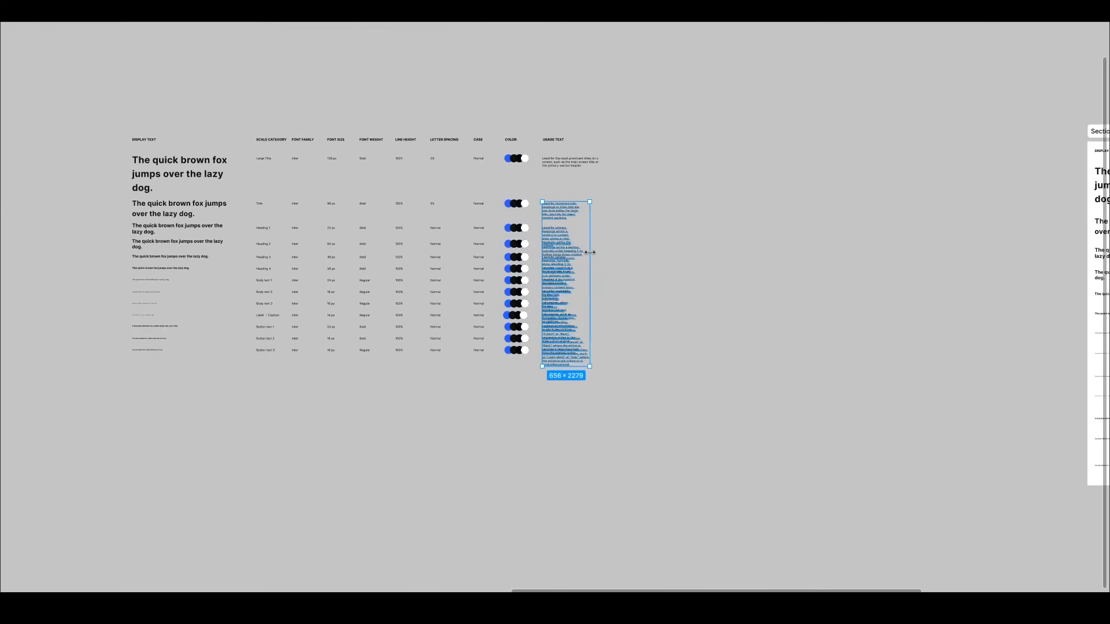
Step: Distribute all table rows below the column headings evenly with a vertical spacing of 100
left_click_drag(674, 407, 400, 169)
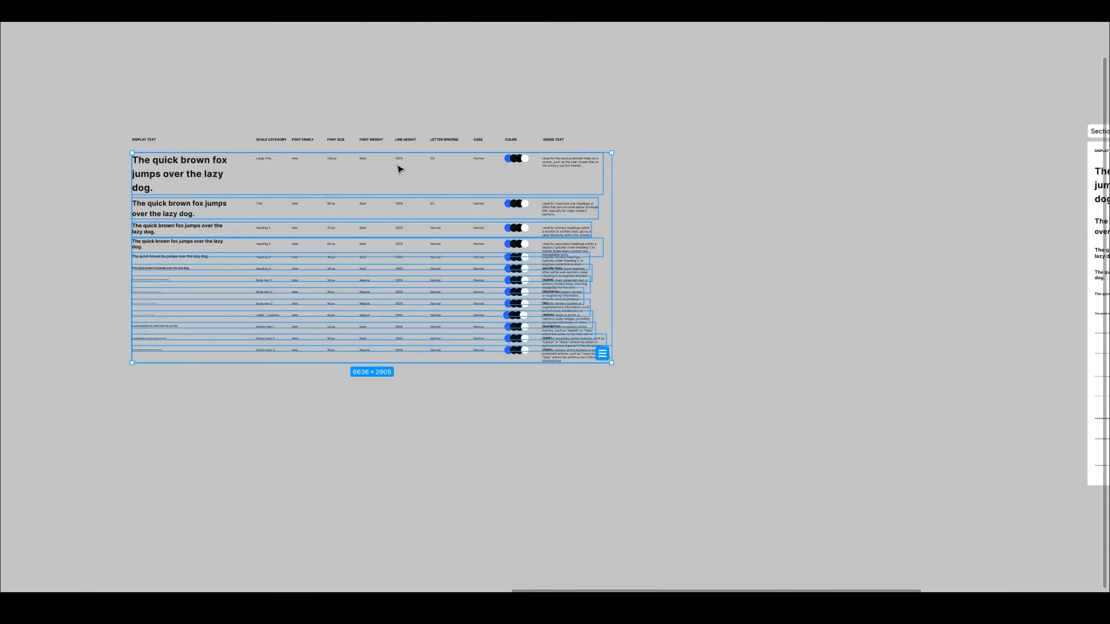
key("alt+shift+v")
key("ctrl+backslash")
left_click_drag(984, 184, 47, 178)
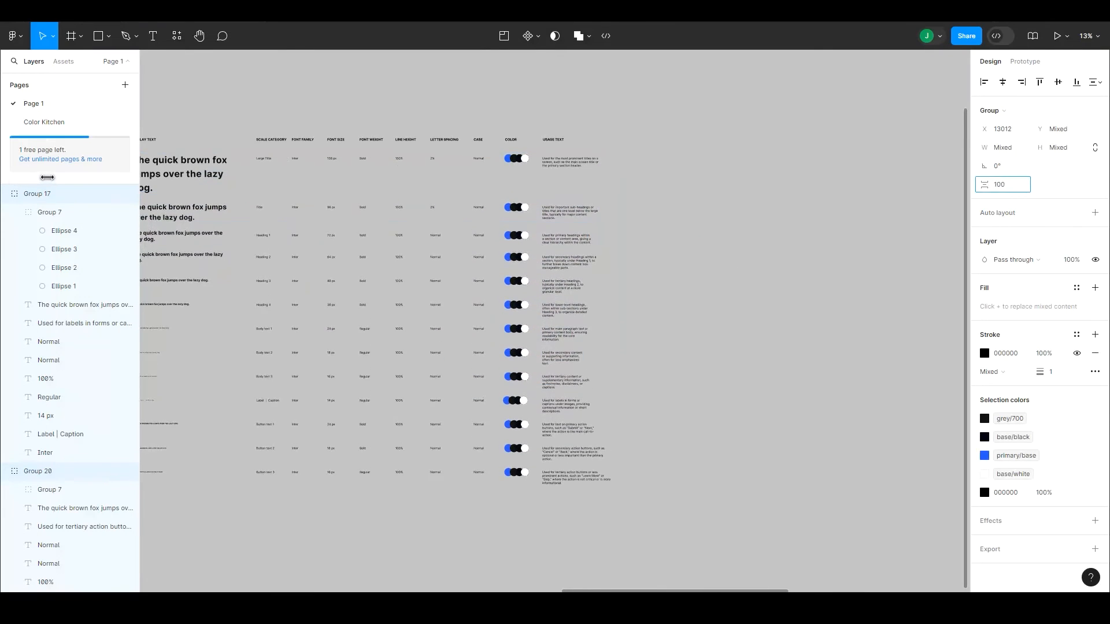
left_click(717, 265)
Step: Change the fill of the third color circle in the Button text 1 row to the green primary/base library color
scroll(511, 461, "up", 5)
left_click_drag(511, 460, 587, 393)
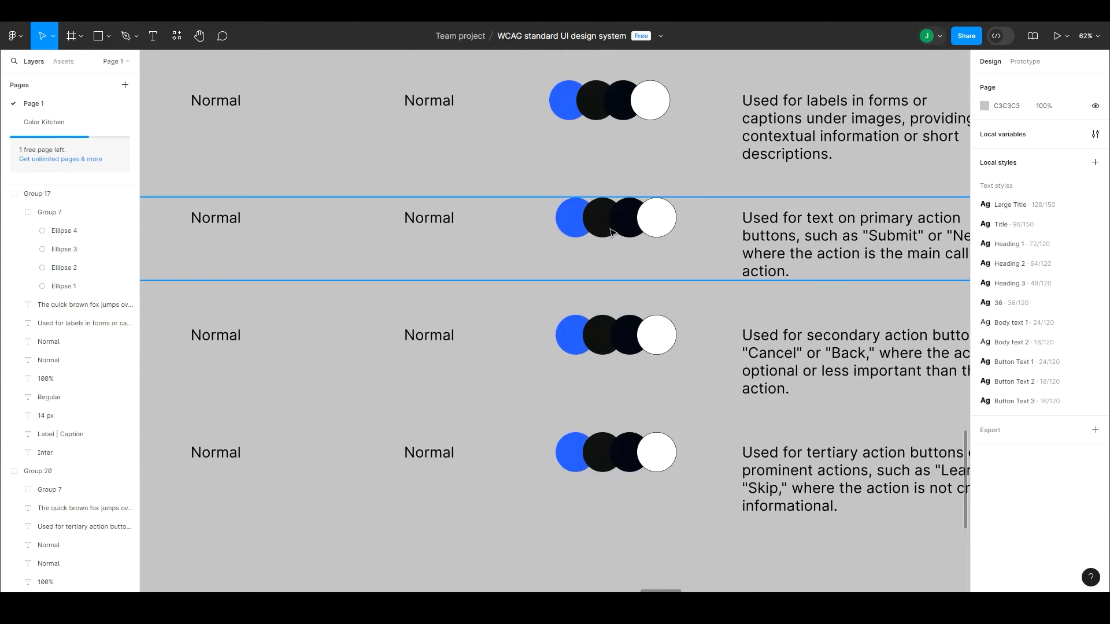
left_click(627, 227, "ctrl")
left_click(1077, 241)
type("bas")
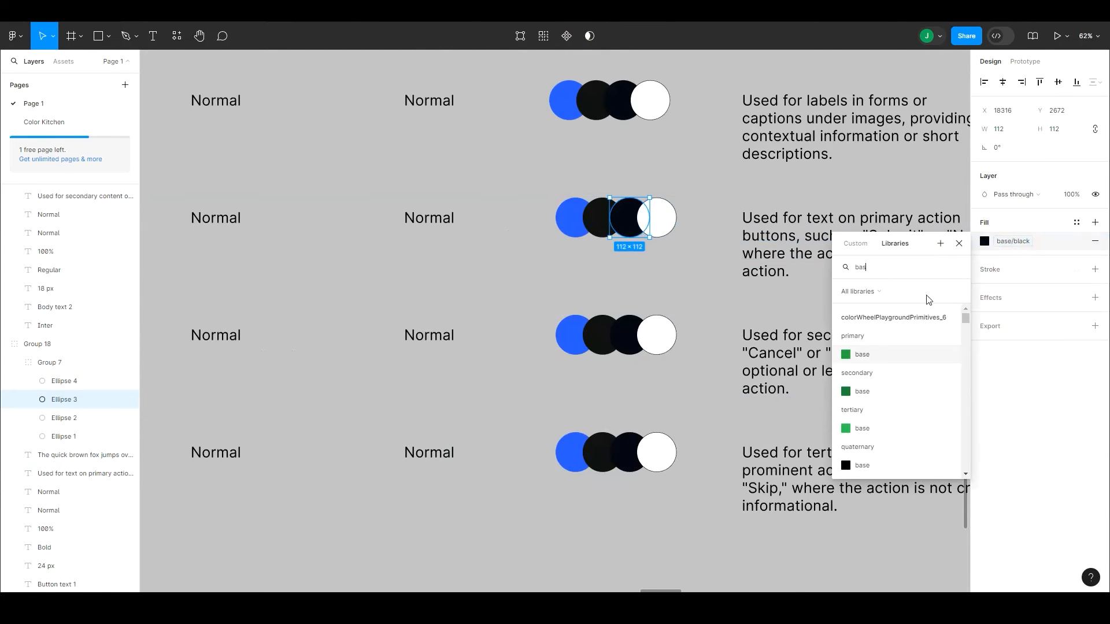
key("Return")
Step: Duplicate the white circle in the Button text 1 row as an overlapping fifth circle at the end
left_click(683, 237)
left_click(666, 219, "ctrl")
left_click_drag(666, 219, 693, 221)
Step: Fill the fourth circle of the Button text 1 row with the orange base color from the libraries
left_click(651, 219)
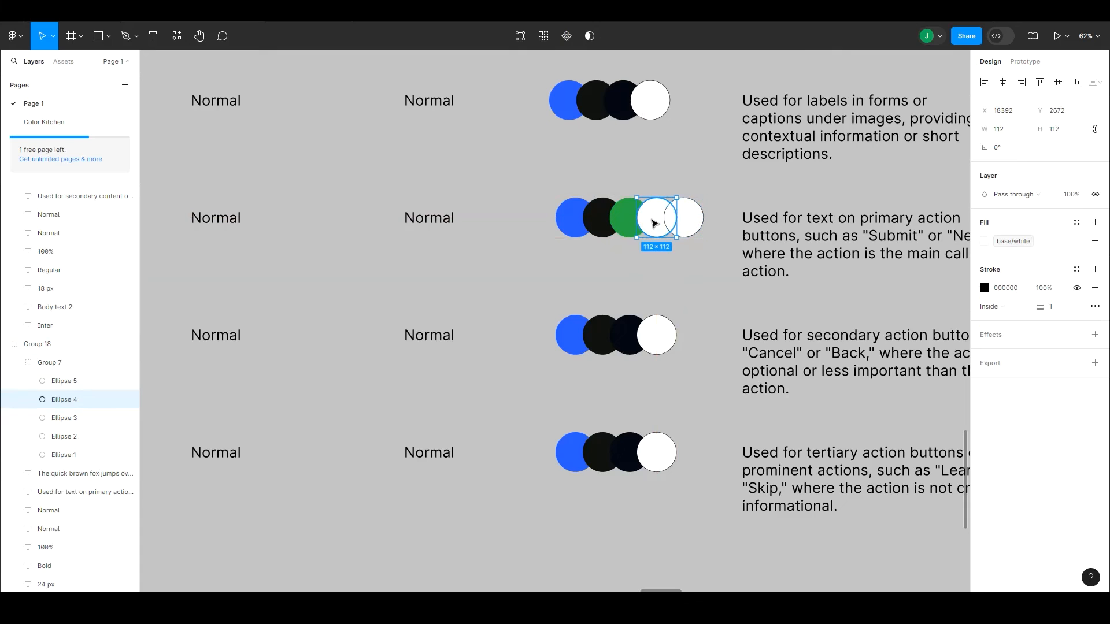
left_click(1077, 241)
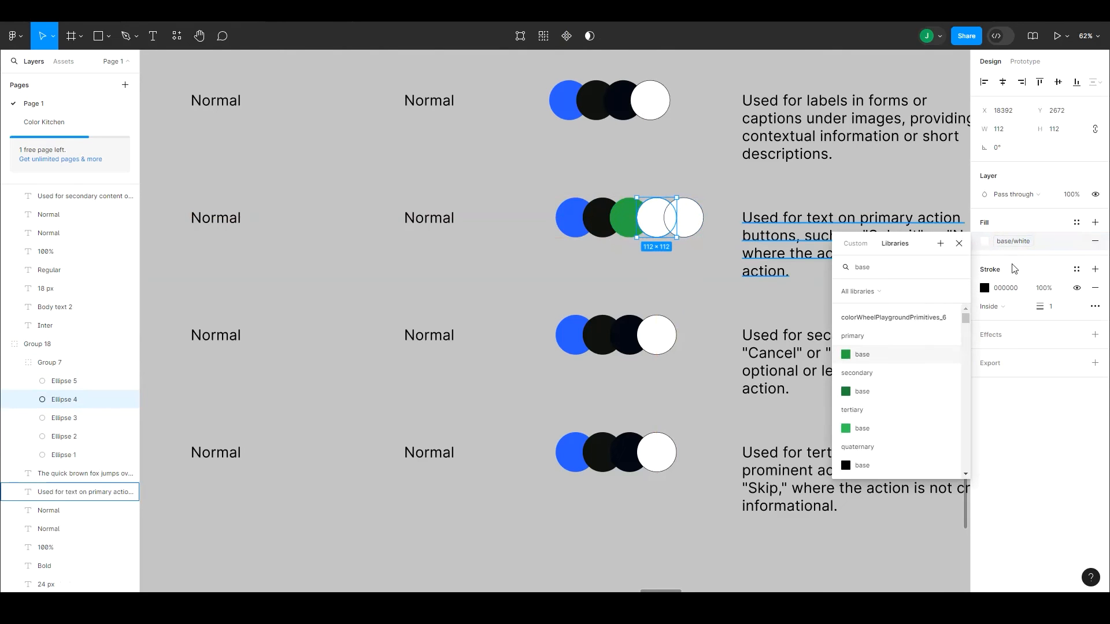
scroll(966, 473, "down", 8)
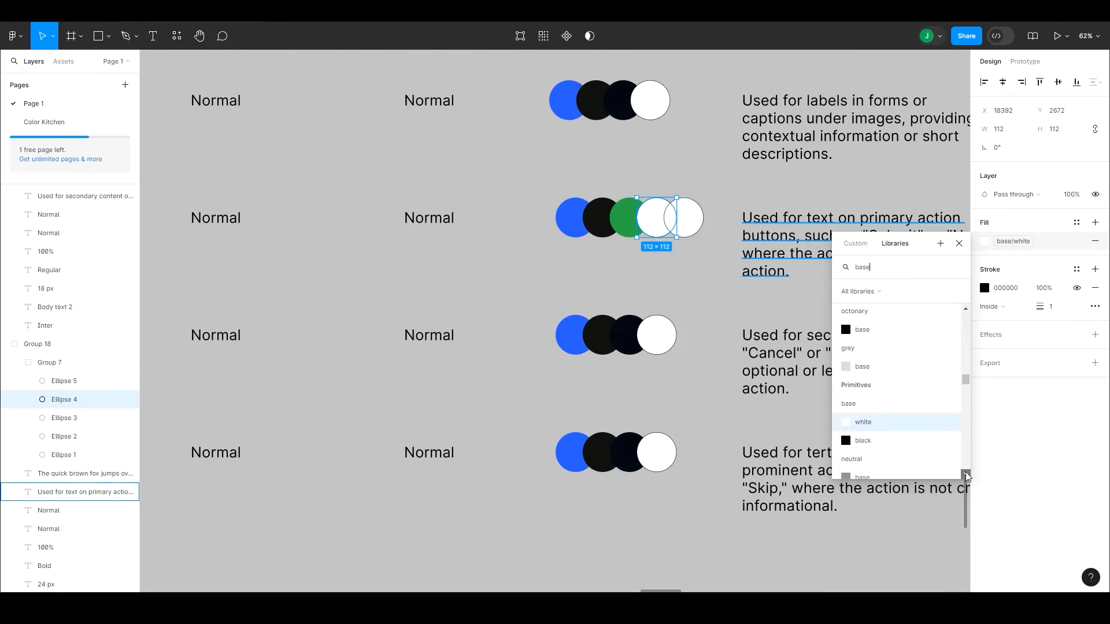
left_click(966, 312)
left_click(860, 325)
left_click(700, 270)
Step: Replace the color circle groups in the Button text 2 and Button text 3 rows with the Button text 1 row's five-circle group
double_click(689, 225)
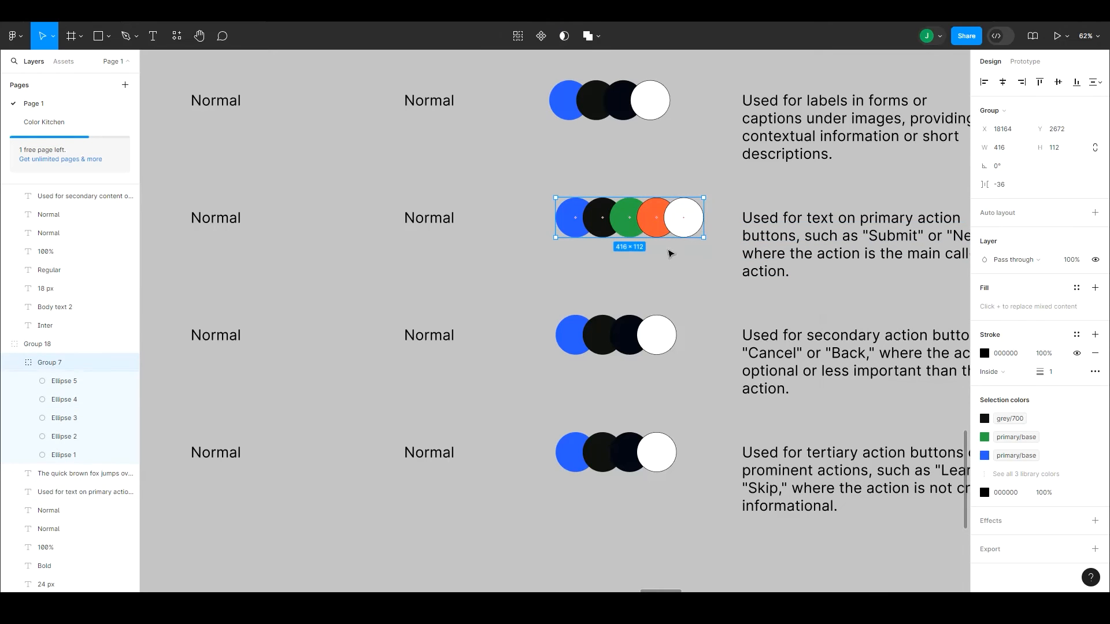
key("ctrl+c")
double_click(649, 338)
key("ctrl+shift+r")
double_click(644, 448)
key("ctrl+shift+r")
left_click(663, 400)
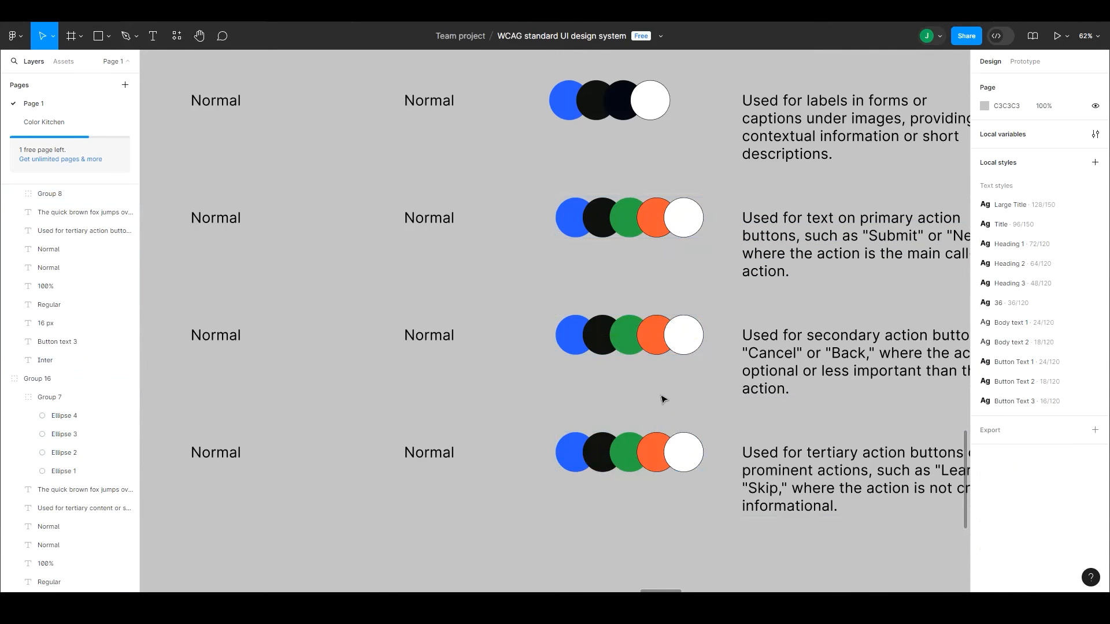
Step: Enclose the whole typography table in a section and extend its upper edge to make room for a heading
key("ctrl+backslash")
scroll(664, 399, "down", 10)
left_click_drag(328, 114, 690, 352)
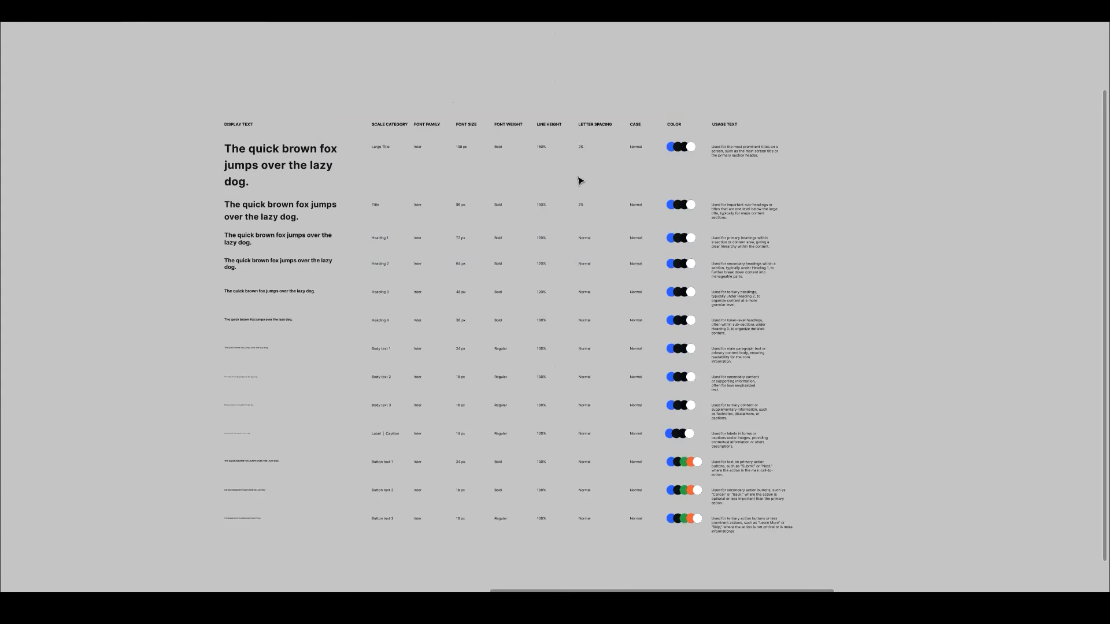
left_click_drag(217, 110, 739, 127)
left_click_drag(142, 92, 826, 523)
key("ctrl+alt+s")
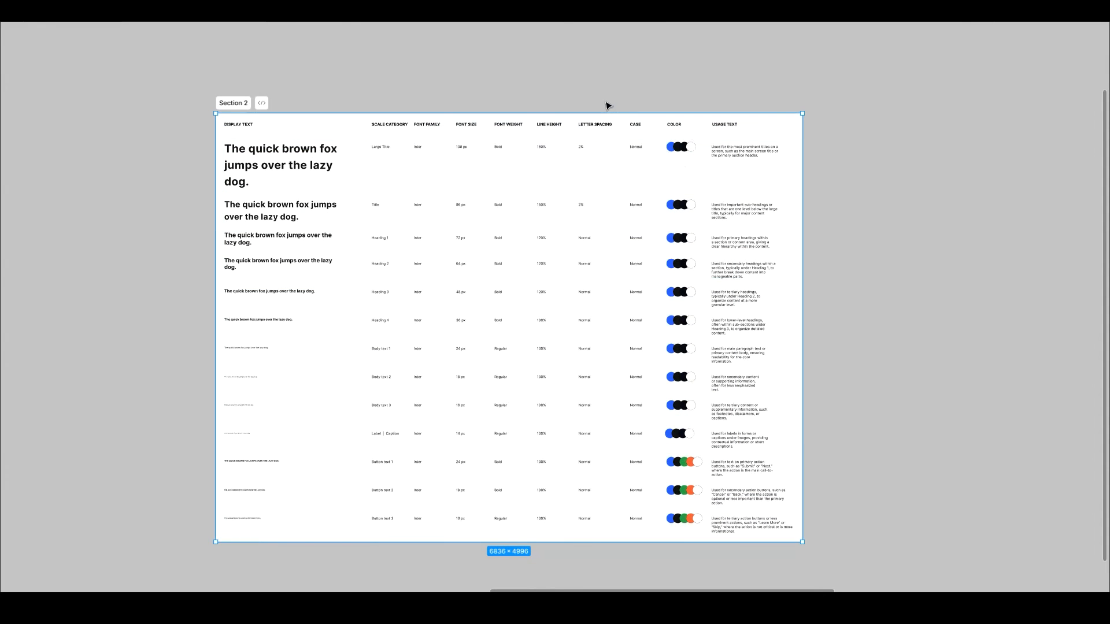
left_click_drag(243, 110, 257, 79)
Step: Duplicate the Large Title sample text above the header row, change it to "Typography" and align it with the display text column
left_click(272, 159)
left_click_drag(282, 163, 296, 103, "alt")
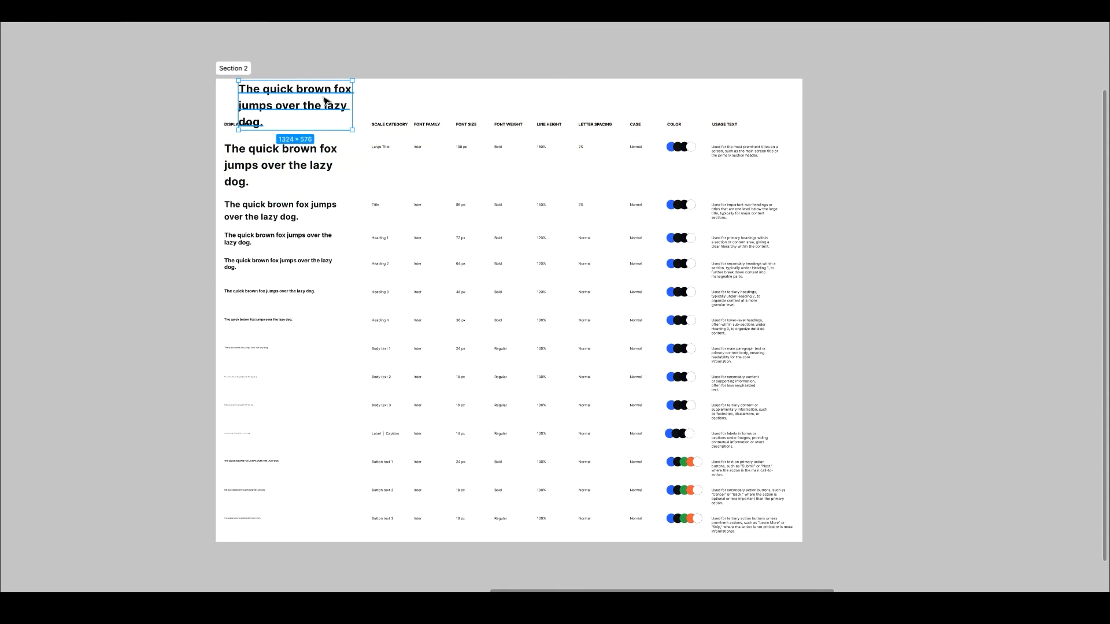
key("Return")
type("Typography")
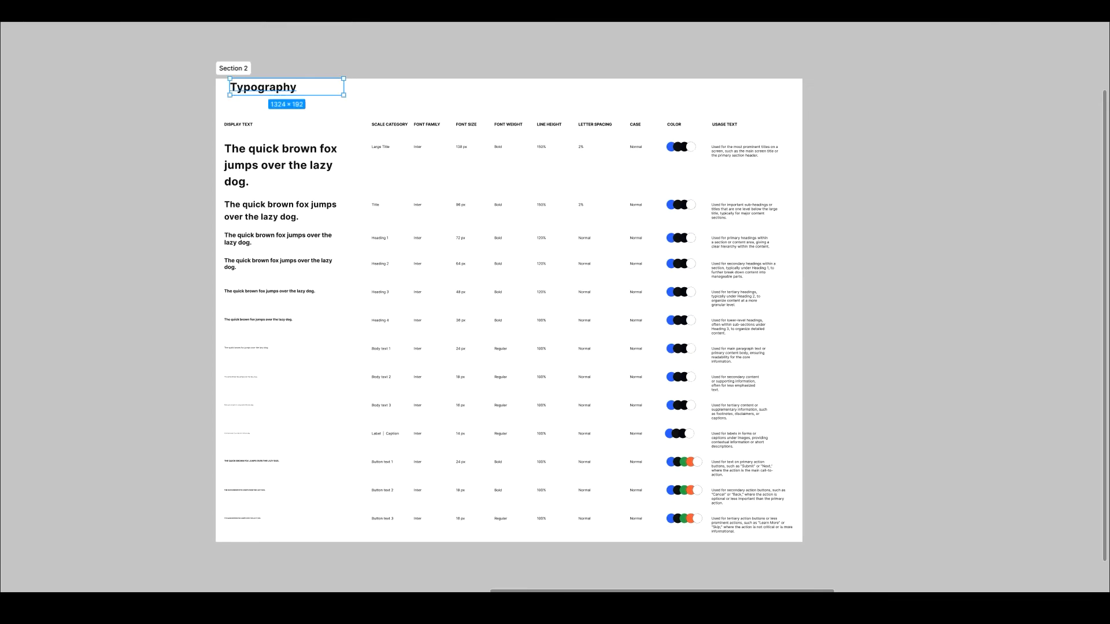
left_click_drag(245, 81, 239, 90)
Step: Detach the Typography heading from its Large Title style and set it to uppercase with auto width
key("ctrl+slash")
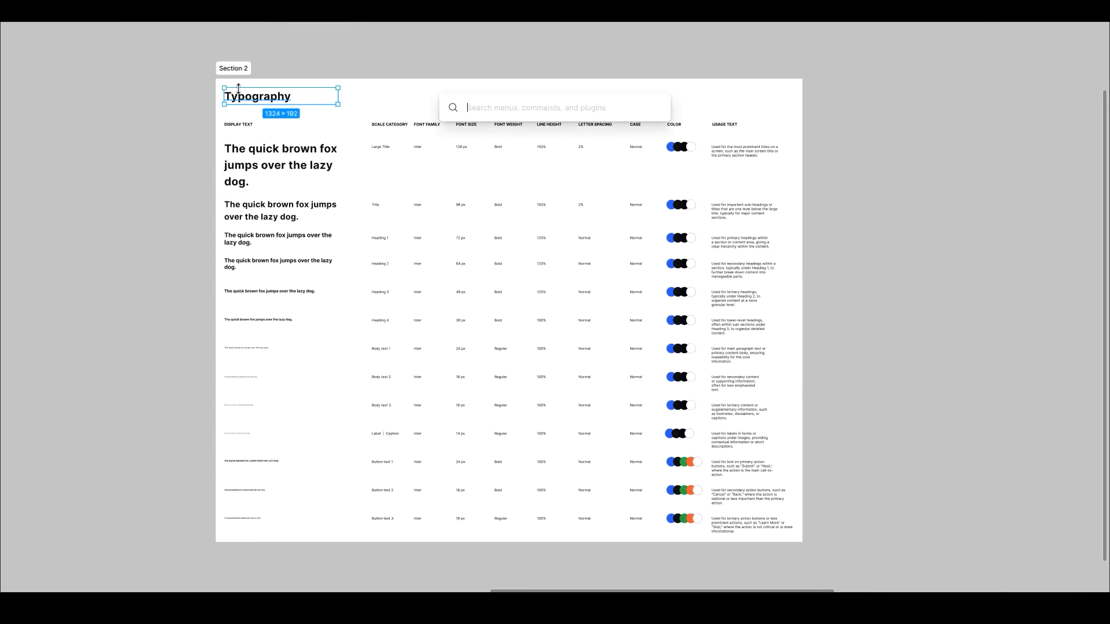
key("Escape")
key("ctrl+backslash")
left_click(1093, 241)
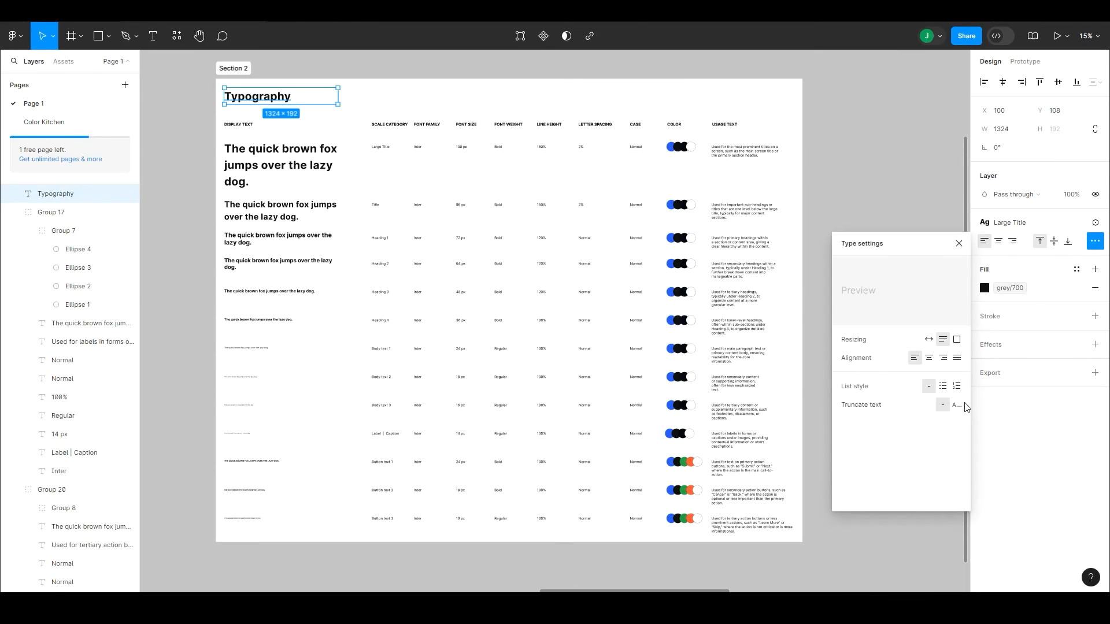
left_click(1076, 223)
left_click(929, 420)
left_click(959, 244)
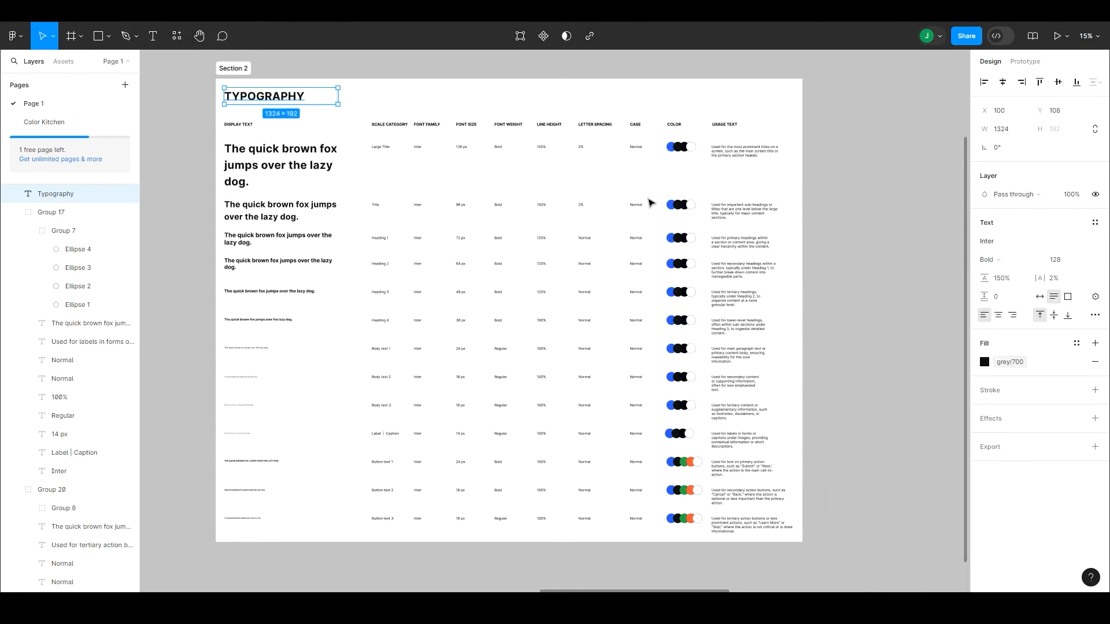
left_click(1040, 297)
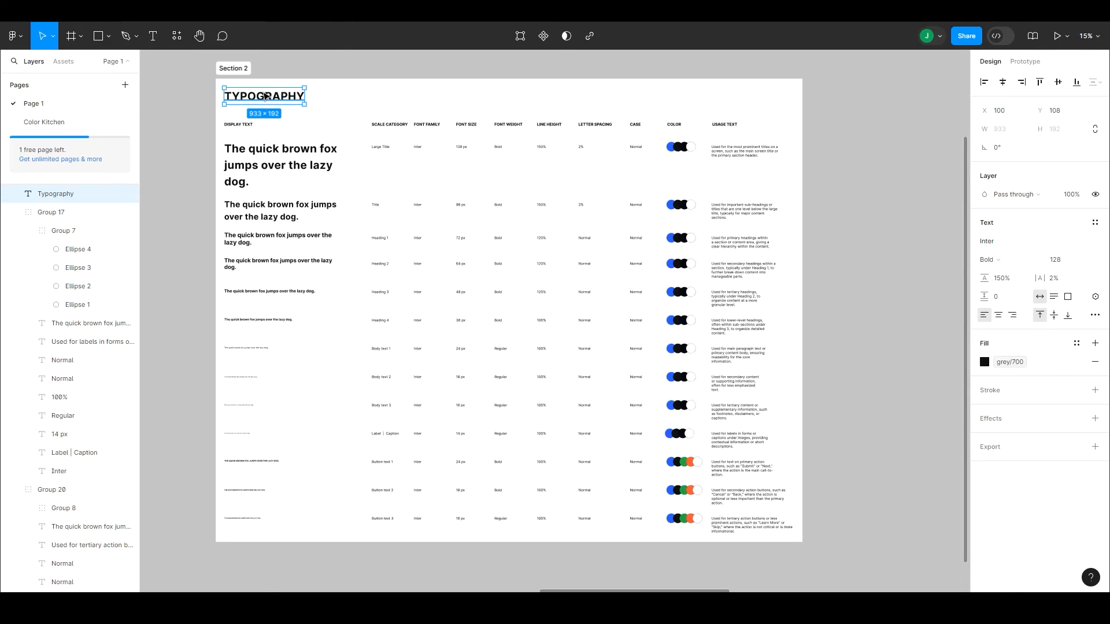
left_click(224, 135)
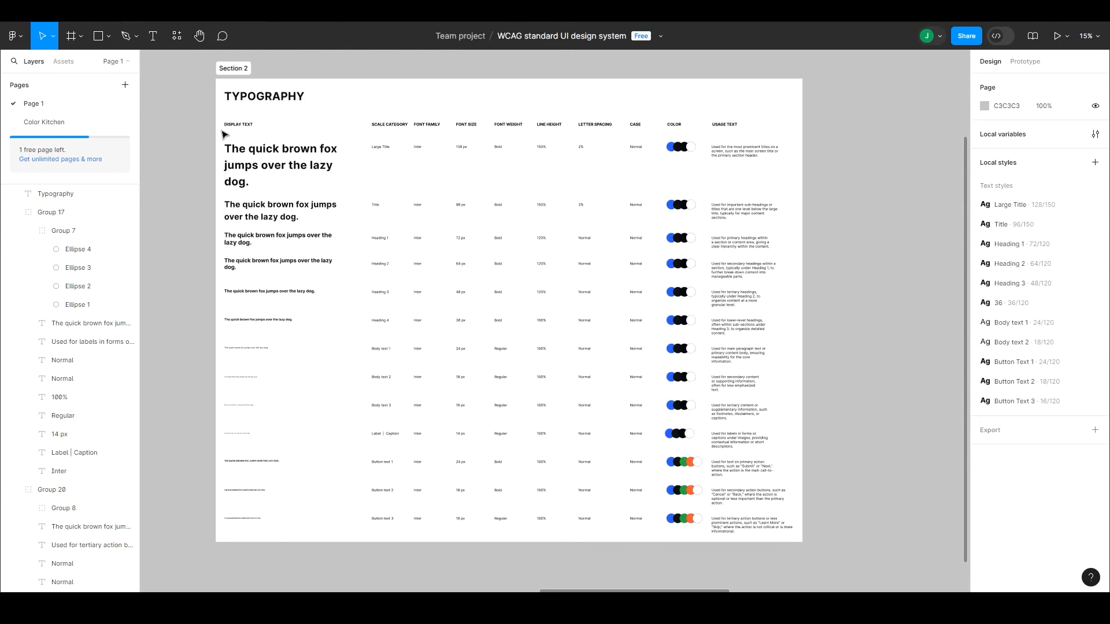
Step: Draw a horizontal line across the full section width between the TYPOGRAPHY heading and the header row, with stroke weight 3
key("l")
left_click_drag(216, 112, 804, 152)
left_click(764, 113)
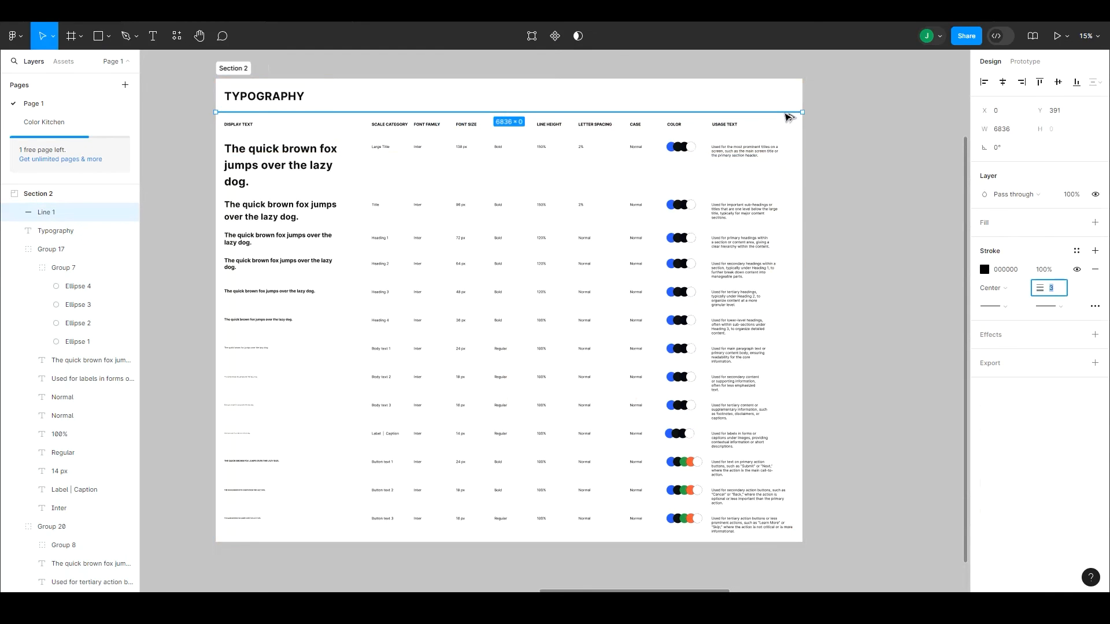
Step: Duplicate the divider line below the header row and below the Title, Heading 4 and Label | Caption rows
left_click_drag(788, 113, 830, 365, "alt")
left_click(800, 141)
left_click(838, 225)
left_click(812, 331)
key("ctrl+z")
left_click(787, 259)
left_click(846, 256)
left_click(852, 352)
scroll(861, 329, "down", 1)
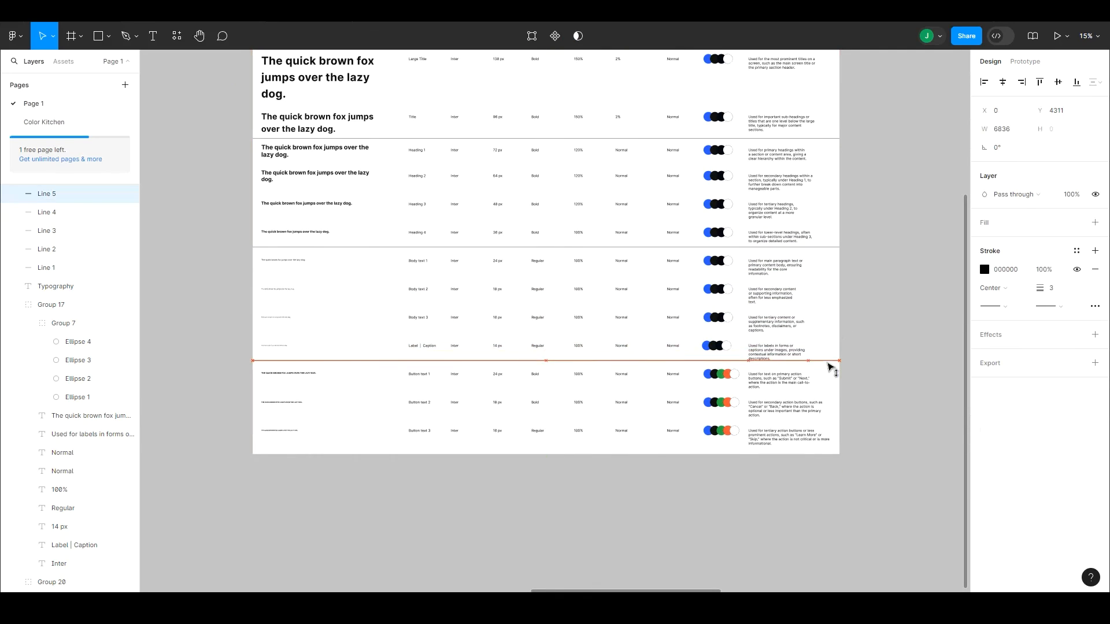
Step: Widen the usage texts of the Label | Caption, button text and Body text 3 rows so they wrap onto fewer lines
left_click(809, 349)
left_click(805, 384)
left_click(808, 408)
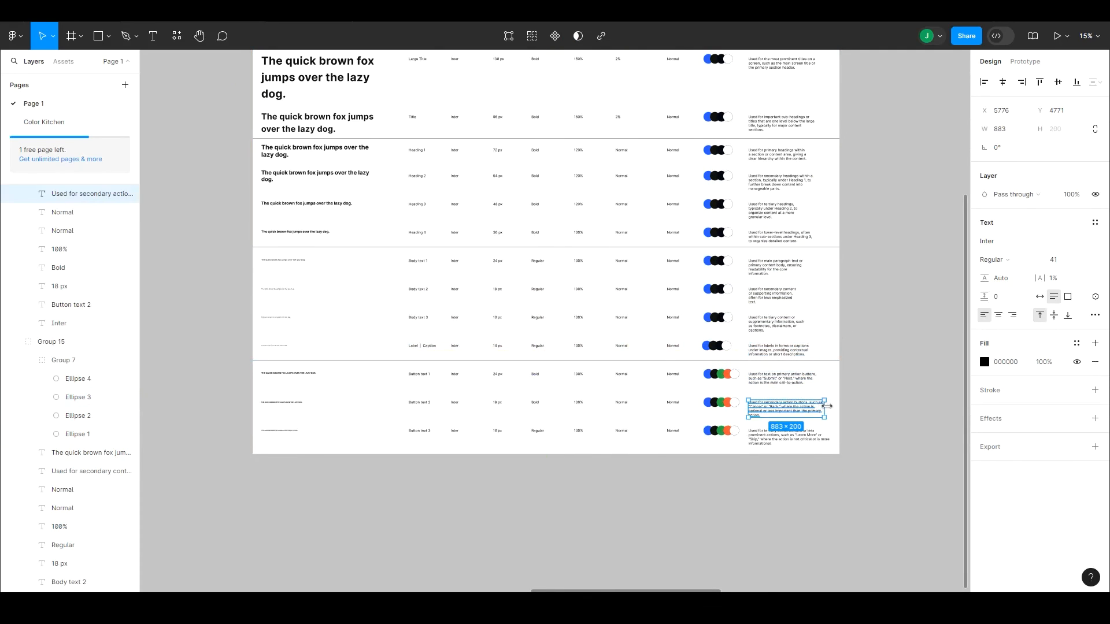
left_click(810, 435)
left_click(798, 325)
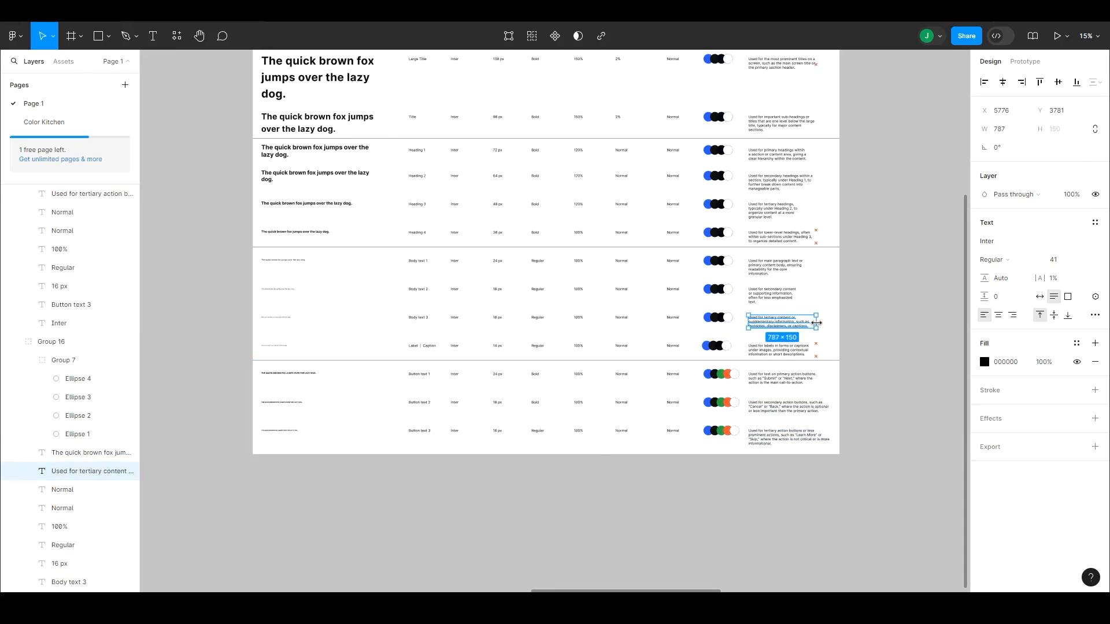
Step: Widen the usage texts of the Body text 2, Body text 1, Heading 3, Heading 2 and Title rows to shorten their wrapping
left_click(792, 296)
left_click(800, 267)
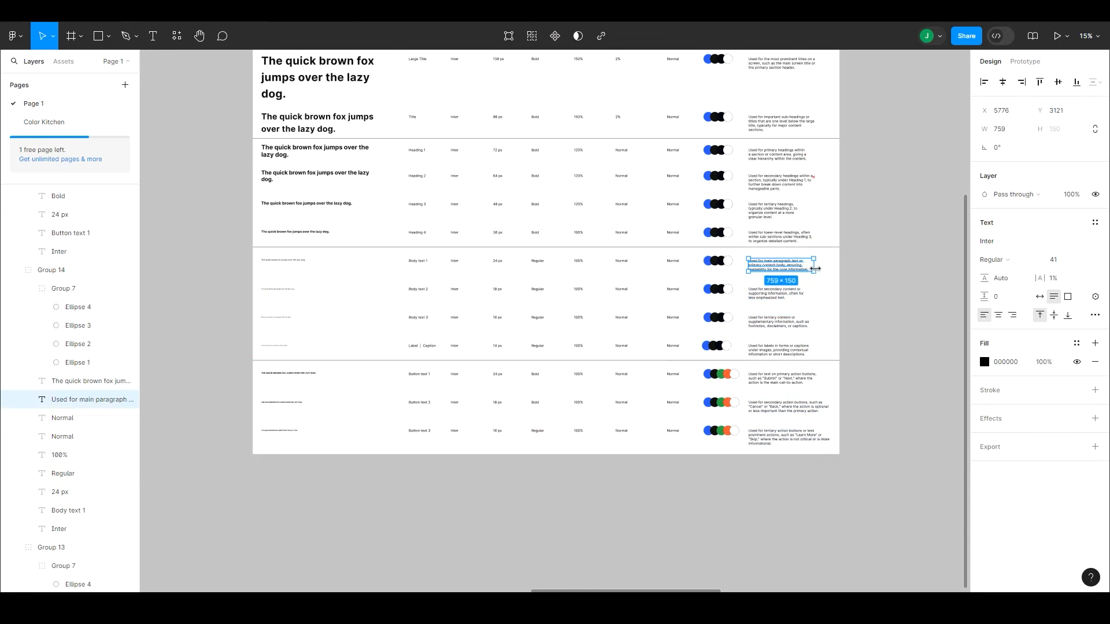
left_click(811, 209)
left_click(794, 192)
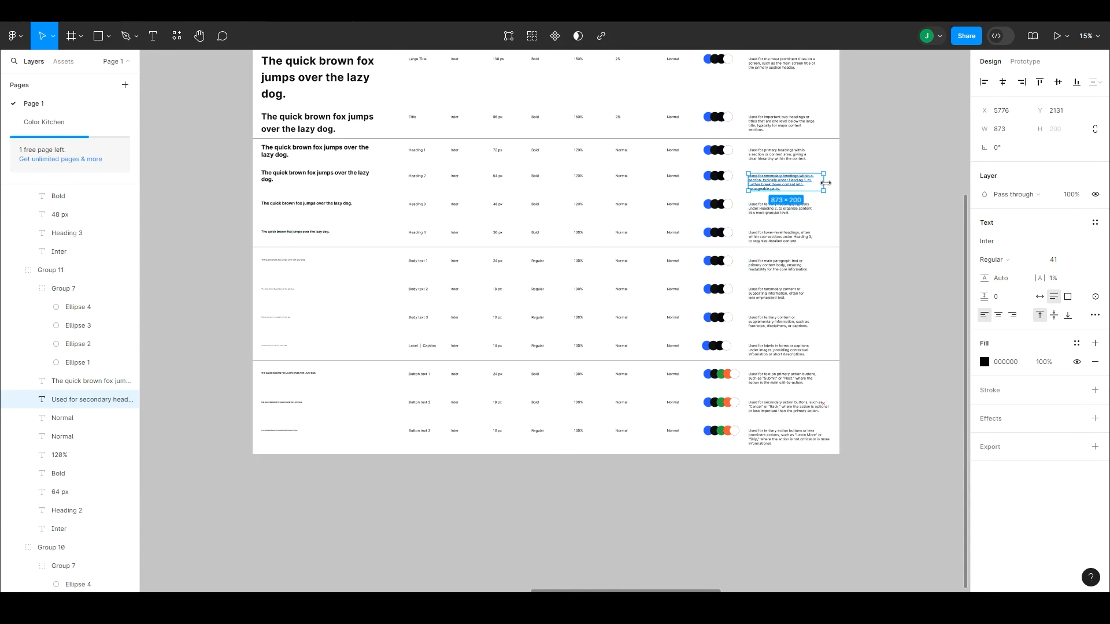
left_click(811, 123)
left_click_drag(816, 123, 844, 204)
left_click(856, 124)
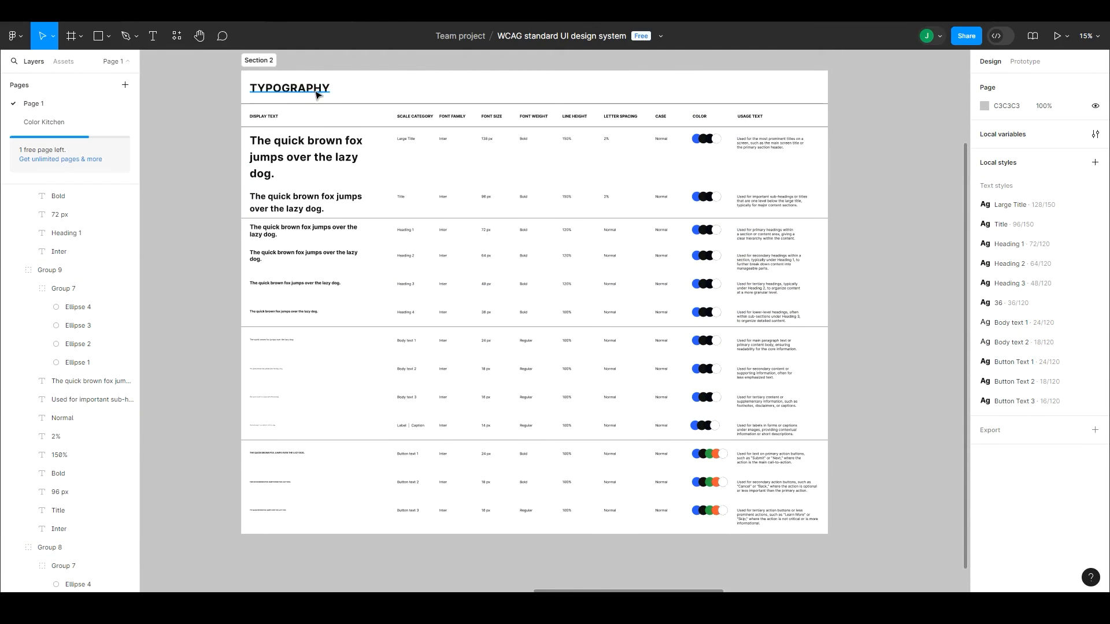
Step: Inspect the finished typography table with the interface hidden, including close-ups of the body text and button text samples
key("ctrl+backslash")
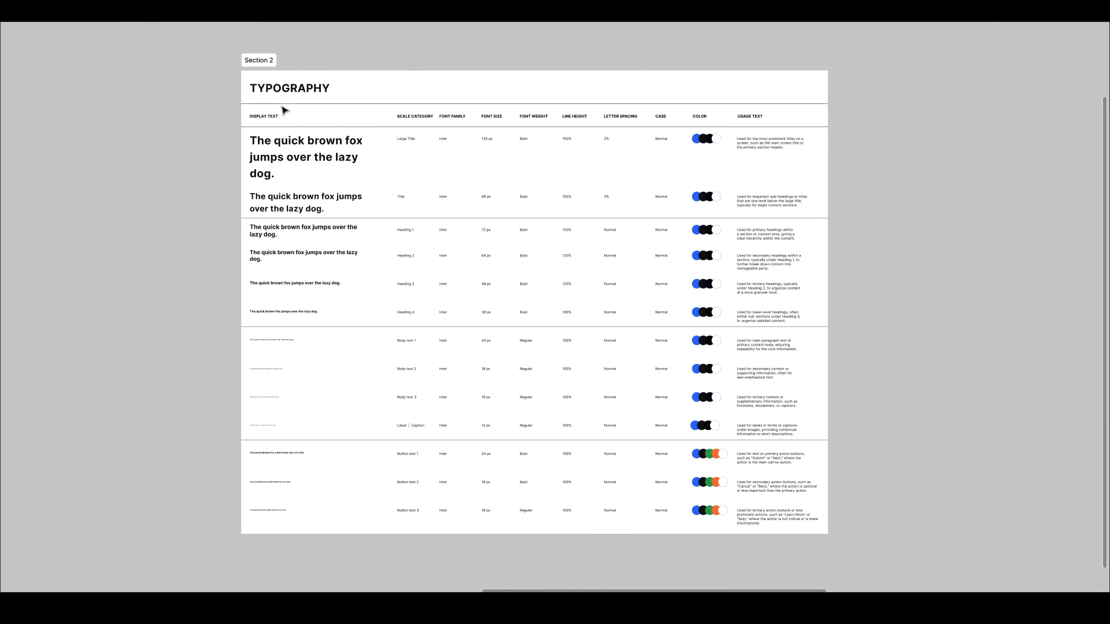
left_click_drag(259, 82, 827, 528)
left_click_drag(517, 295, 515, 288)
scroll(325, 272, "up", 5)
left_click_drag(348, 271, 201, 163)
left_click_drag(201, 163, 637, 486)
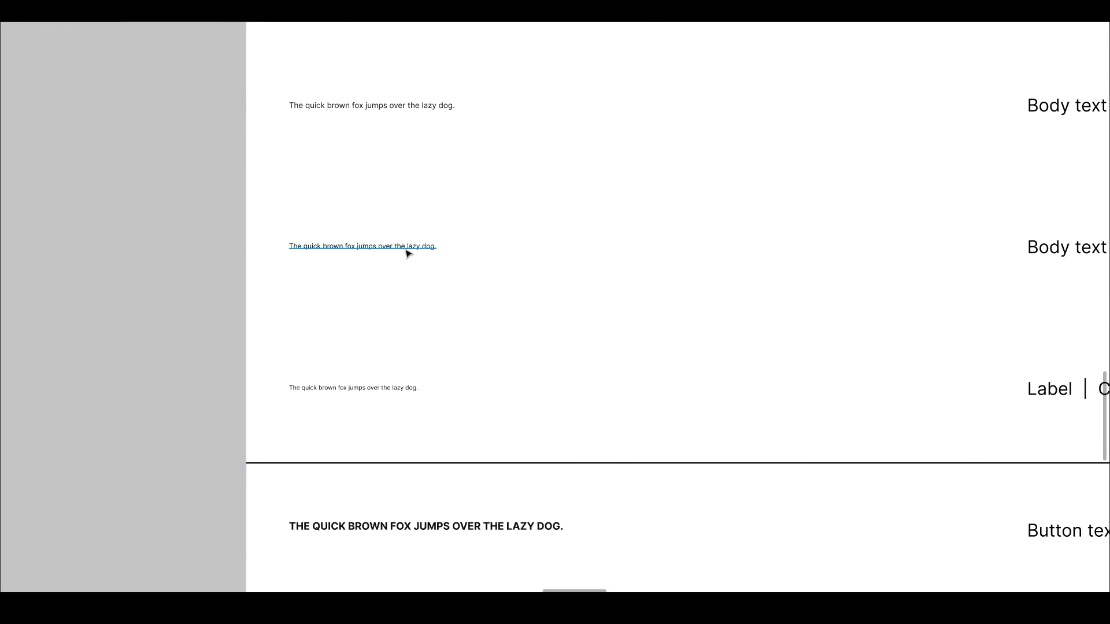
left_click(405, 249, "ctrl")
key("ctrl+backslash")
left_click(229, 298)
scroll(399, 241, "down", 5)
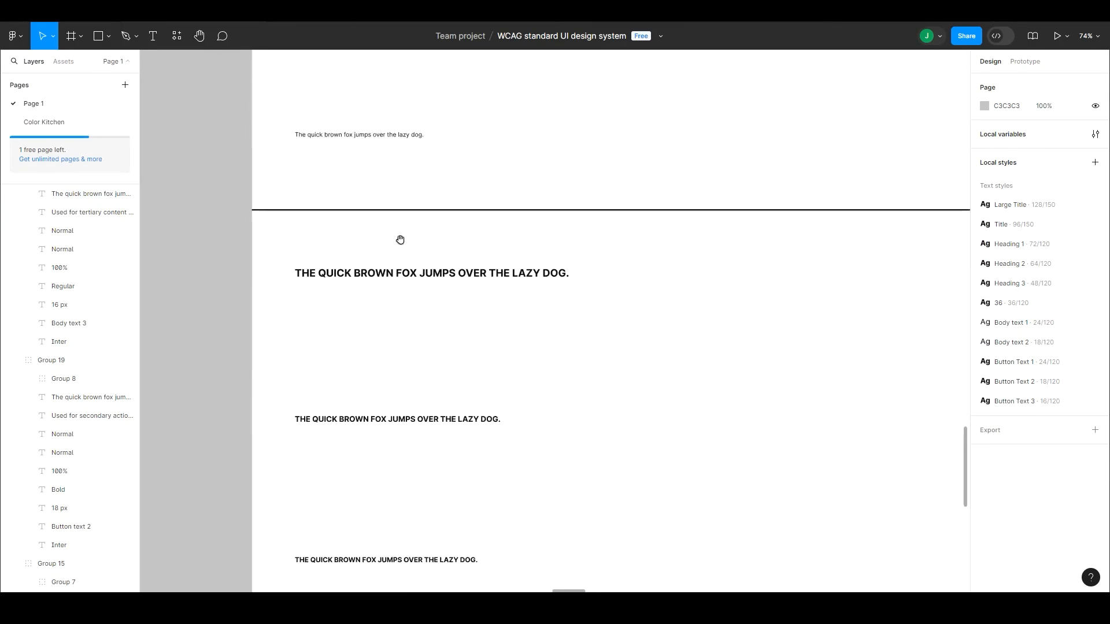
scroll(407, 335, "right", 2)
scroll(407, 335, "up", 10)
left_click_drag(569, 403, 588, 463)
Step: Review all table columns and rows from Large Title down to Button text 3 in an uncluttered view
key("ctrl+backslash")
key("ctrl+minus")
key("ctrl+minus")
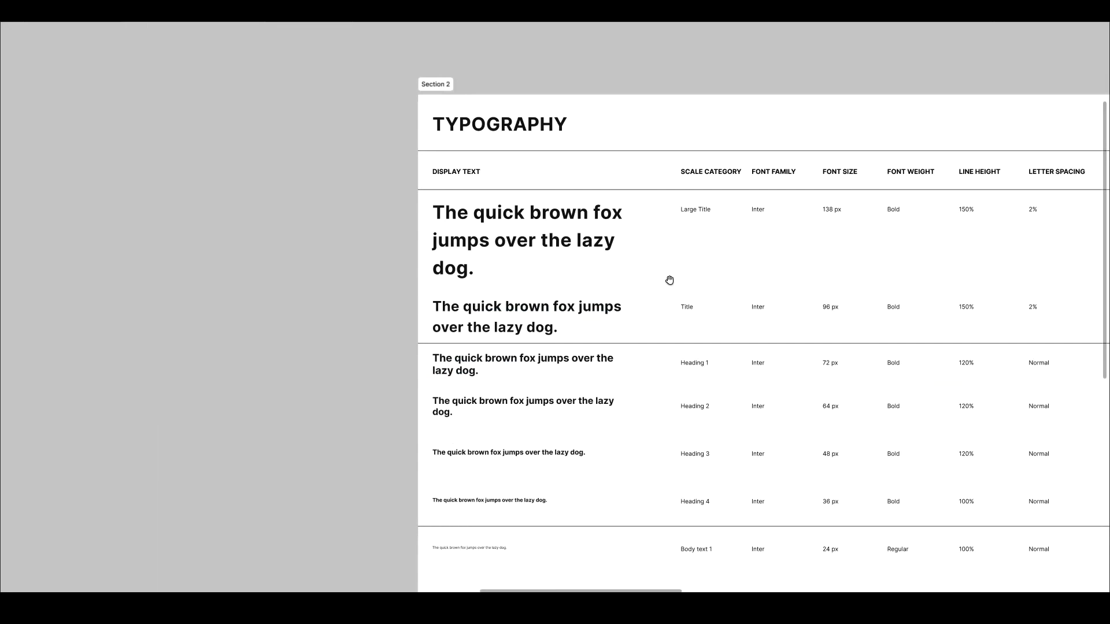
left_click_drag(669, 281, 424, 219)
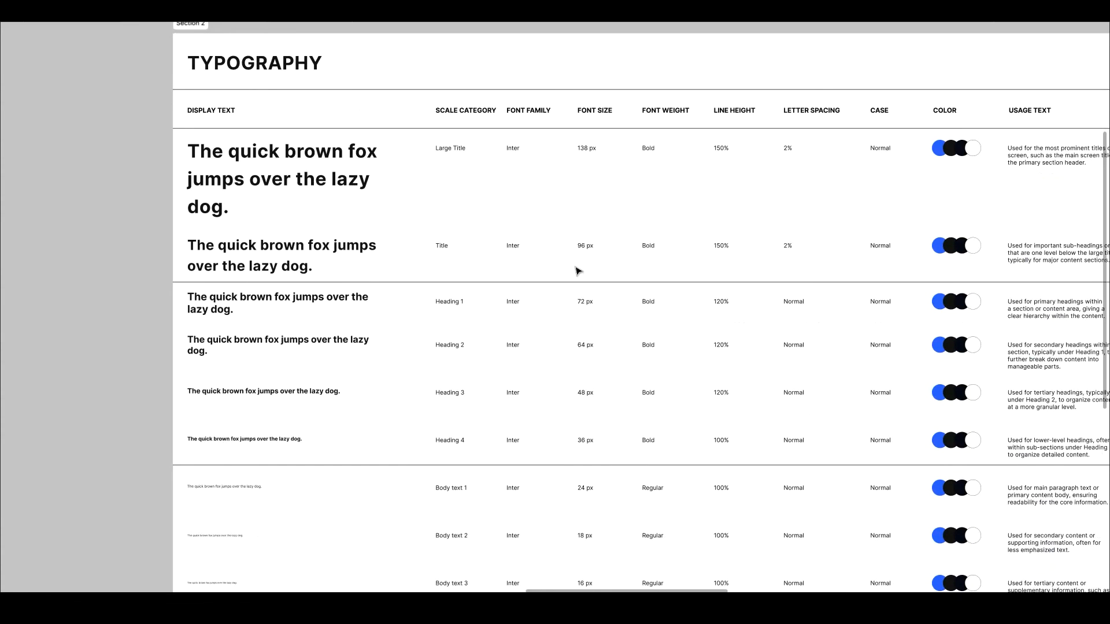
left_click_drag(580, 268, 452, 314)
left_click_drag(591, 345, 634, 239)
scroll(630, 240, "down", 5)
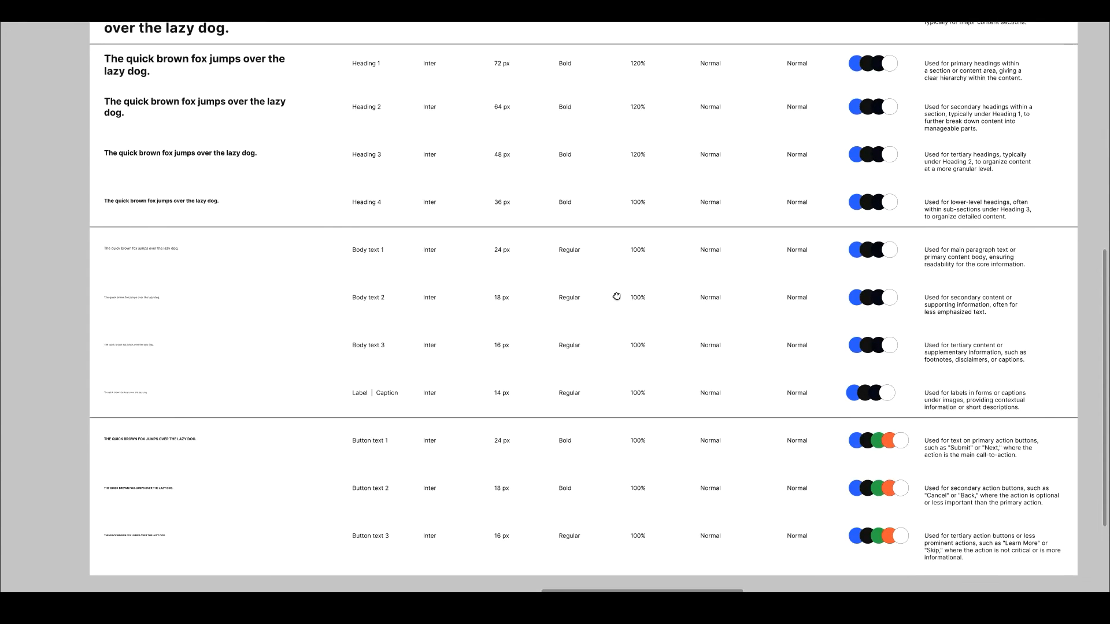
key("ctrl+backslash")
key("shift+1")
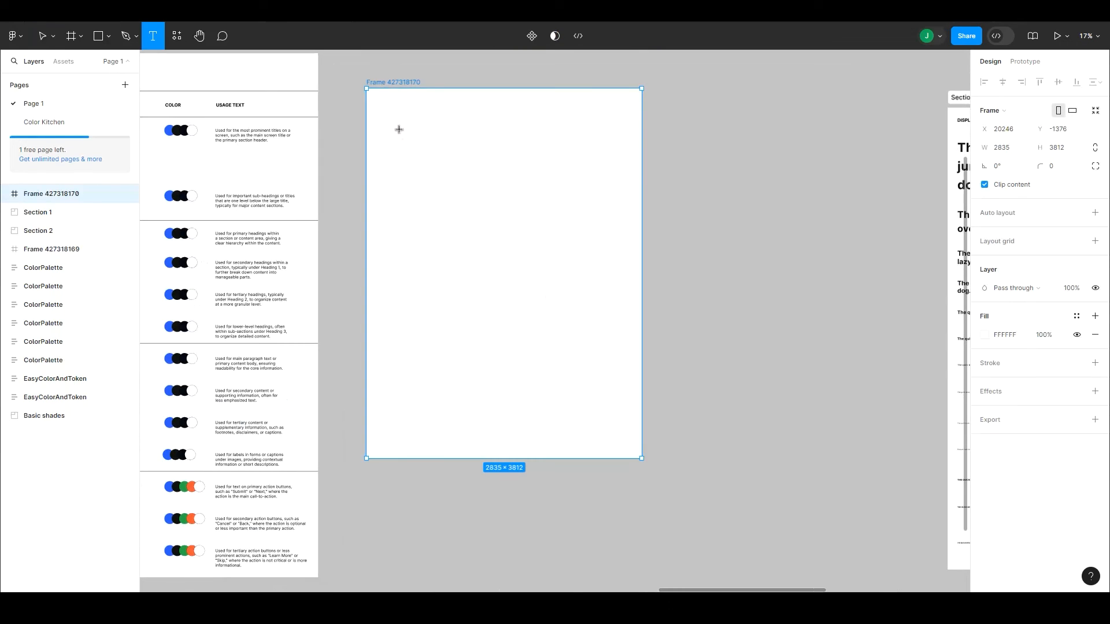
Step: Add the title "Enhancing User Experience in Modern Web Design" to the blank frame in the Large Title style, wrapped at width 2179
key("ctrl+v")
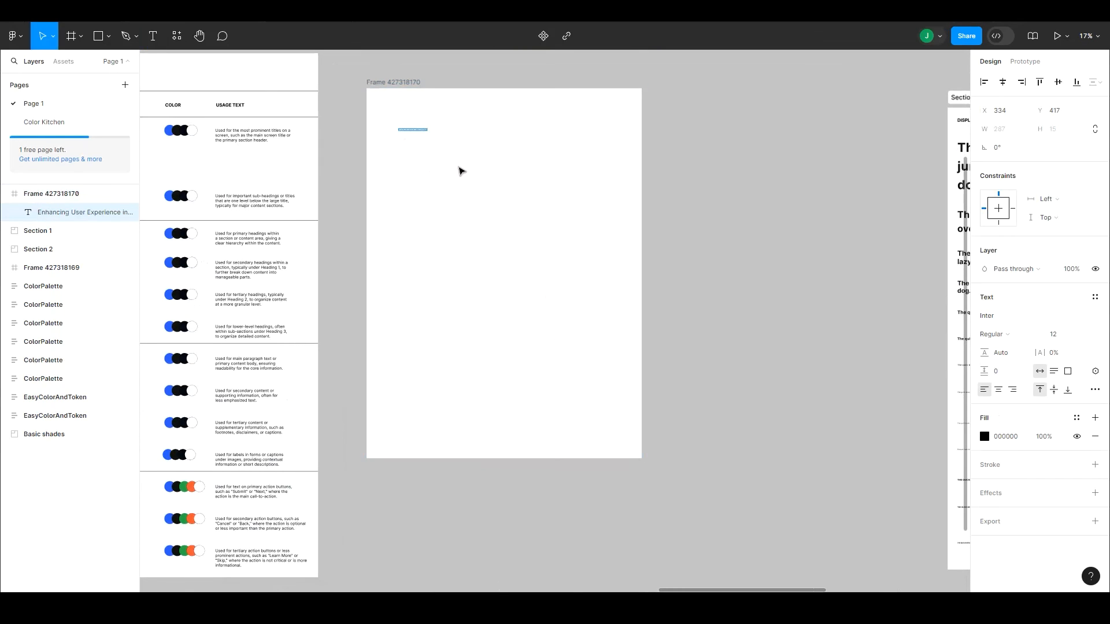
left_click(1095, 297)
left_click(1029, 367)
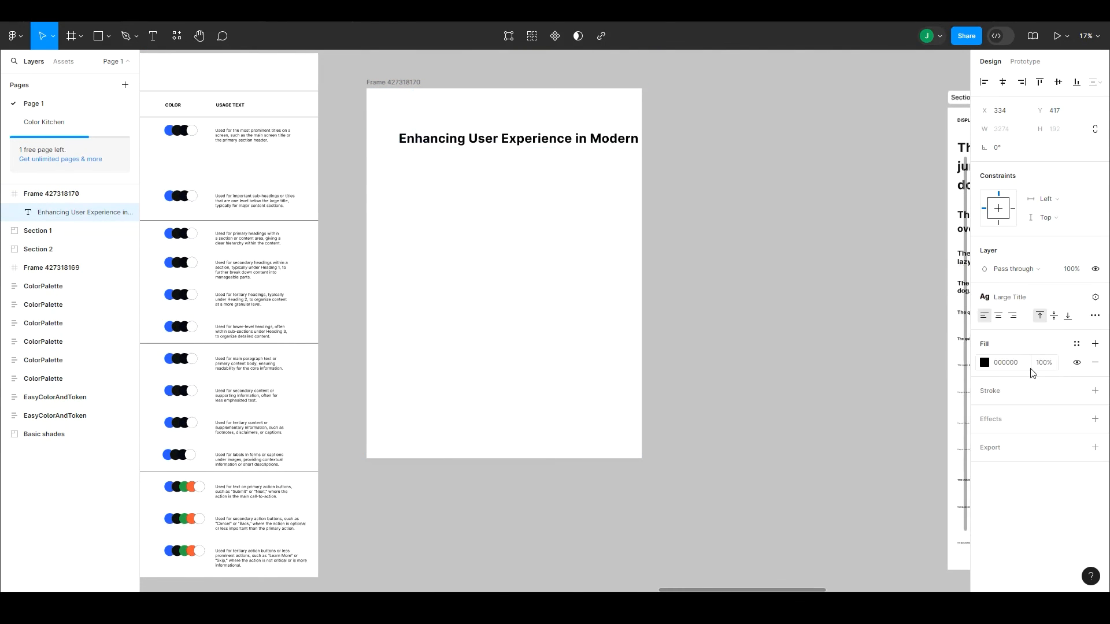
left_click_drag(720, 139, 610, 147)
left_click_drag(529, 153, 551, 127)
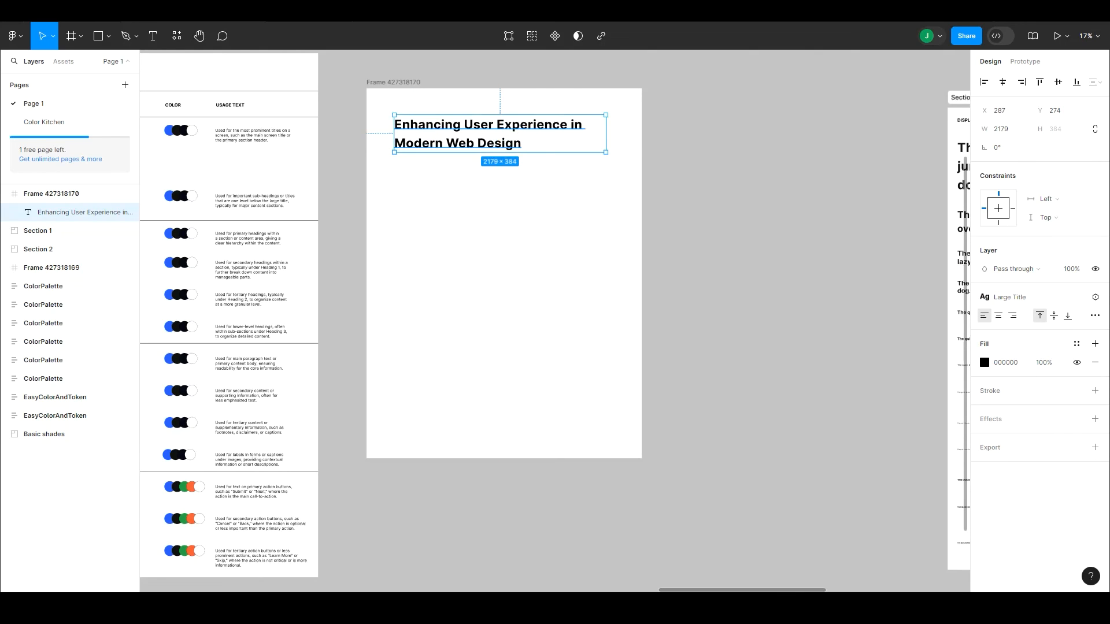
Step: Copy the heading "Key Strategies" from the ChatGPT response and place it below the title in the Heading 1 style
key("alt+Tab")
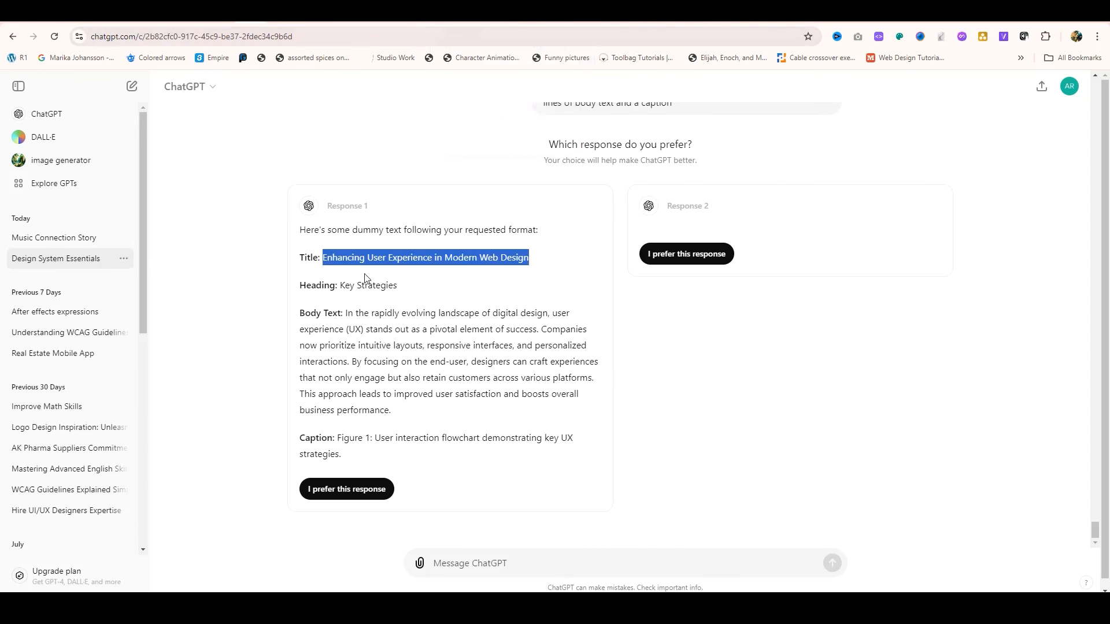
left_click_drag(340, 285, 407, 286)
key("ctrl+c")
key("alt+Tab")
key("ctrl+v")
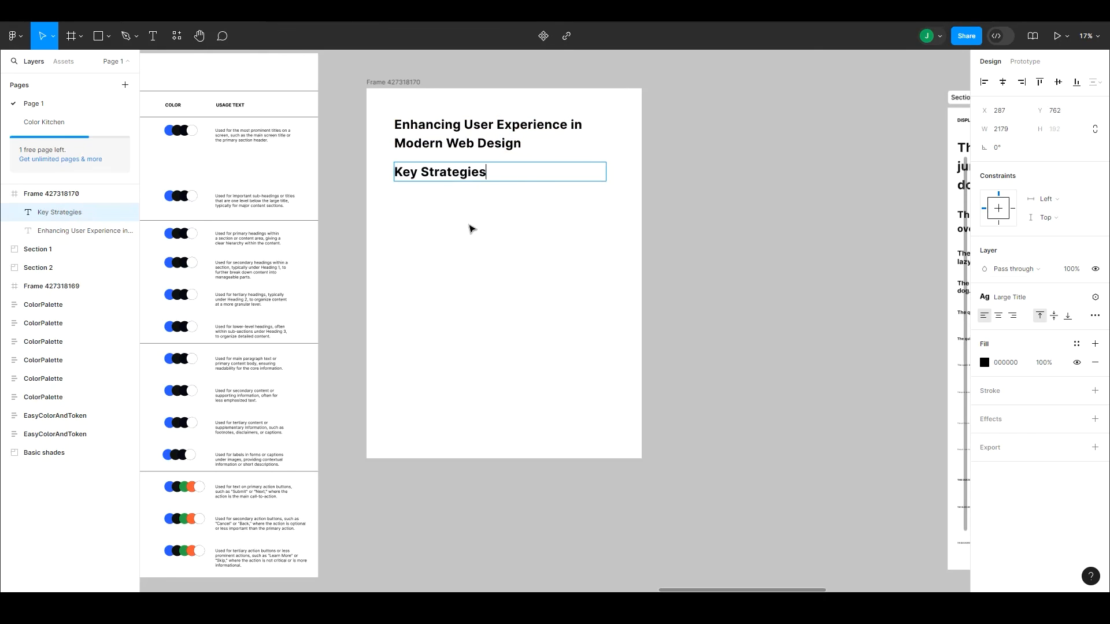
left_click(1018, 299)
type("h")
left_click(1019, 367)
left_click(476, 215)
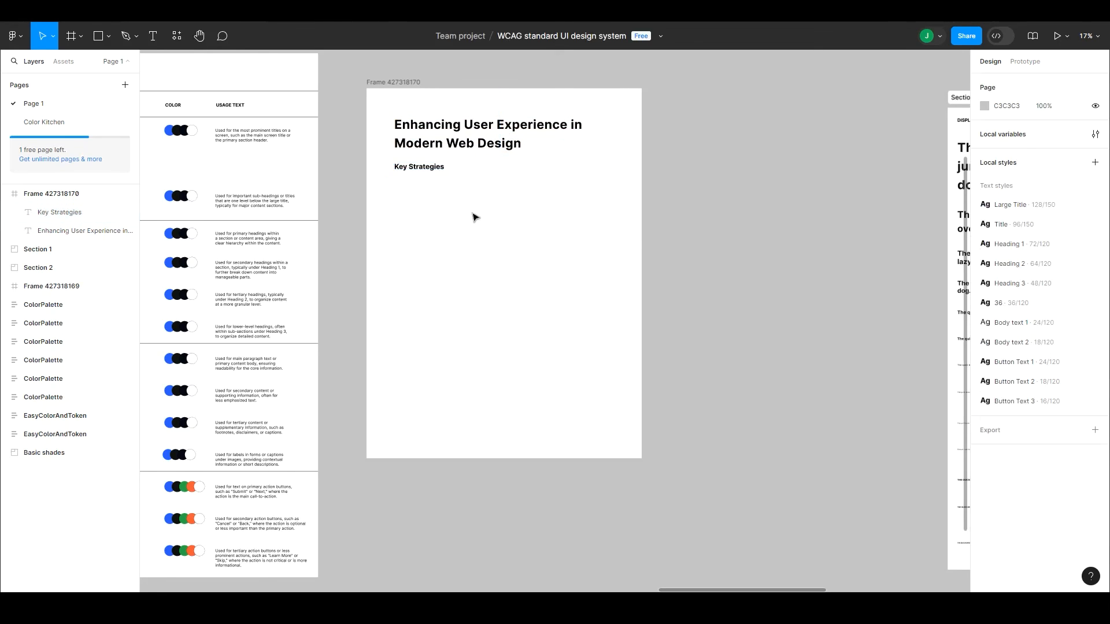
Step: Copy the body paragraph from the ChatGPT response and place it below Key Strategies in the Body text 1 style
key("alt+Tab")
left_click_drag(345, 313, 398, 411)
key("ctrl+c")
key("alt+Tab")
left_click(422, 167)
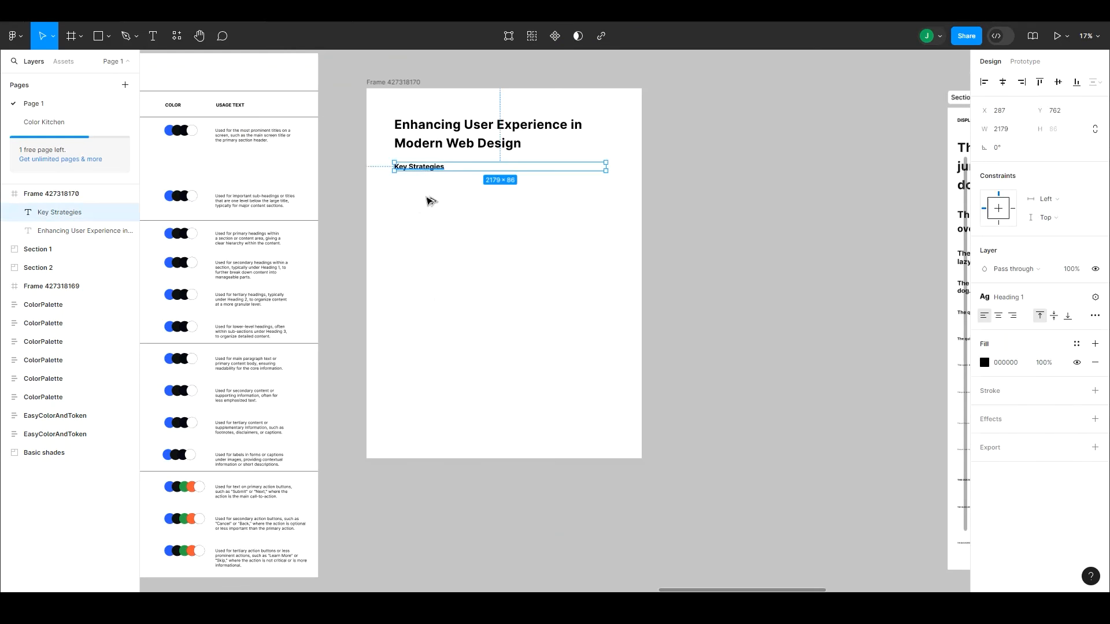
key("ctrl+v")
left_click(1017, 297)
left_click(1017, 484)
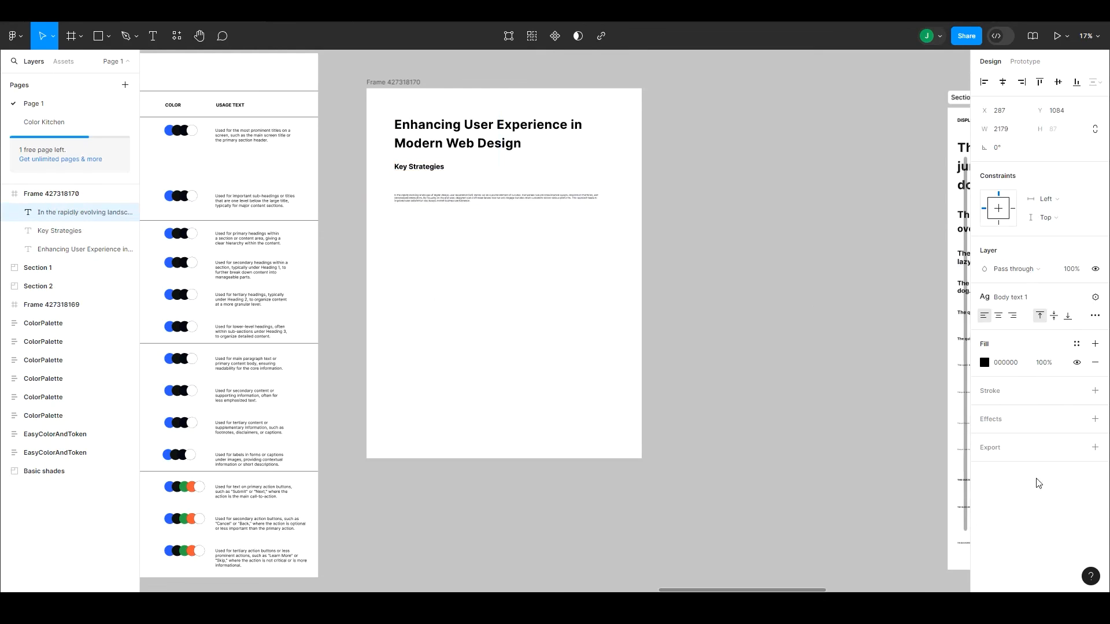
Step: Space the title, heading and body paragraph evenly and tighten the vertical gaps between them
left_click(371, 87)
scroll(283, 123, "up", 5)
left_click_drag(213, 102, 767, 462)
left_click_drag(654, 406, 674, 422)
left_click_drag(193, 80, 891, 399)
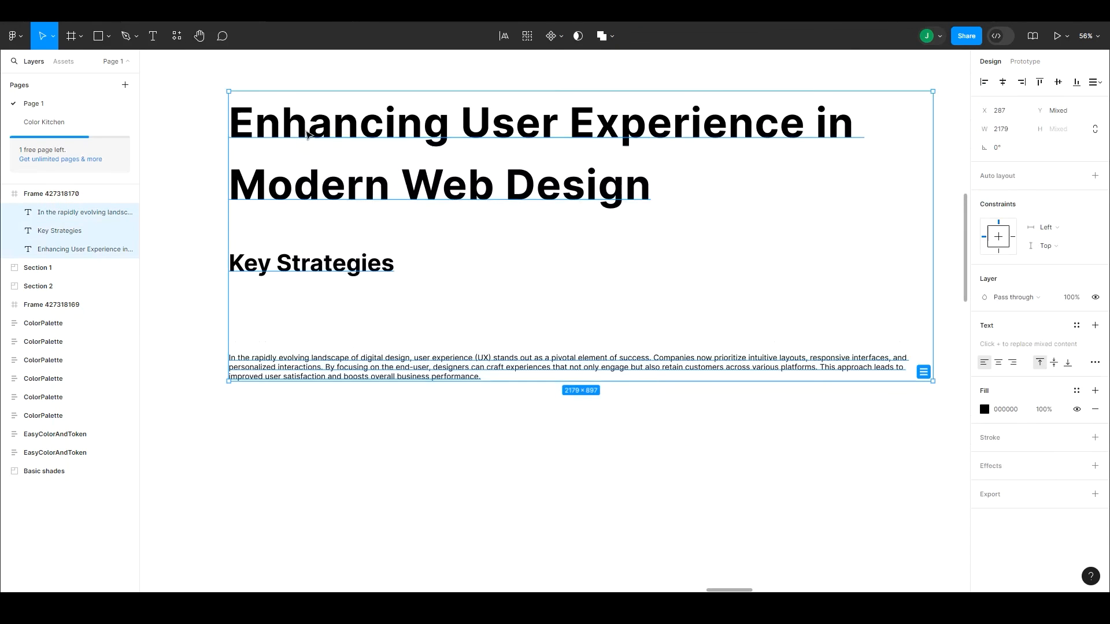
left_click(924, 372)
left_click_drag(984, 166, 885, 206)
left_click(695, 406)
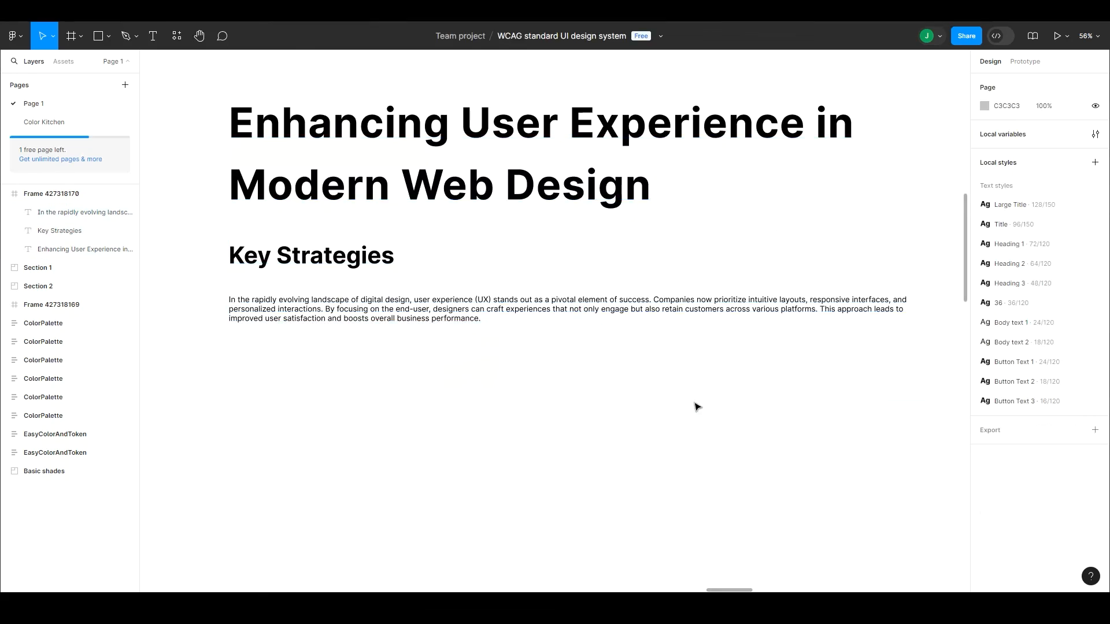
Step: Copy the Figure 1 caption from the ChatGPT response and paste it over the text of a duplicated Key Strategies heading
key("alt+Tab")
left_click_drag(339, 438, 346, 455)
key("ctrl+c")
key("alt+Tab")
left_click_drag(311, 309, 312, 312)
key("ctrl+z")
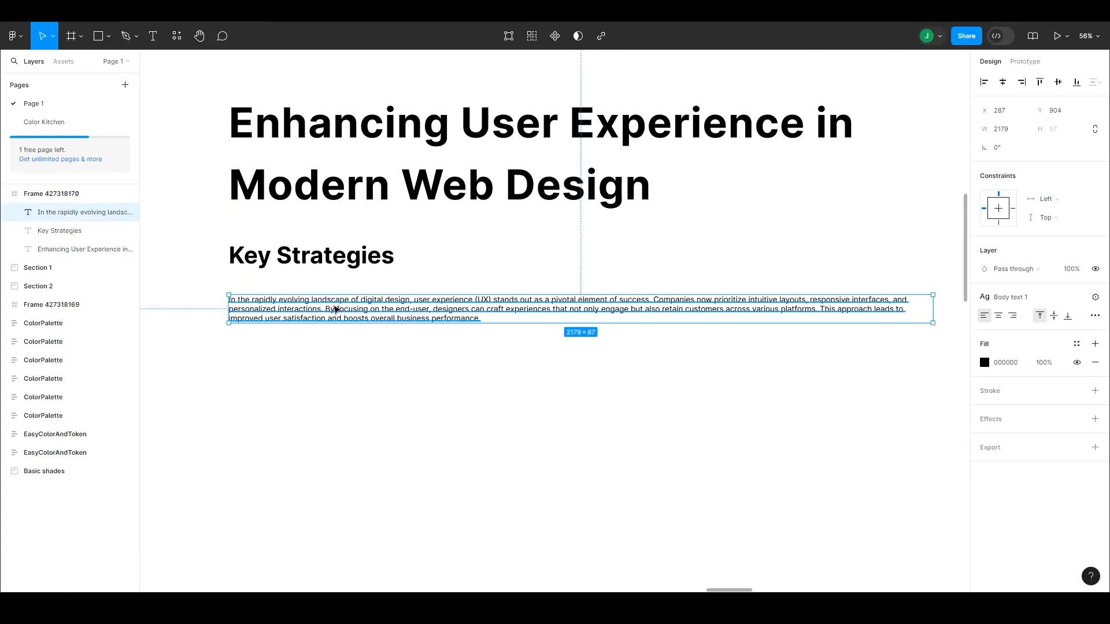
left_click(341, 259)
key("ctrl+d")
key("Return")
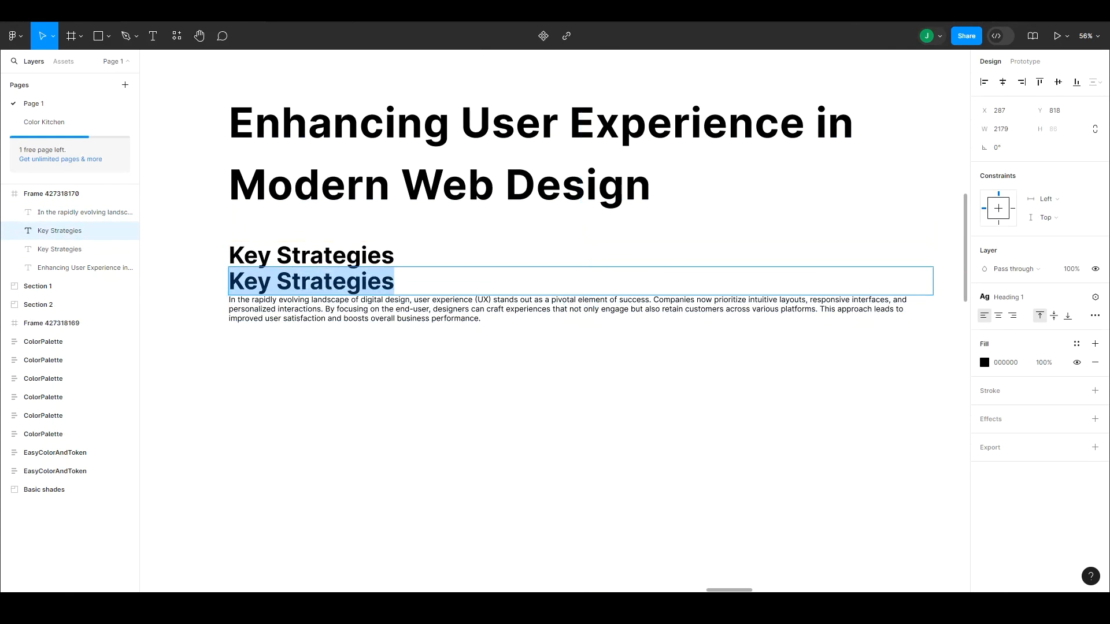
key("ctrl+v")
Step: Search the text styles for a caption or label style to use on the Figure 1 text
left_click(1018, 302)
type("cap")
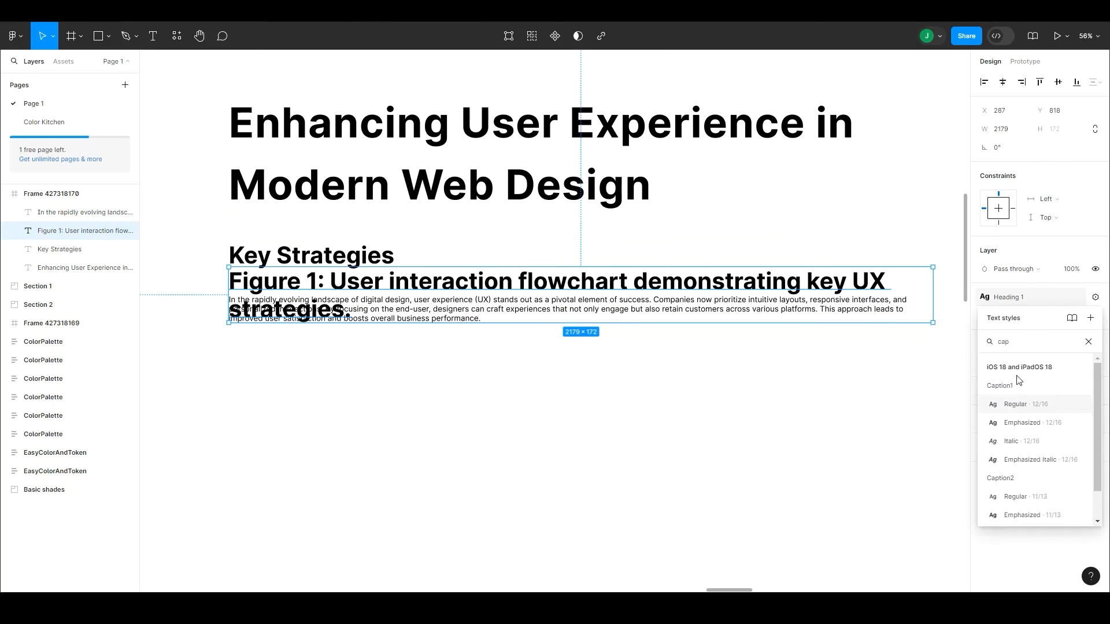
type("lab")
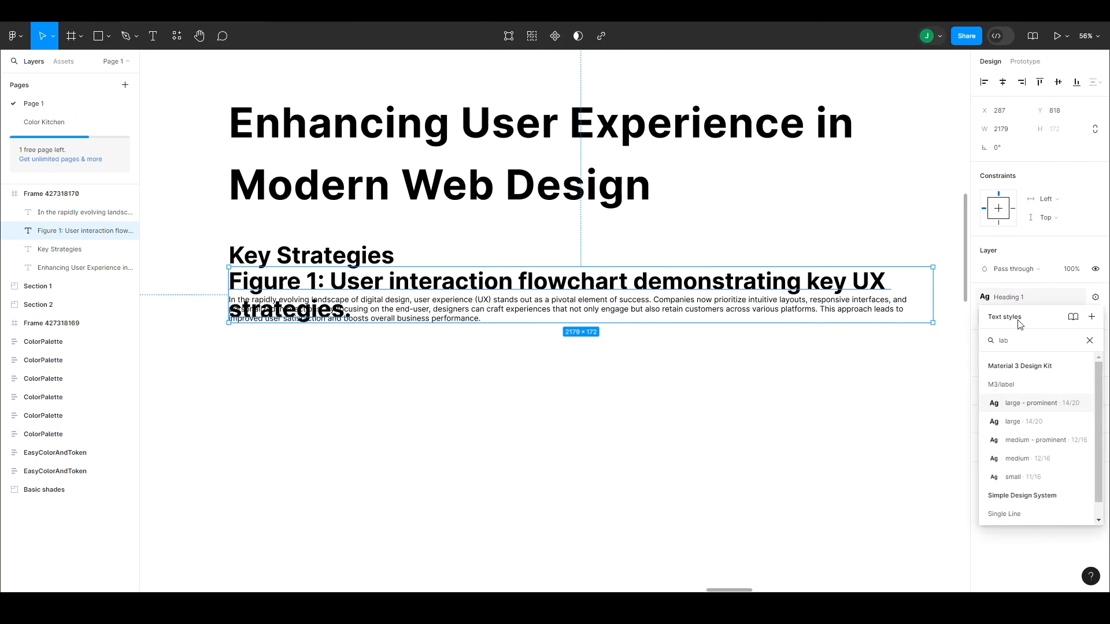
key("BackSpace")
key("BackSpace")
key("BackSpace")
key("BackSpace")
key("BackSpace")
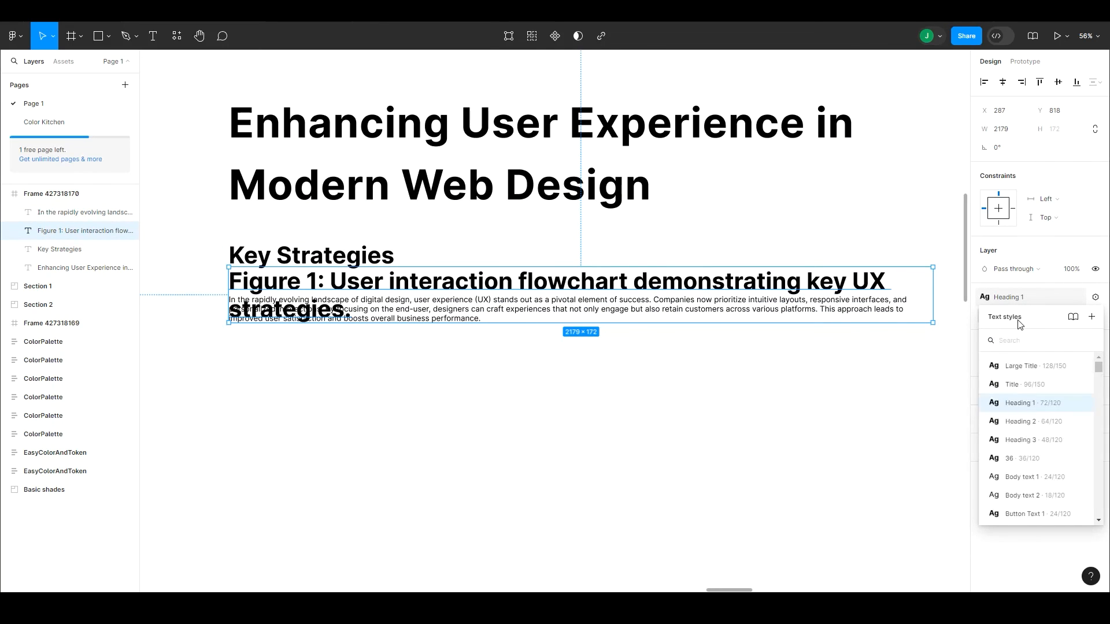
type("caption")
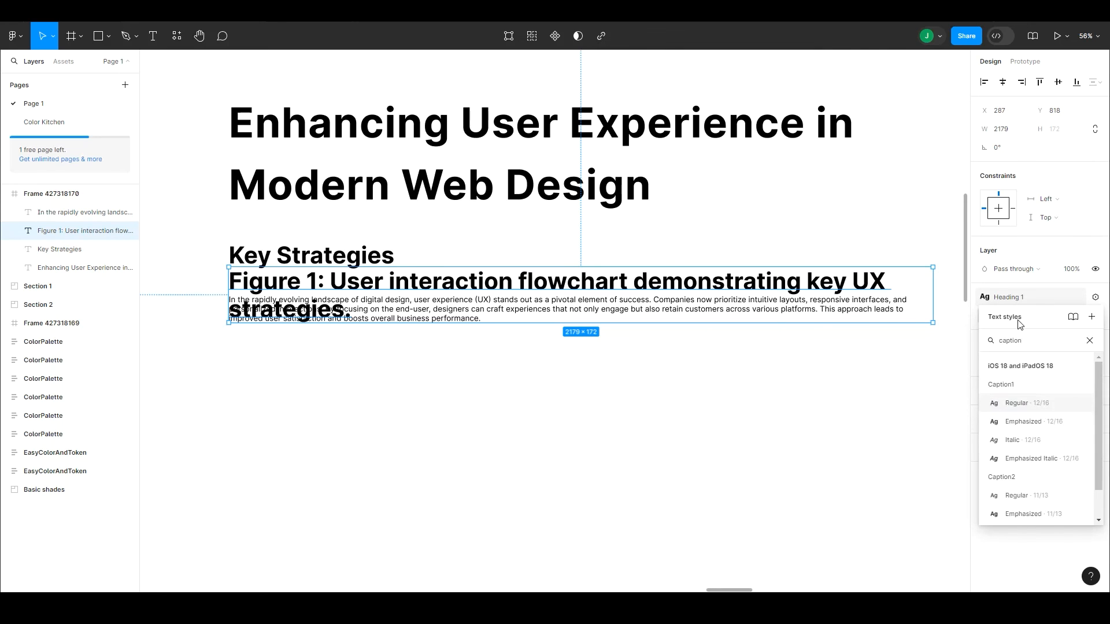
left_click(934, 399)
left_click(523, 301)
Step: Select the sample text in the Label | Caption row of the typography table
scroll(523, 302, "down", 5)
left_click_drag(254, 451, 491, 320)
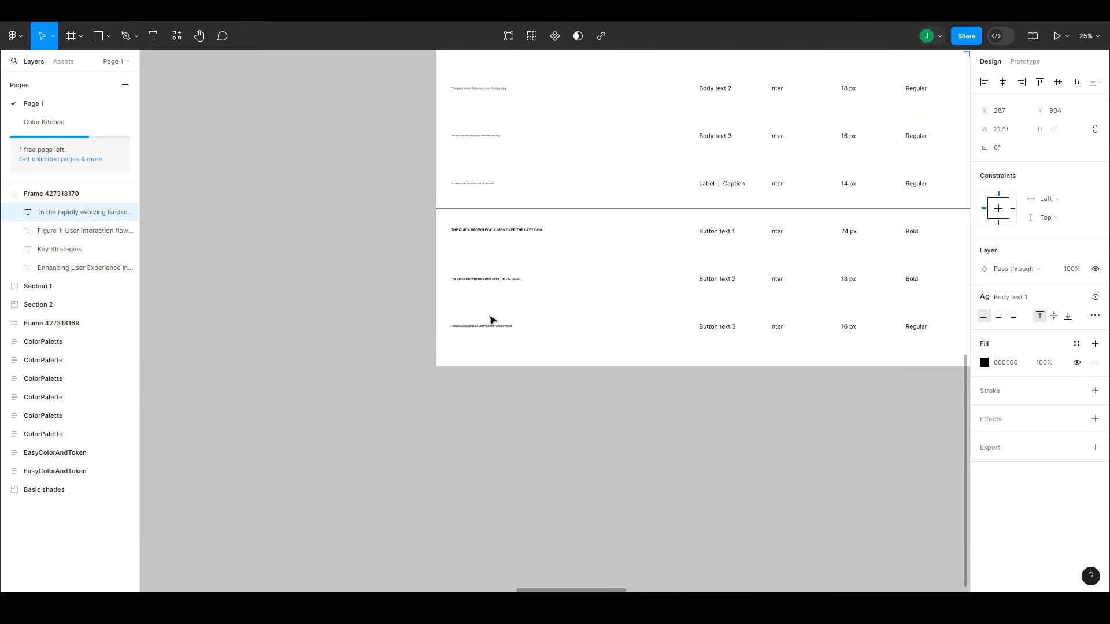
left_click(502, 330)
double_click(613, 184)
left_click(1095, 223)
left_click(1090, 243)
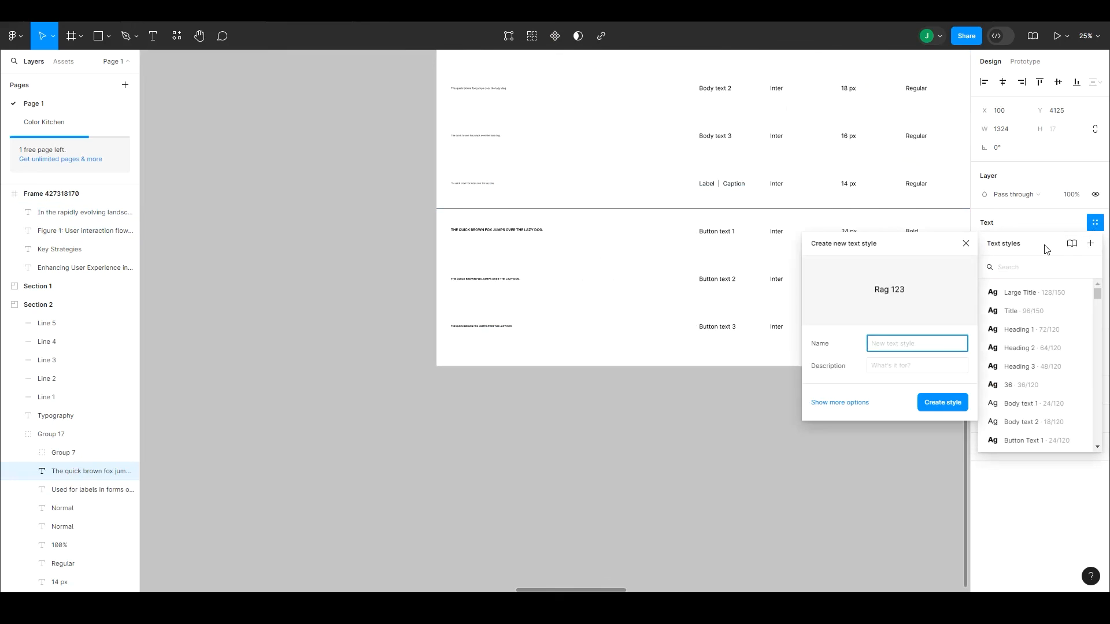
type("Label or caption")
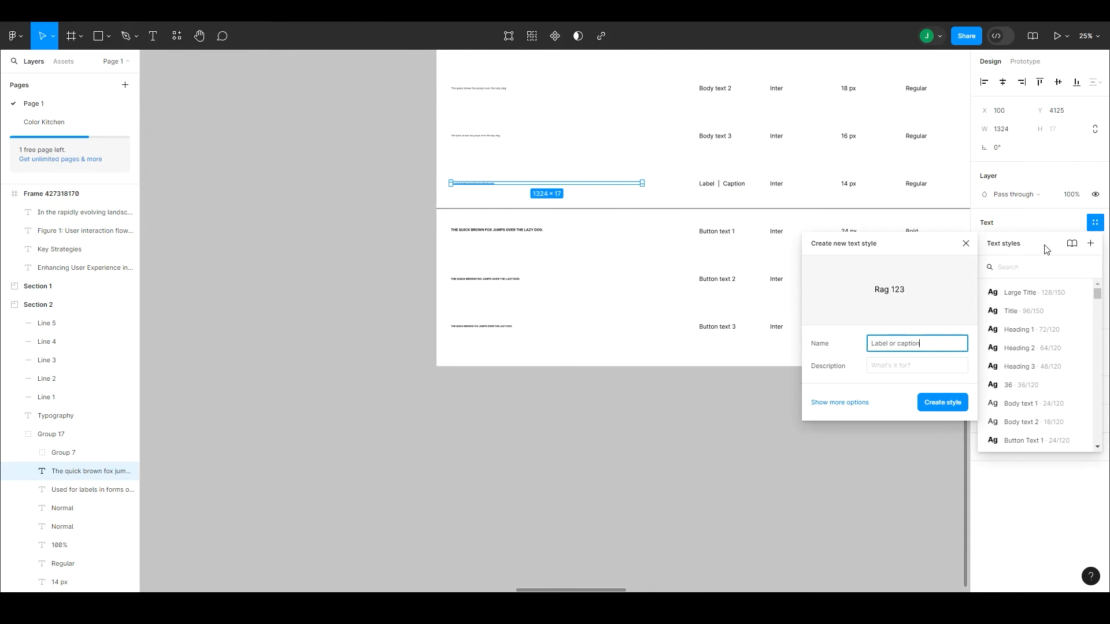
left_click(903, 437)
Step: Create a text style named "Label or caption" from the sample text in the Label | Caption row
left_click(492, 183)
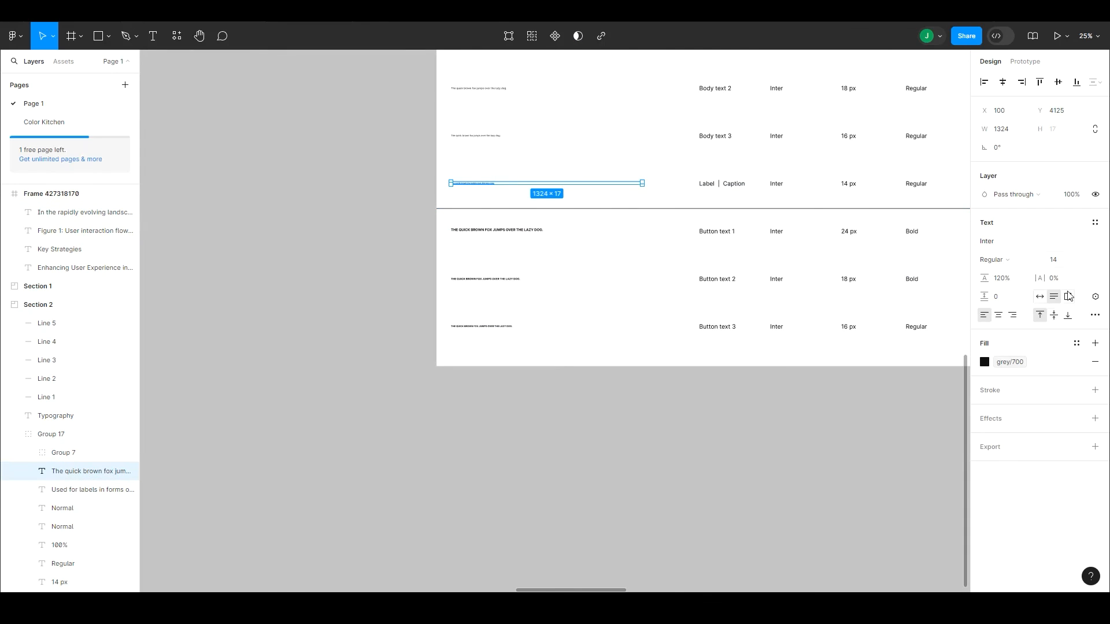
left_click(1095, 222)
left_click(1090, 243)
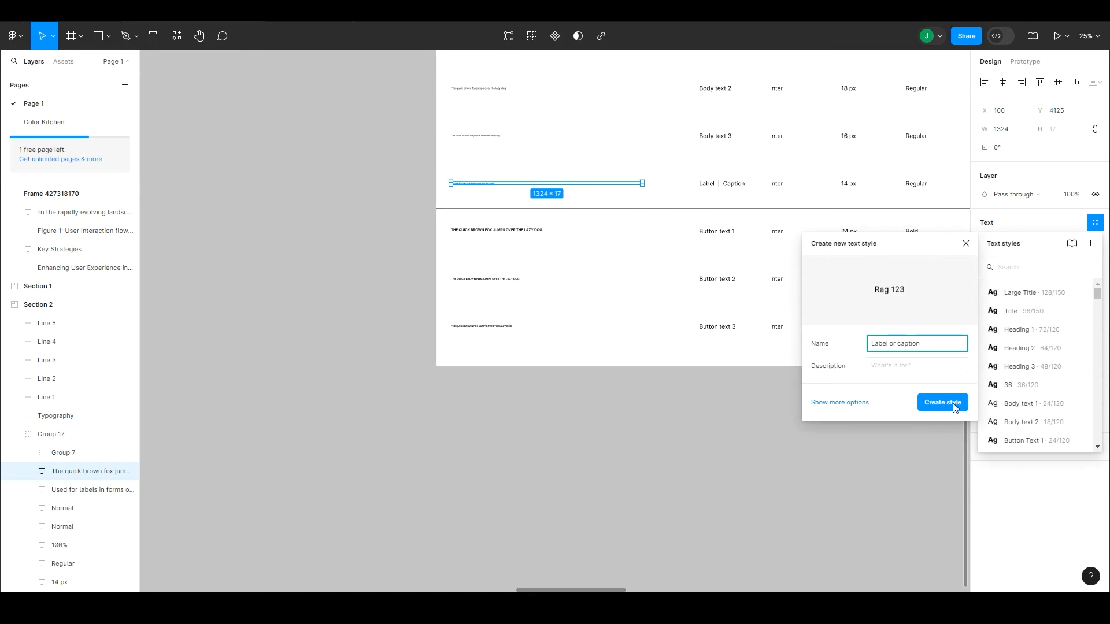
left_click(942, 403)
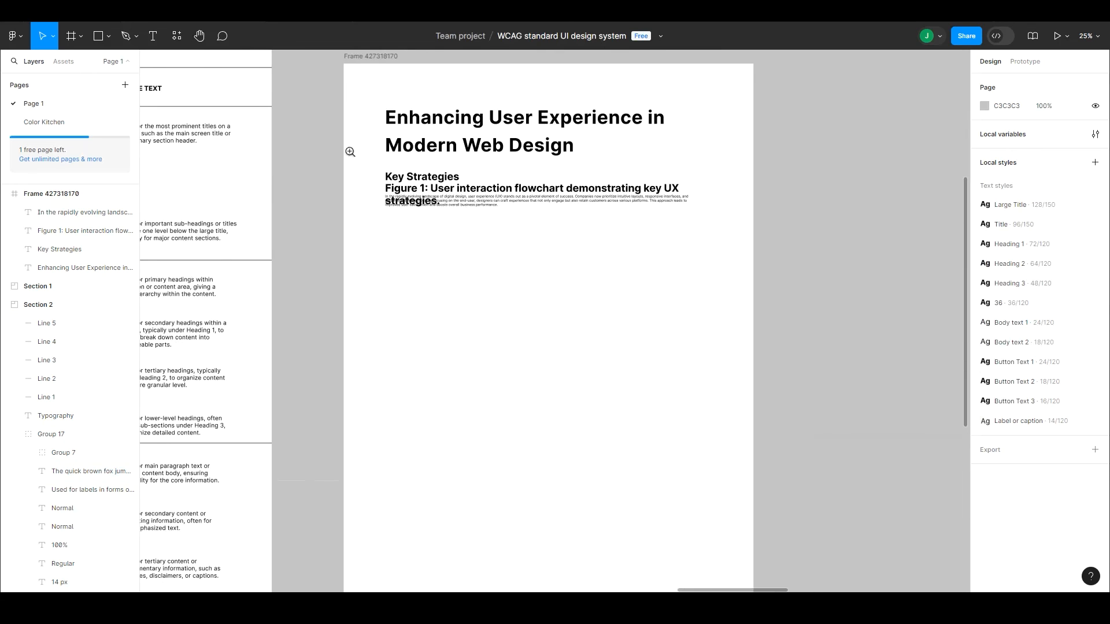
Step: Apply the Label or caption style to the Figure 1 text and place it between Key Strategies and the body paragraph
left_click(528, 211)
scroll(528, 211, "up", 5)
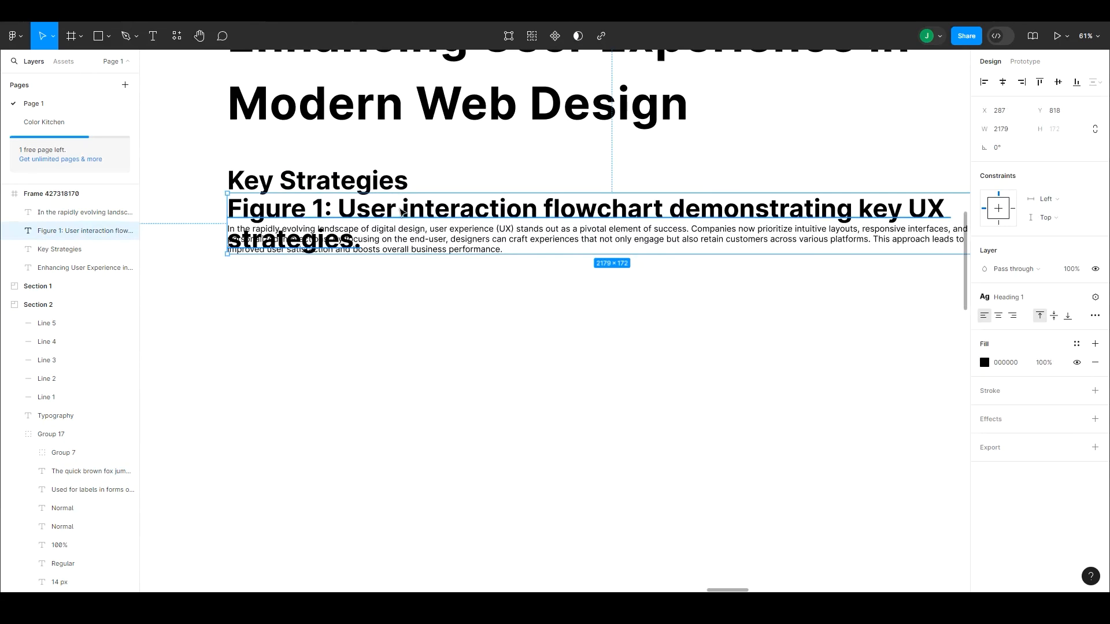
left_click_drag(403, 211, 404, 319)
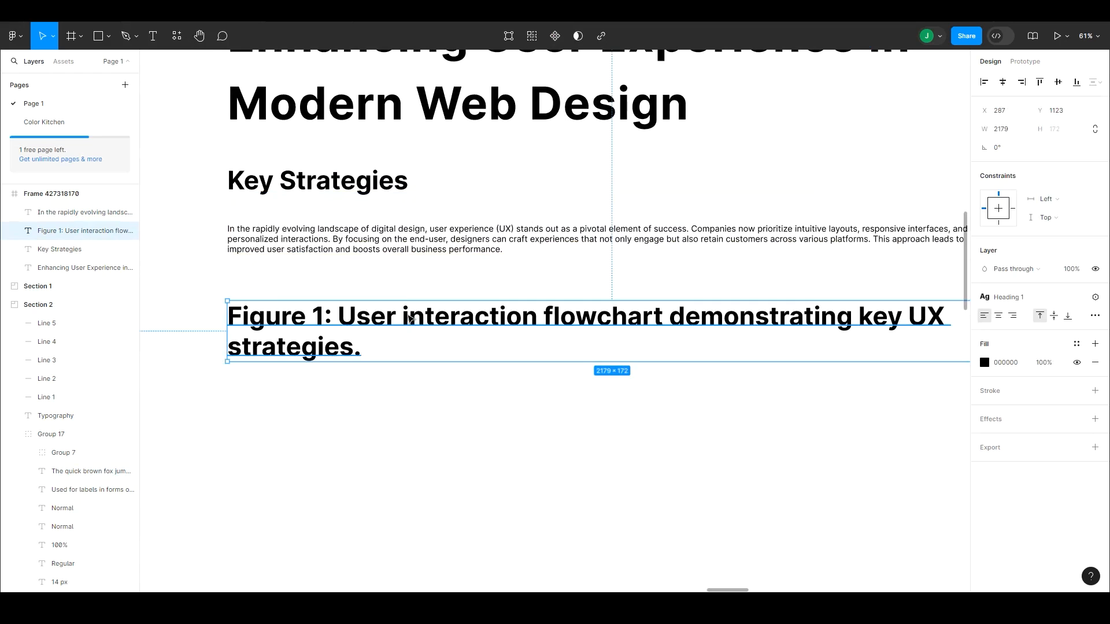
left_click(1043, 297)
left_click(1017, 368)
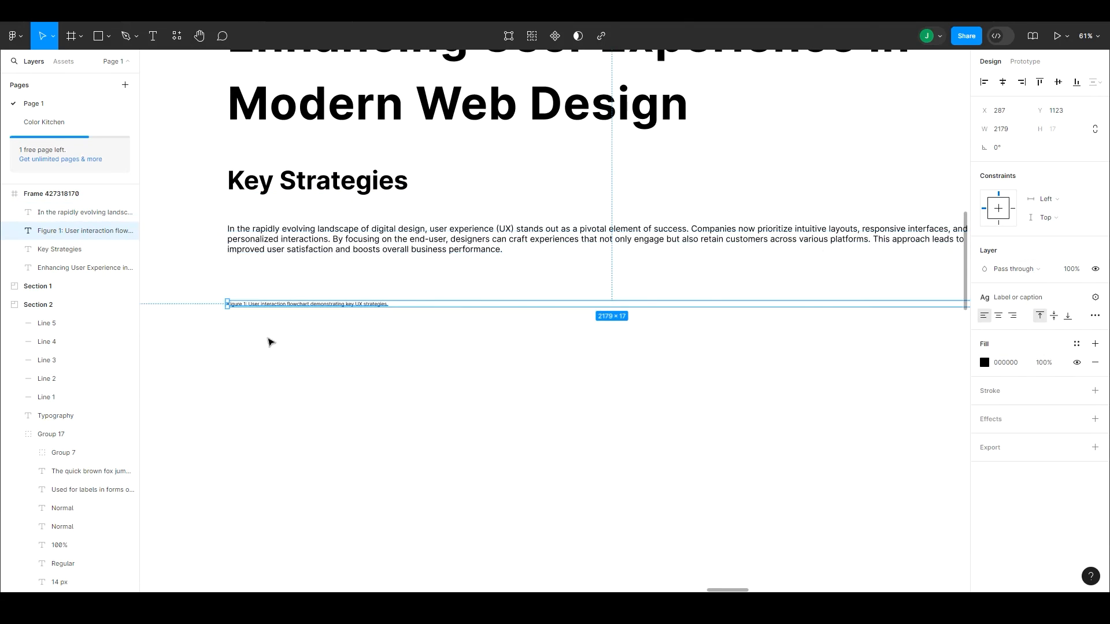
left_click_drag(289, 303, 305, 204)
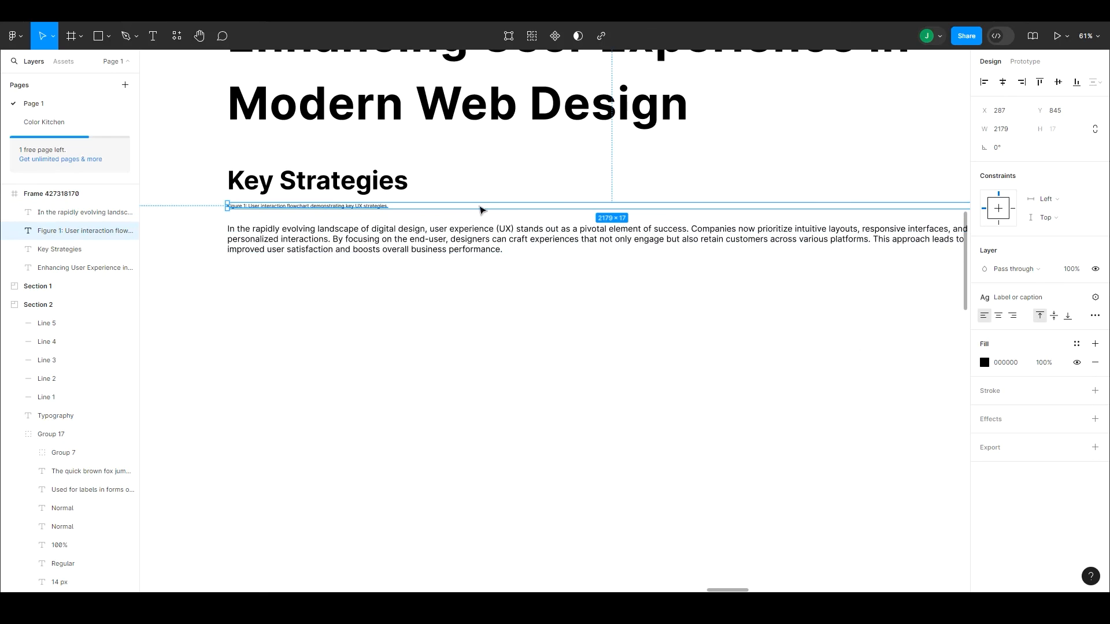
Step: Distribute the title, heading, caption and body paragraph evenly with a vertical spacing of 22
scroll(511, 353, "up", 3)
left_click(877, 182)
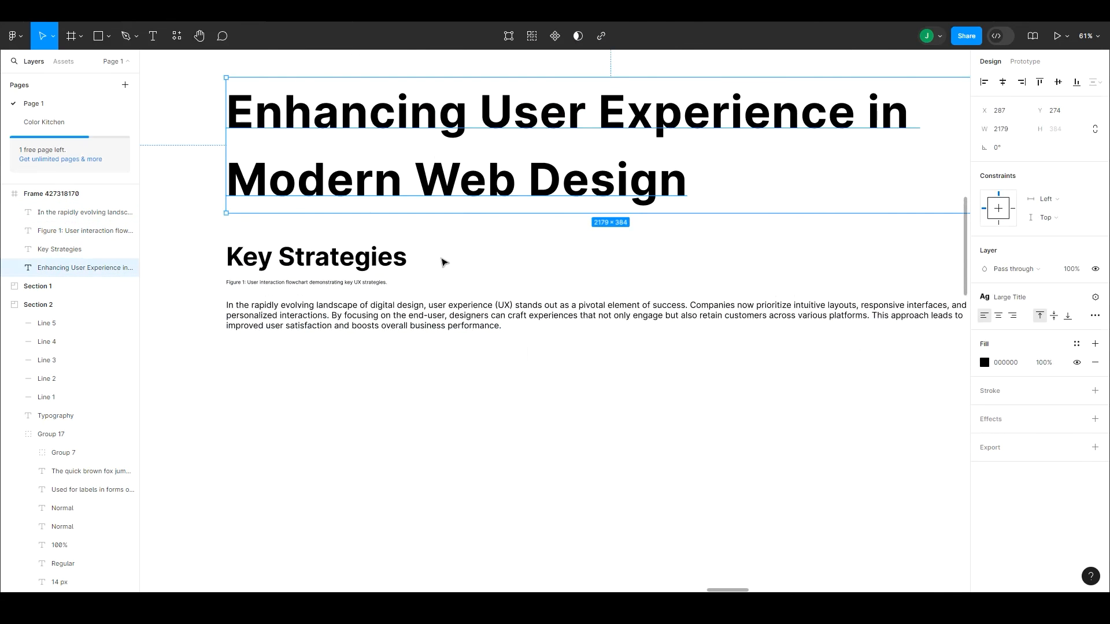
left_click_drag(491, 358, 356, 123)
key("ctrl+alt+shift+t")
left_click_drag(983, 167, 964, 171)
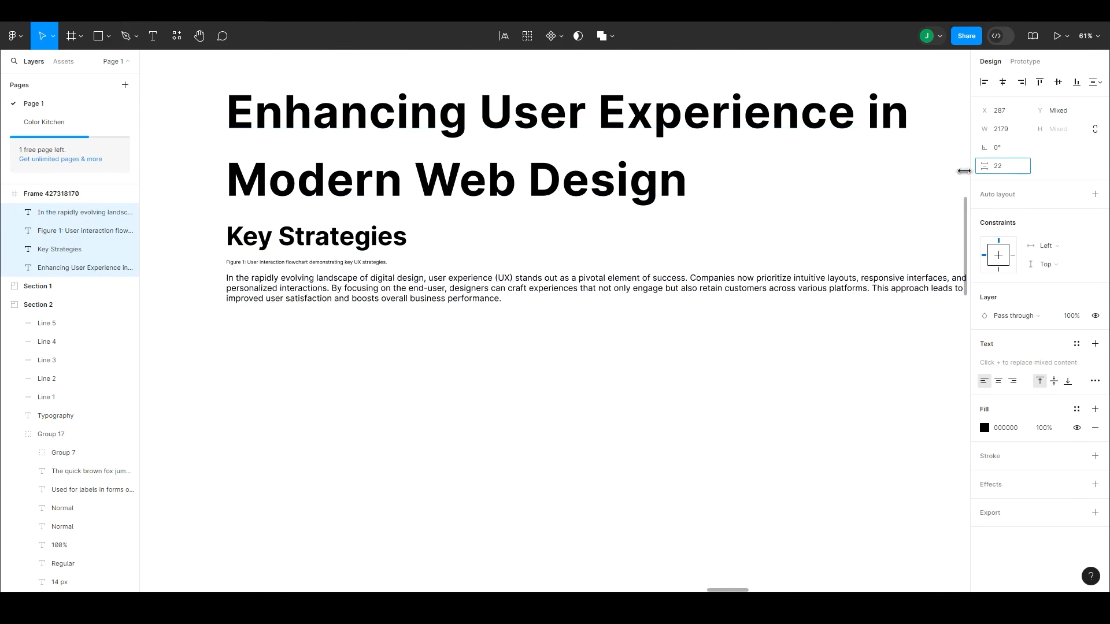
Step: Narrow the title, heading, caption and body paragraph together to a width of 1838
left_click_drag(984, 129, 812, 128)
left_click_drag(984, 129, 939, 122)
left_click(454, 322)
Step: Inspect the properties of the Body text 1 style used by the body paragraph
left_click(433, 296)
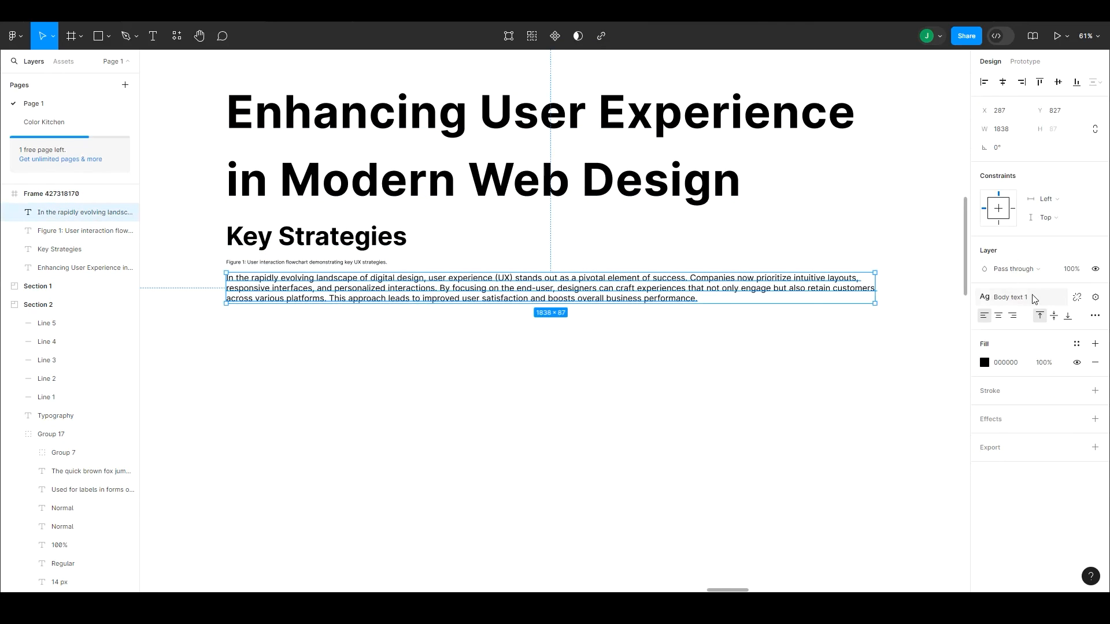
left_click(1047, 304)
left_click(1079, 431)
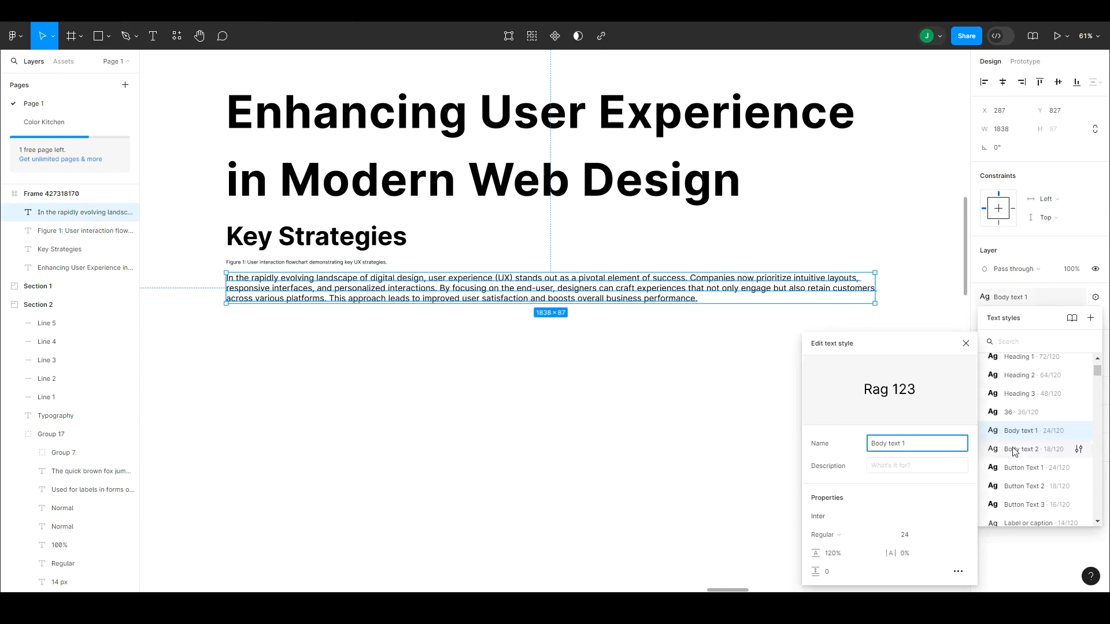
left_click(707, 411)
Step: Duplicate the Key Strategies heading below the body paragraph and change the copy's text to "More information"
left_click_drag(371, 238, 371, 352)
double_click(354, 352)
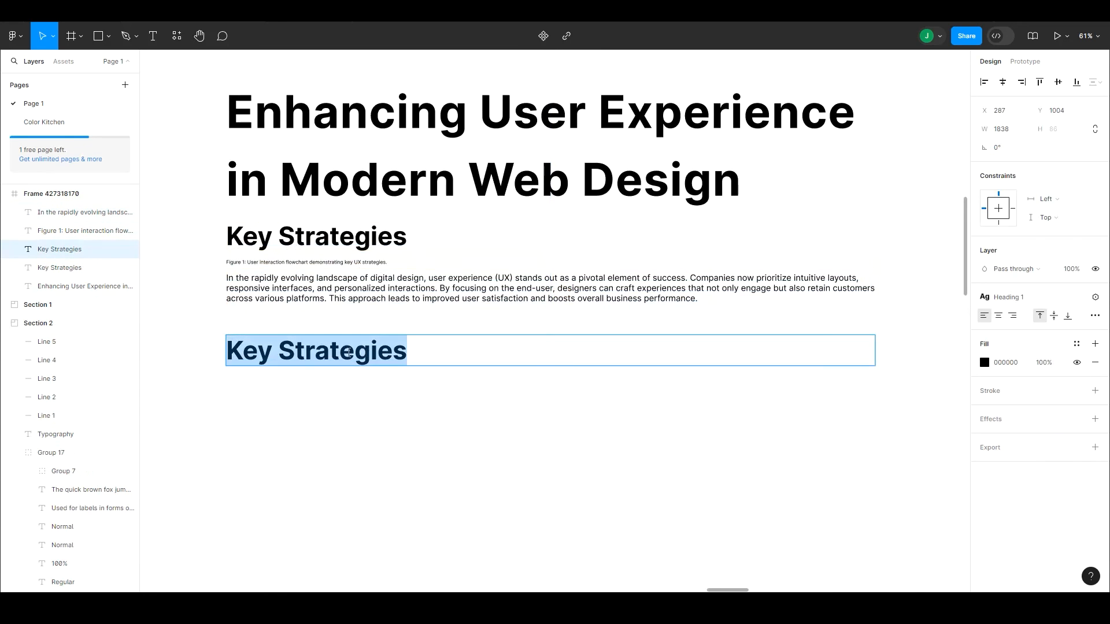
type("Click here for more informatio")
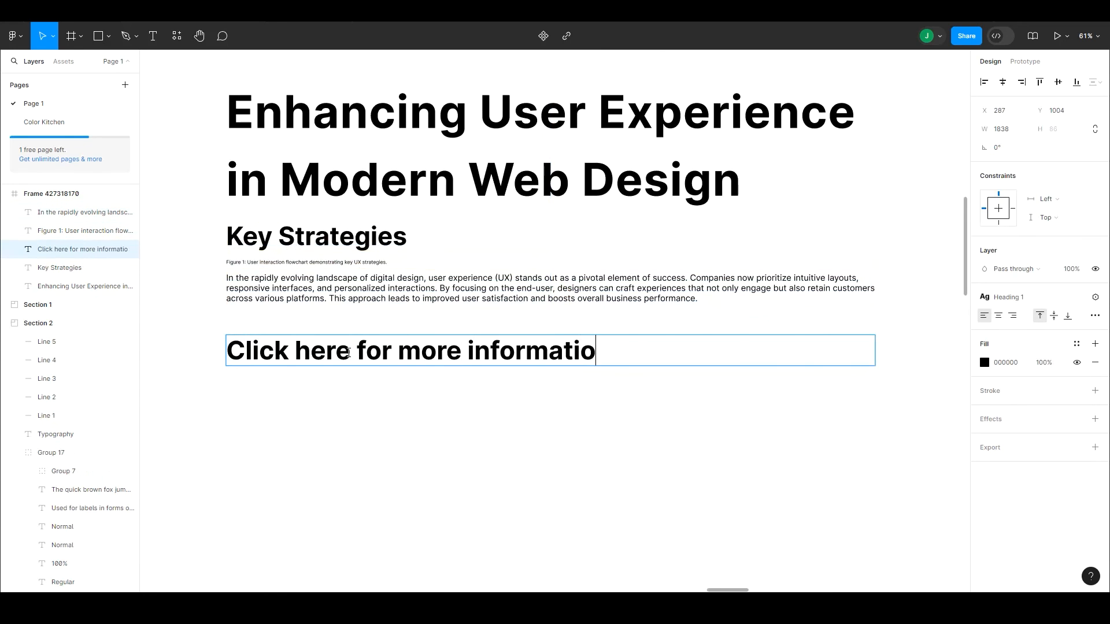
key("BackSpace")
key("BackSpace")
key("BackSpace")
key("BackSpace")
key("BackSpace")
key("BackSpace")
key("BackSpace")
key("BackSpace")
key("BackSpace")
key("BackSpace")
key("BackSpace")
key("BackSpace")
key("BackSpace")
key("BackSpace")
key("BackSpace")
key("BackSpace")
key("BackSpace")
key("BackSpace")
key("BackSpace")
key("BackSpace")
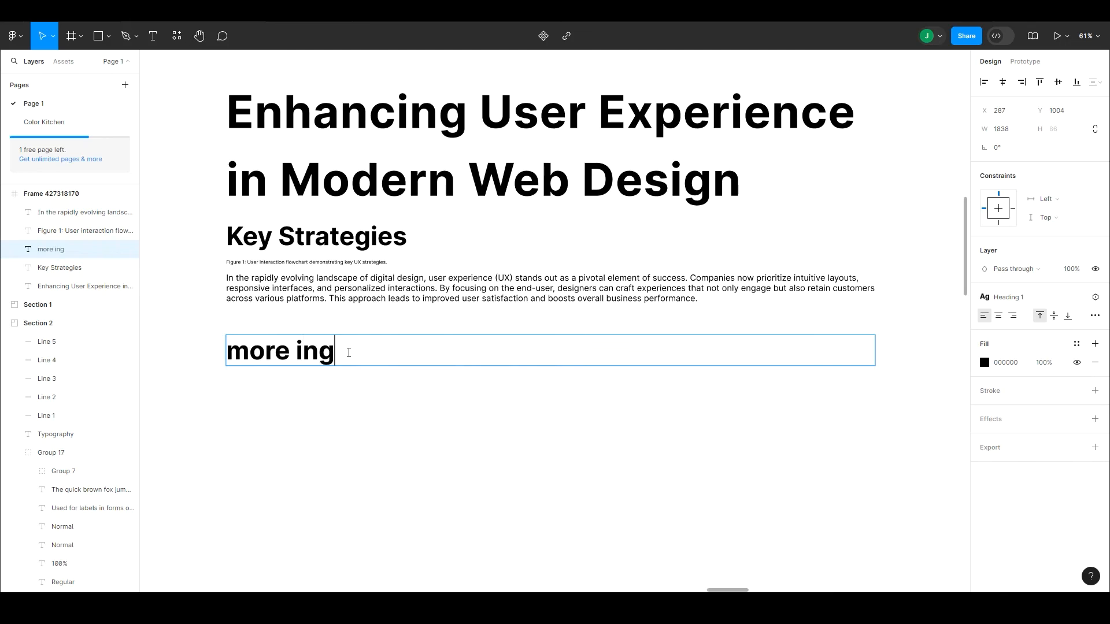
left_click(338, 395)
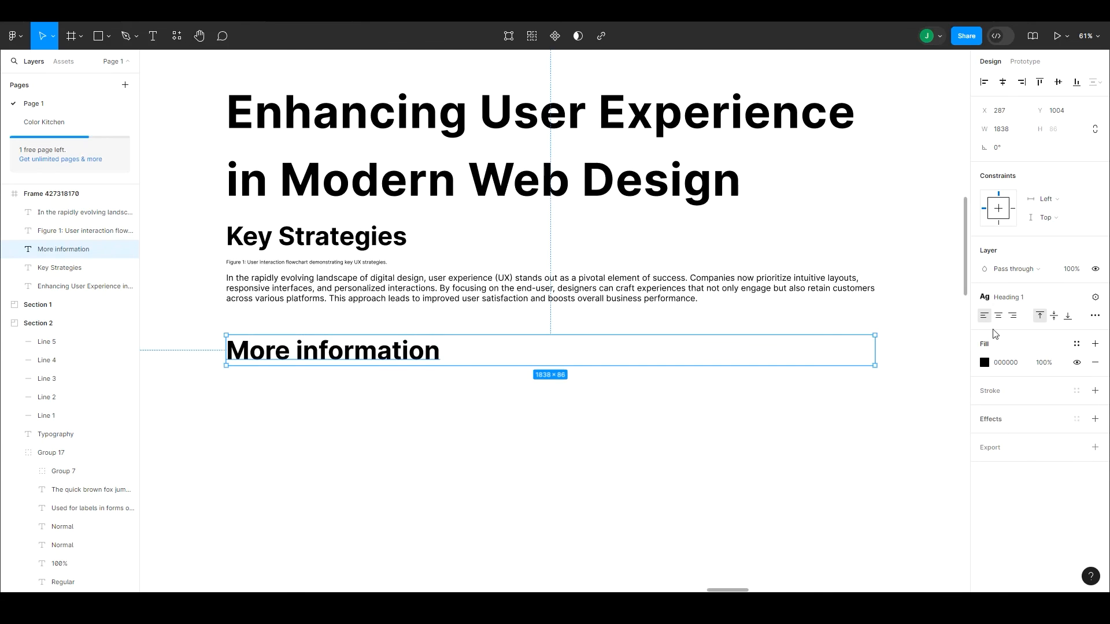
Step: Apply the Button Text 1 style to the More information text and place it just below the body paragraph
left_click(1093, 316)
left_click(1042, 269)
left_click(1056, 289)
left_click(1029, 300)
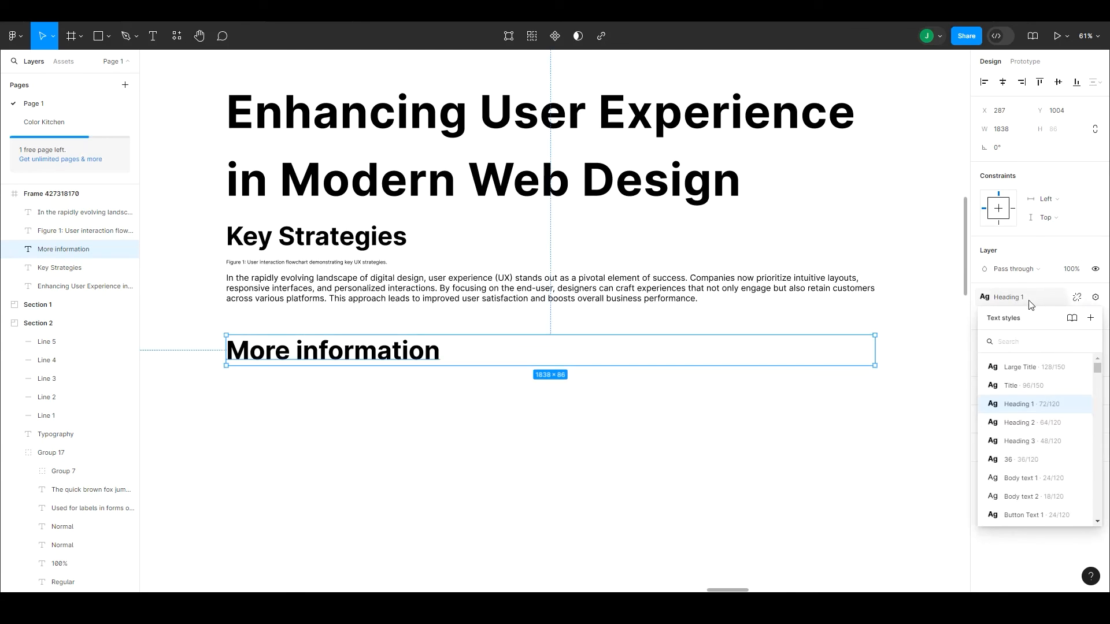
left_click(1031, 516)
left_click_drag(308, 340, 307, 331)
left_click(382, 378)
left_click_drag(385, 377, 392, 425)
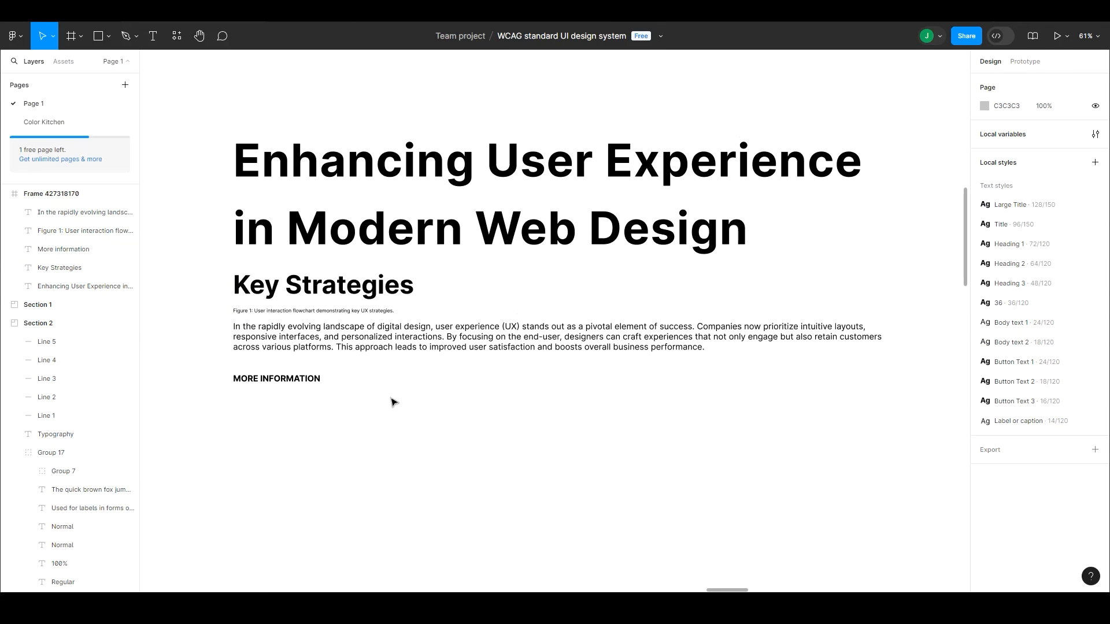
Step: Resize the article frame to 1920 wide by 1080 high
key("ctrl+minus")
left_click(408, 197)
left_click(1017, 144)
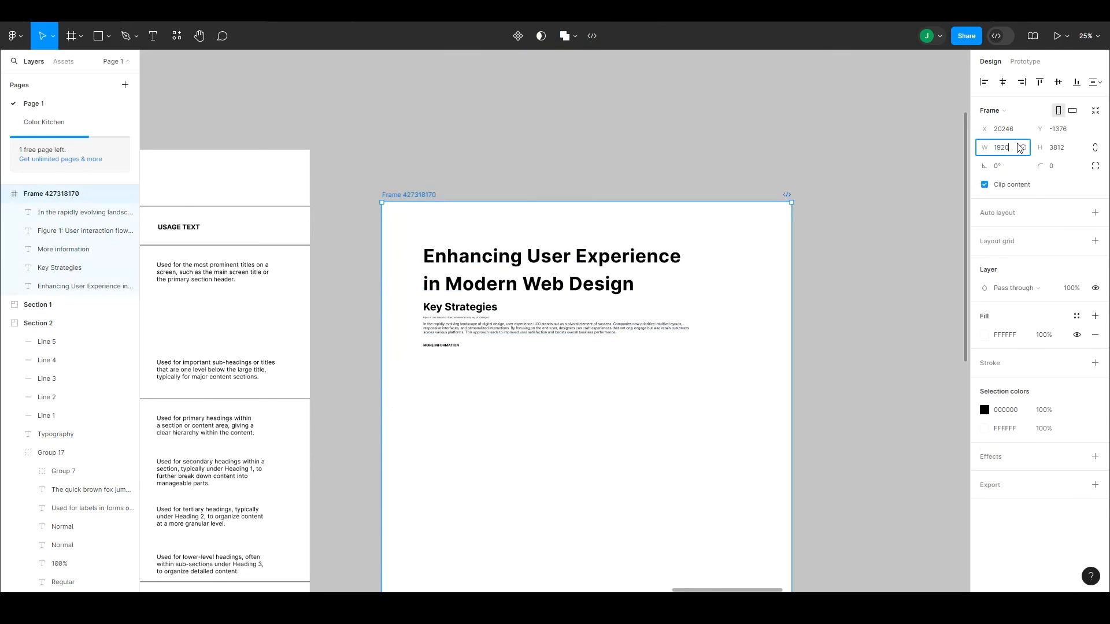
key("Return")
type("1080")
key("Return")
Step: Move all five article texts together inside the resized frame to X 143 and narrow them to a width of 1683
left_click_drag(470, 402, 441, 277)
left_click_drag(668, 289, 645, 289)
left_click_drag(440, 307, 440, 298)
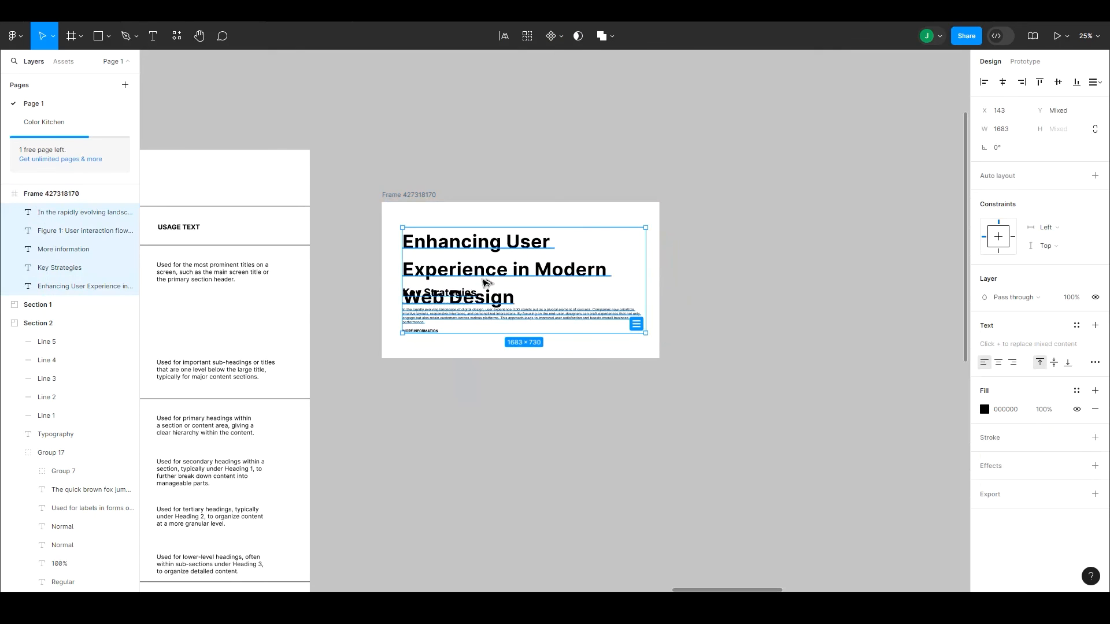
Step: Tidy up the five texts into an evenly spaced column without overlaps and shift it up to fit within the frame
left_click(636, 324)
left_click(514, 280)
left_click_drag(514, 280, 513, 267)
left_click_drag(456, 325, 432, 346)
key("ctrl+z")
left_click(437, 328)
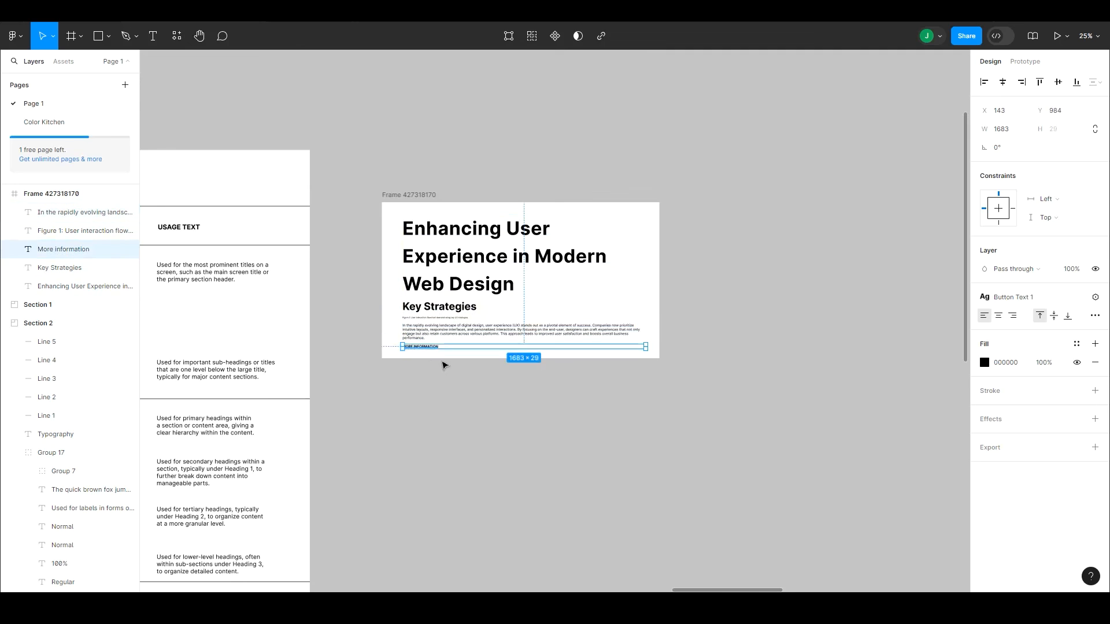
left_click(444, 367)
Step: Preview the article frame as a presentation and look over the whole layout
left_click(419, 195)
left_click(1054, 38)
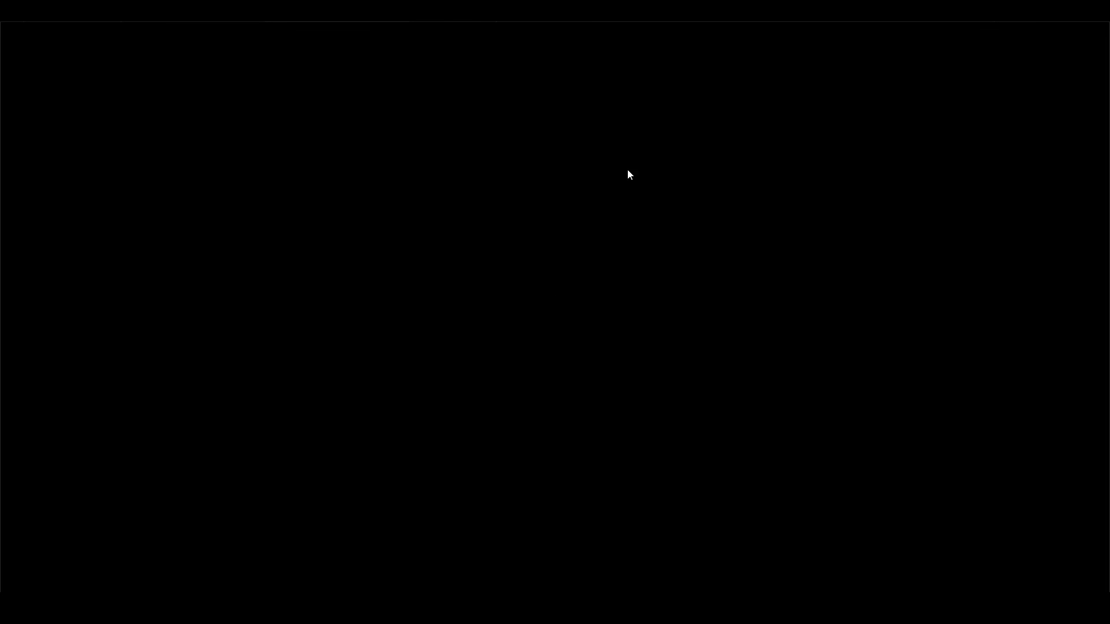
scroll(611, 251, "down", 1)
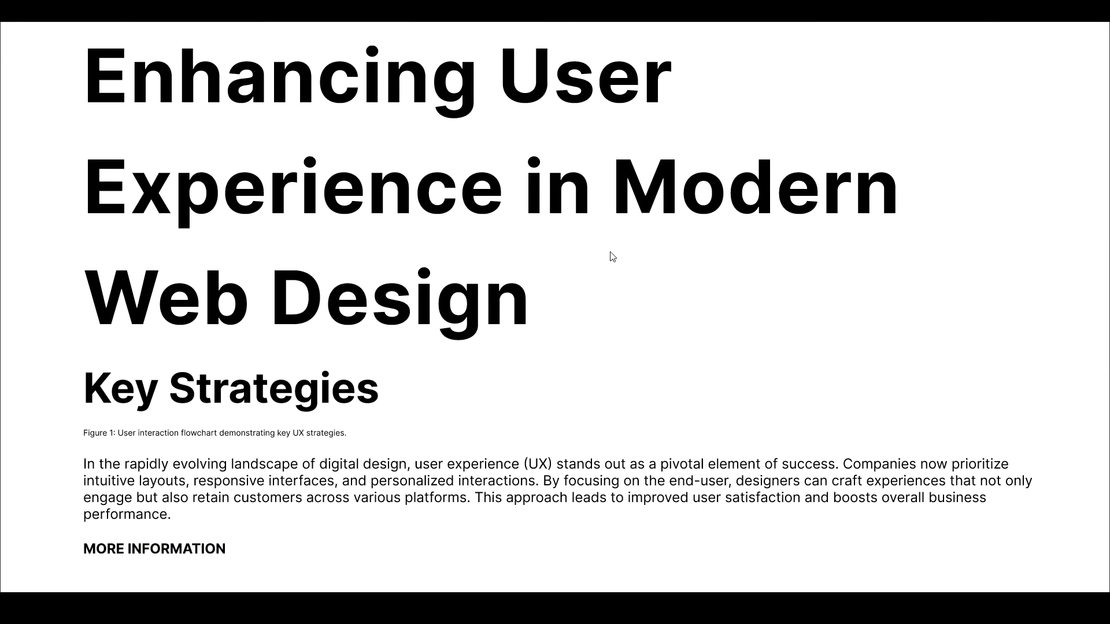
scroll(613, 256, "up", 1)
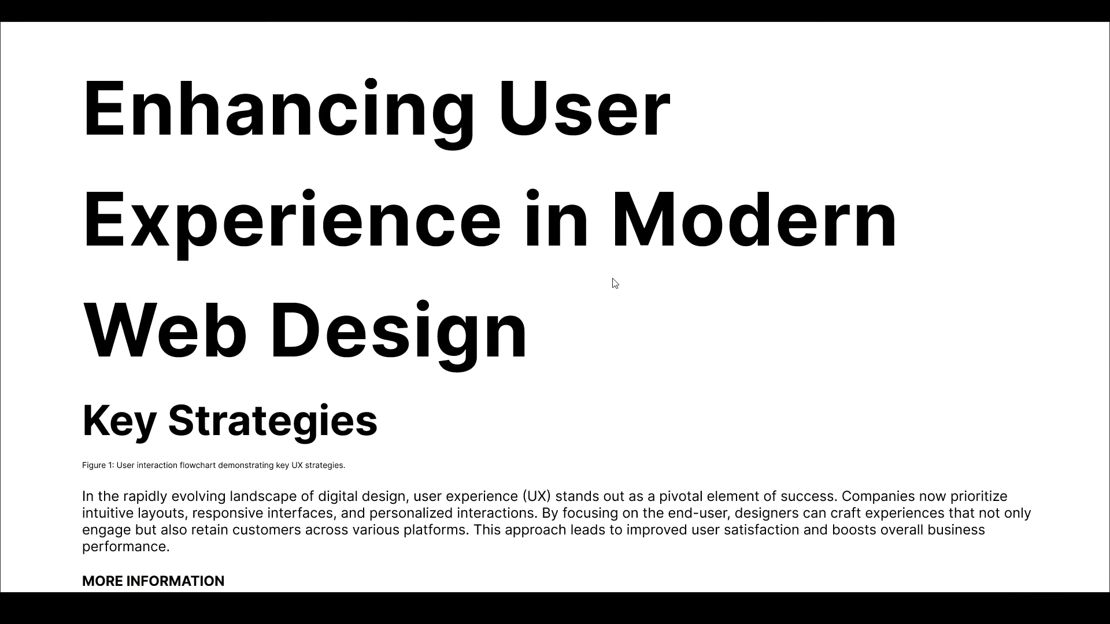